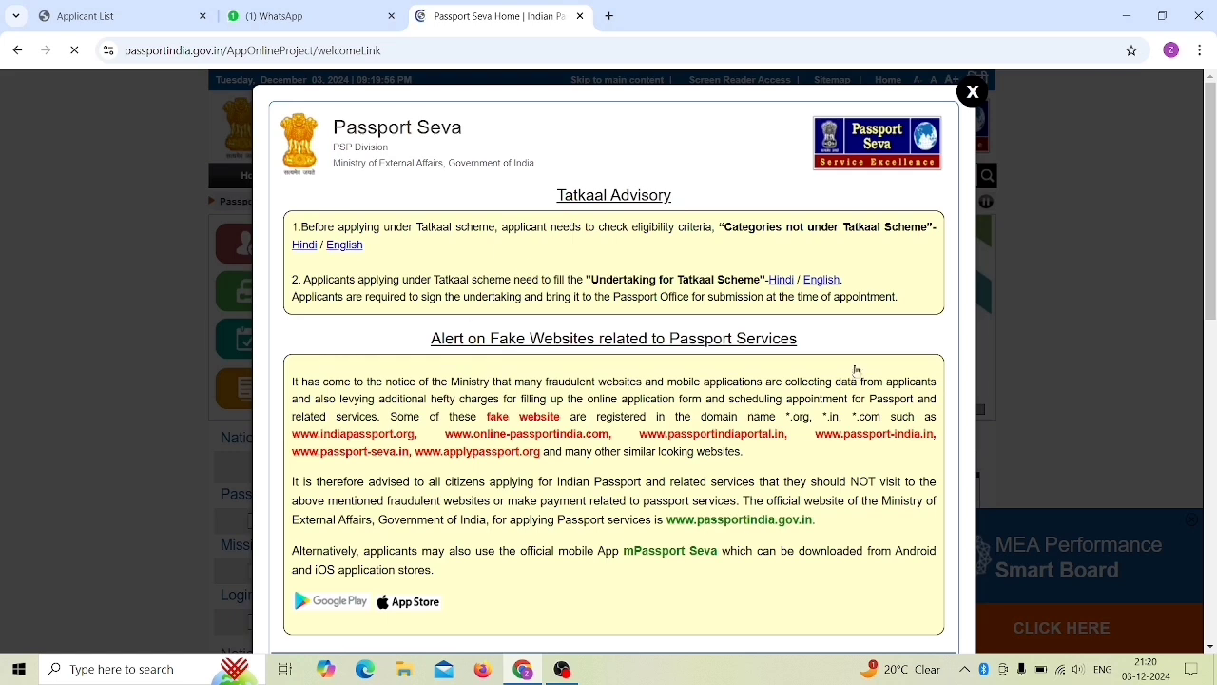
# Step: Dismiss the Tatkaal advisory notice on the Passport Seva home page and open the new user registration form
pyautogui.click(972, 92)
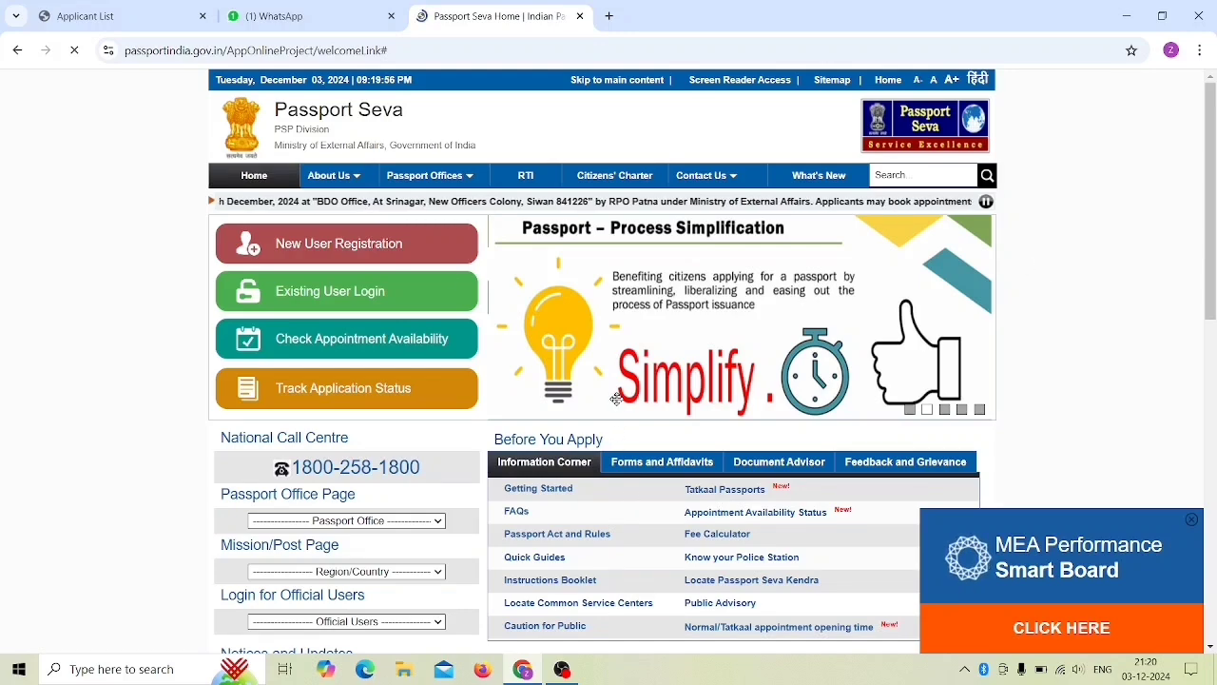
pyautogui.scroll(-3, 616, 397)
pyautogui.scroll(3, 618, 390)
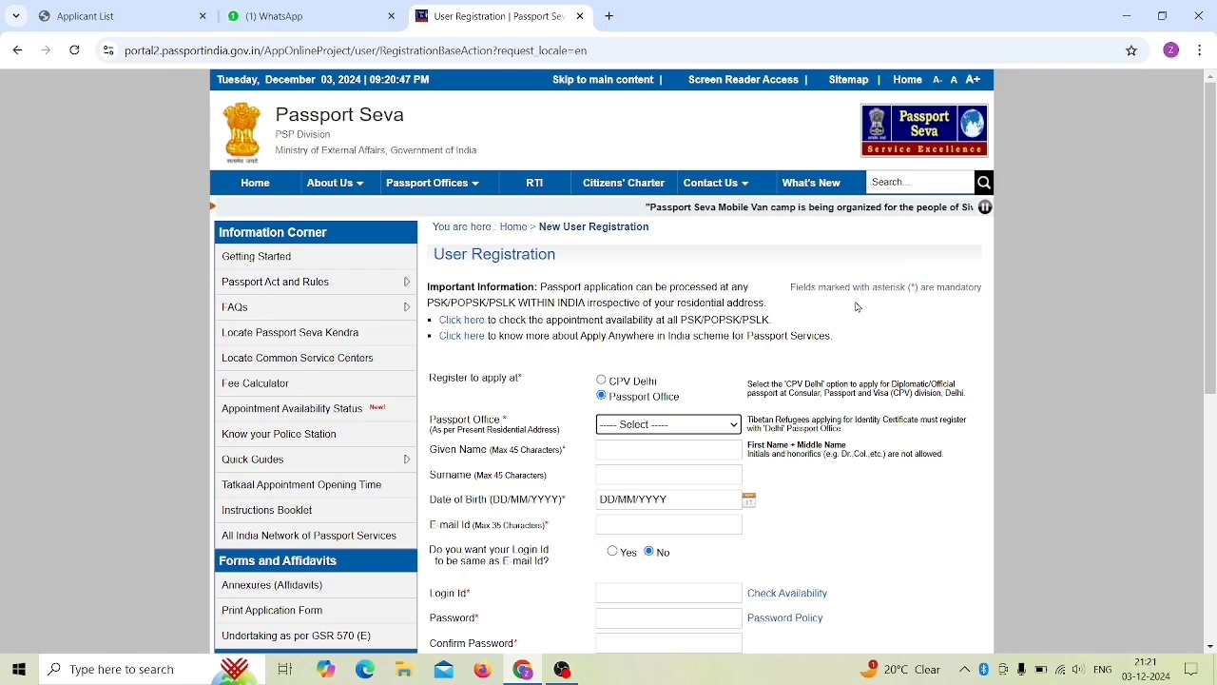
# Step: Choose Patna as the passport office in the user registration form
pyautogui.scroll(-2, 854, 307)
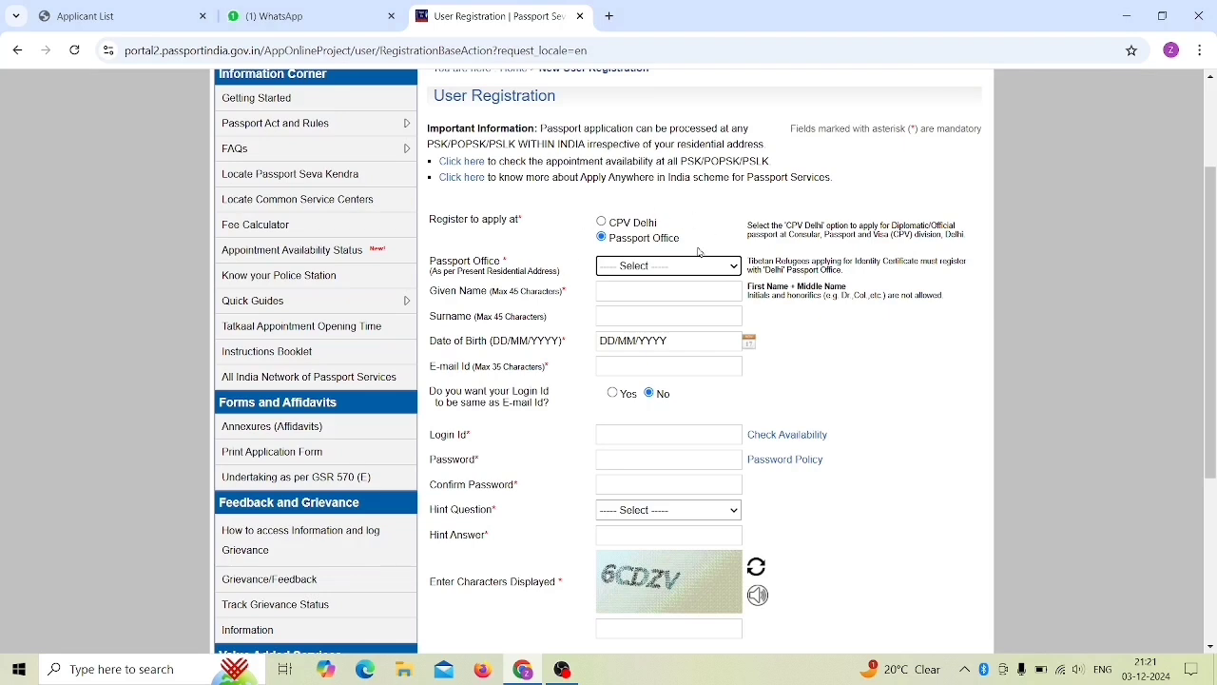
pyautogui.click(648, 268)
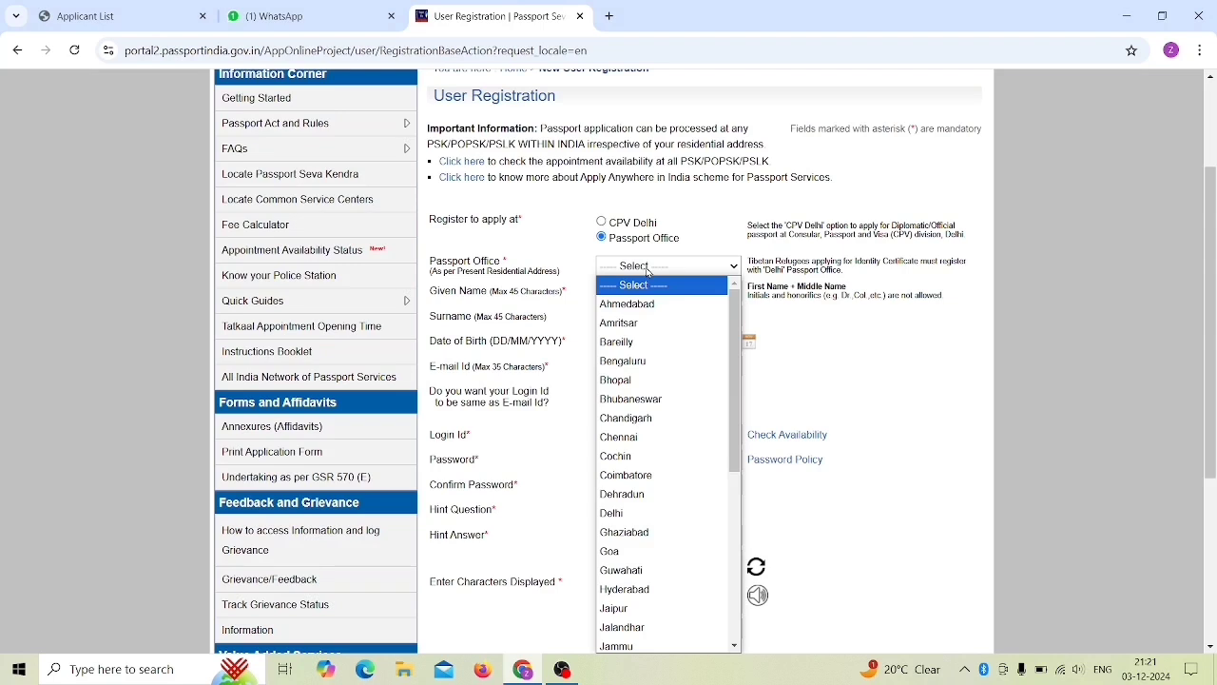
pyautogui.press('p')
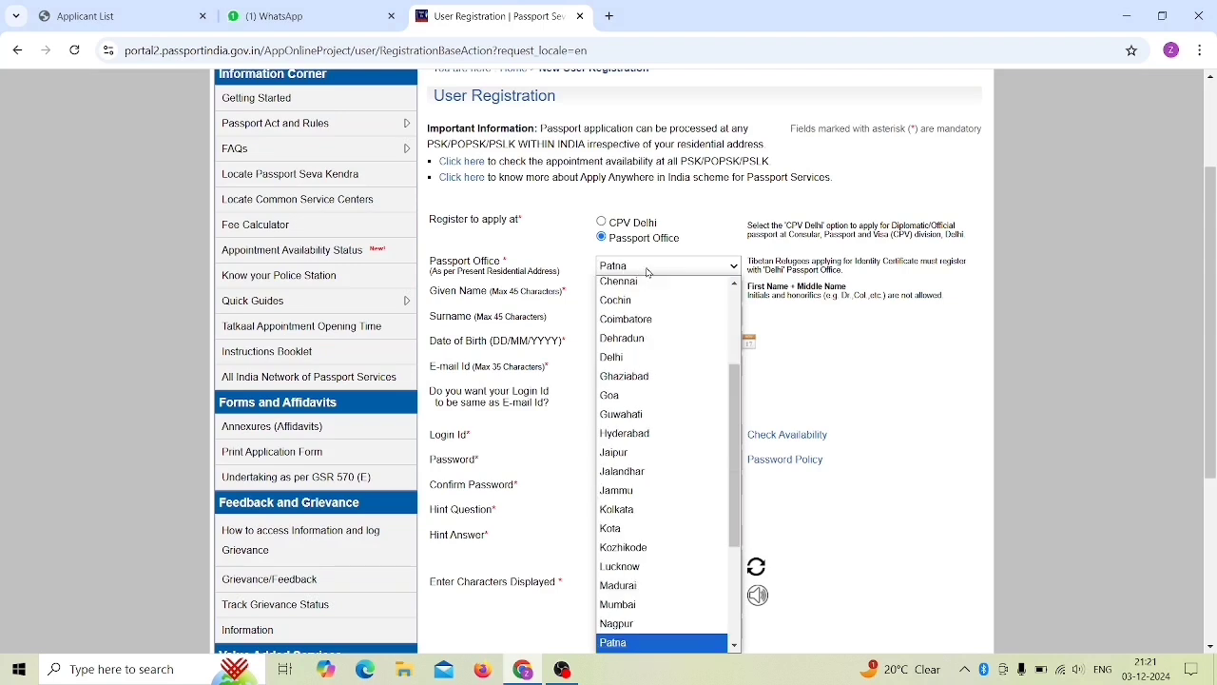
pyautogui.click(620, 643)
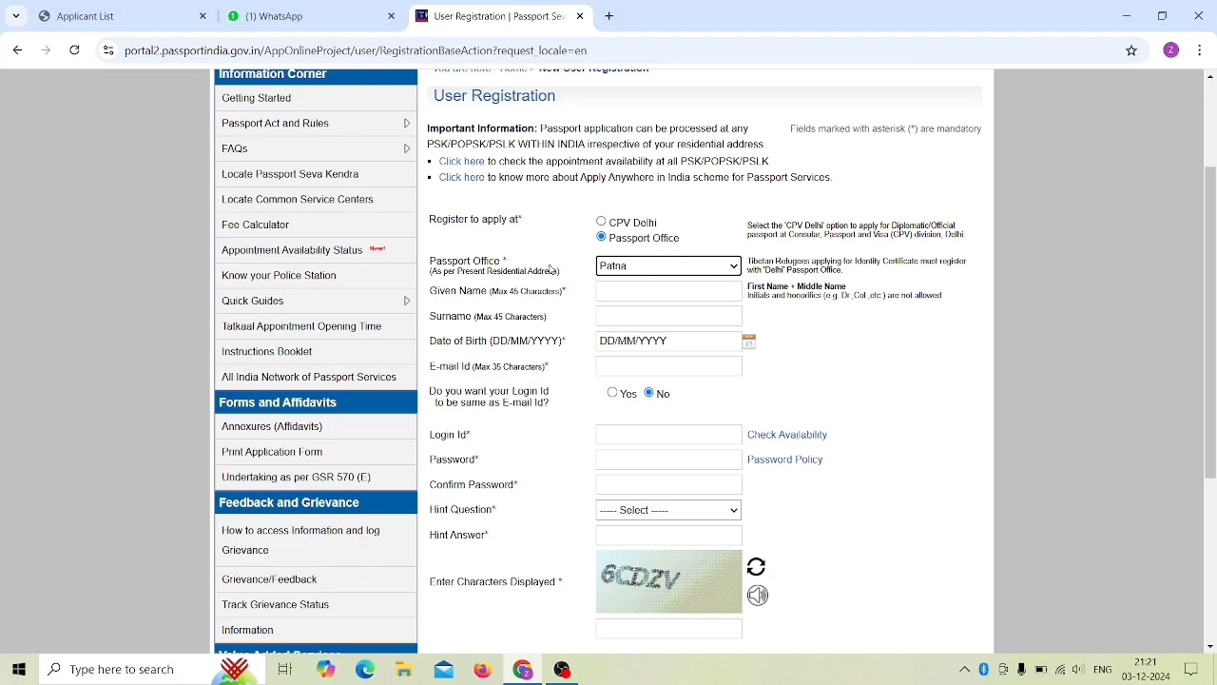
pyautogui.click(698, 266)
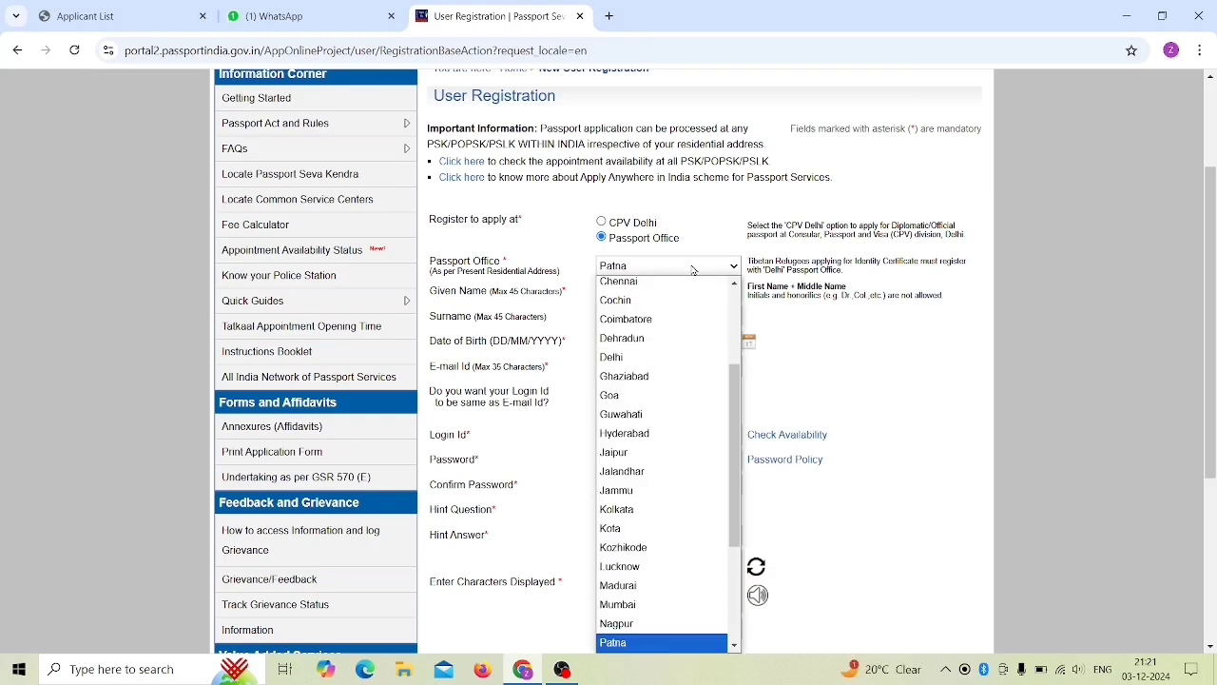
pyautogui.scroll(-2, 663, 423)
pyautogui.scroll(-2, 660, 440)
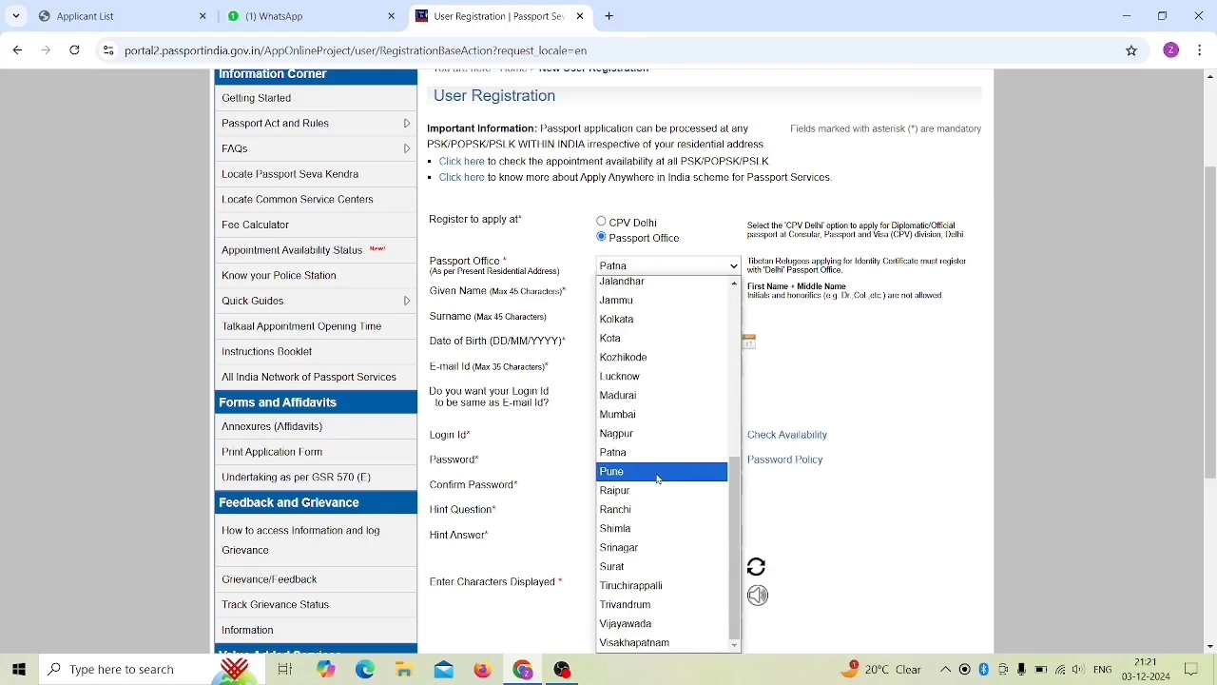
pyautogui.click(867, 371)
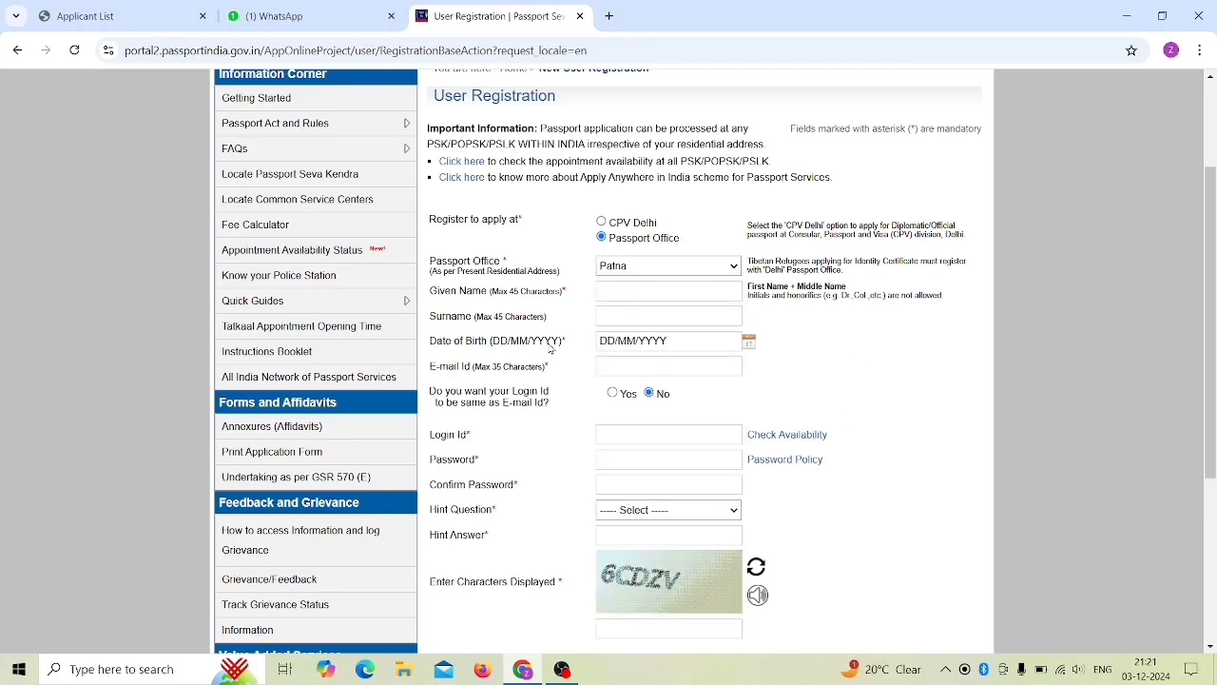
pyautogui.click(639, 293)
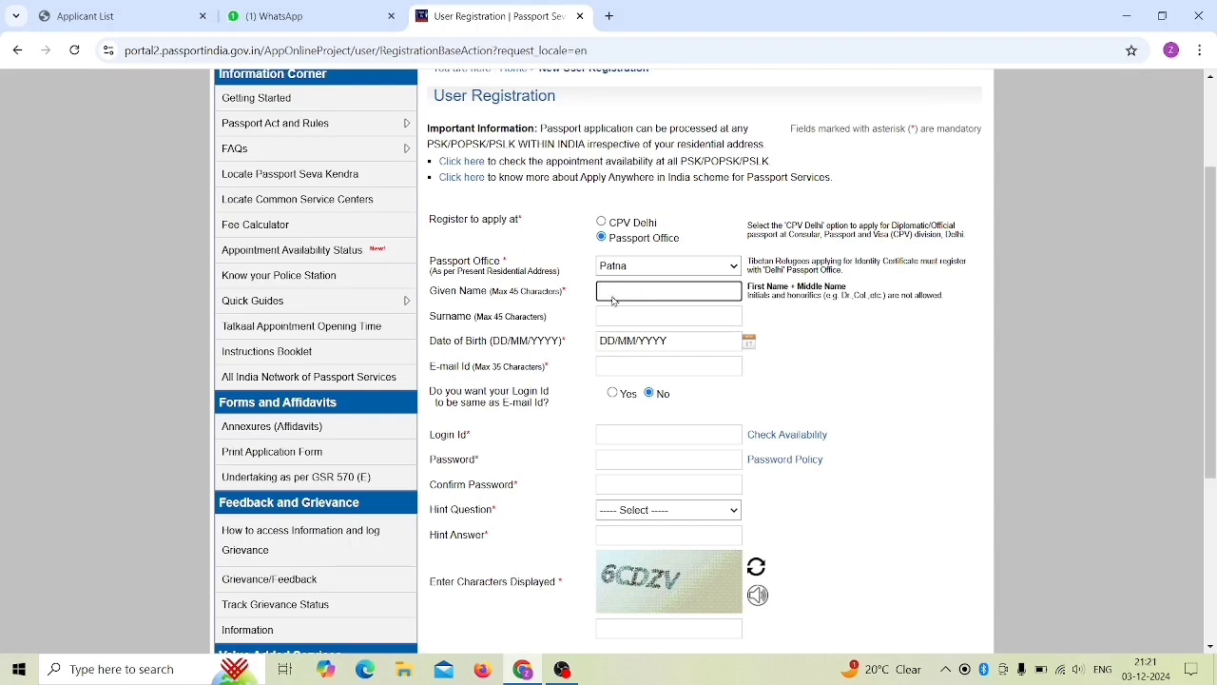
pyautogui.click(612, 320)
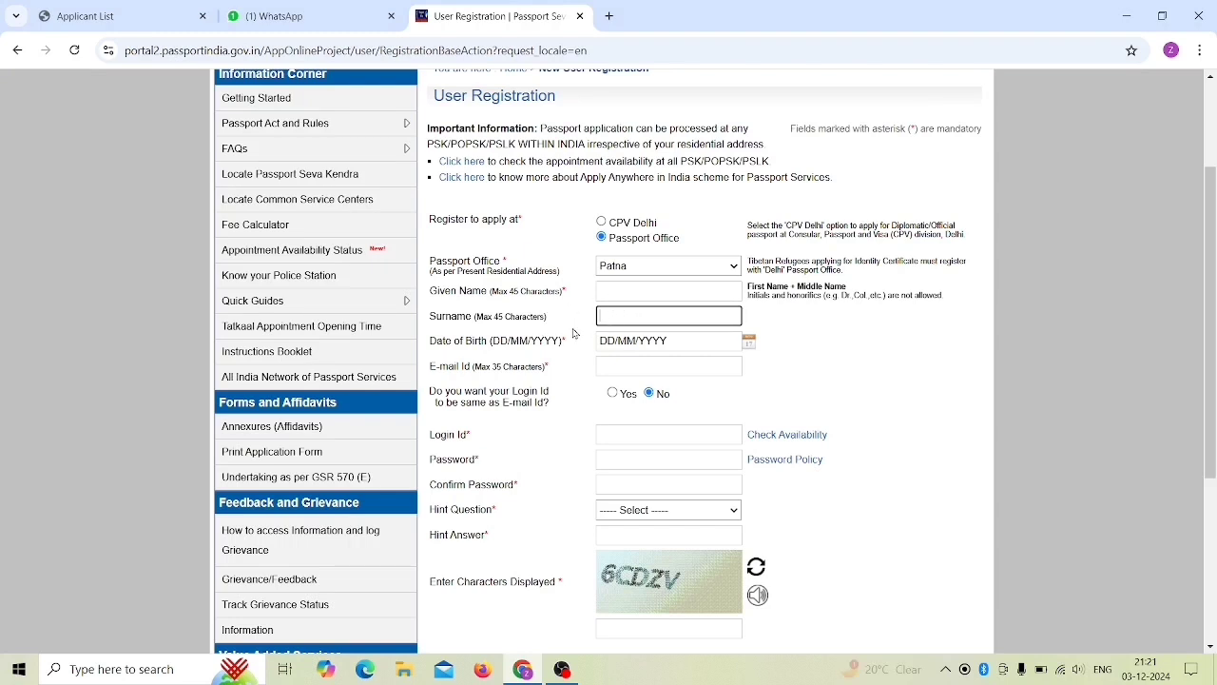
pyautogui.click(845, 363)
# Step: Pick the applicant's date of birth from the calendar in the registration form
pyautogui.click(729, 339)
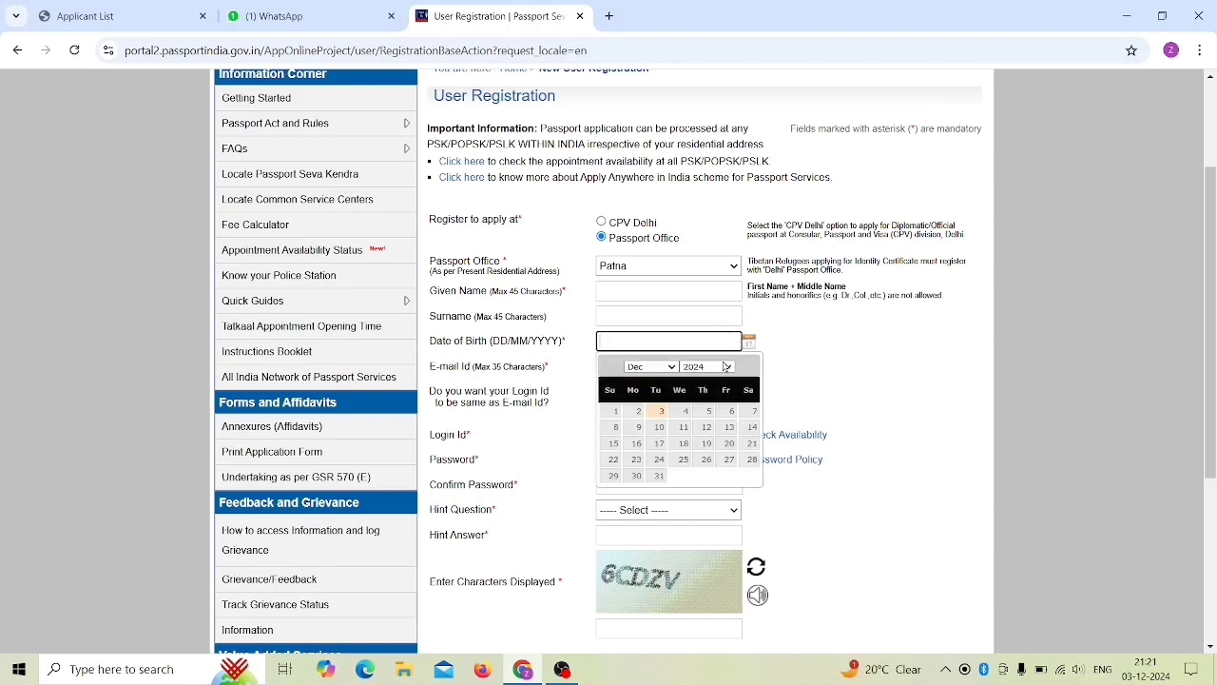
pyautogui.click(714, 369)
pyautogui.scroll(5, 709, 289)
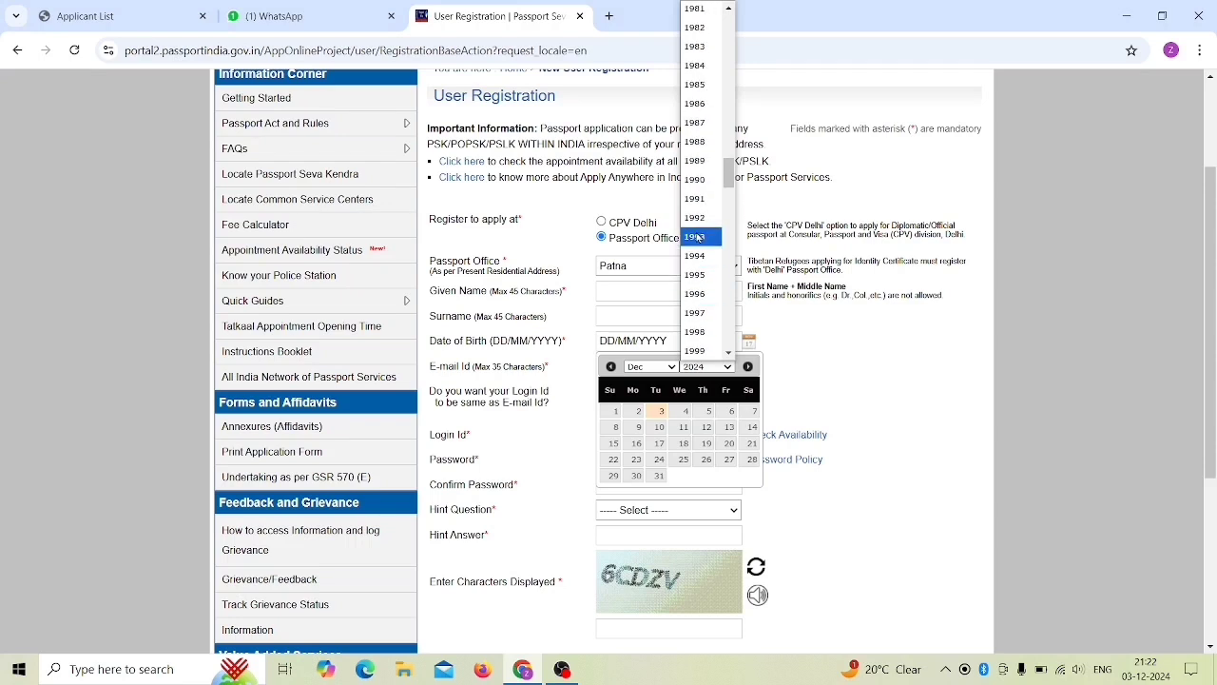
pyautogui.click(702, 271)
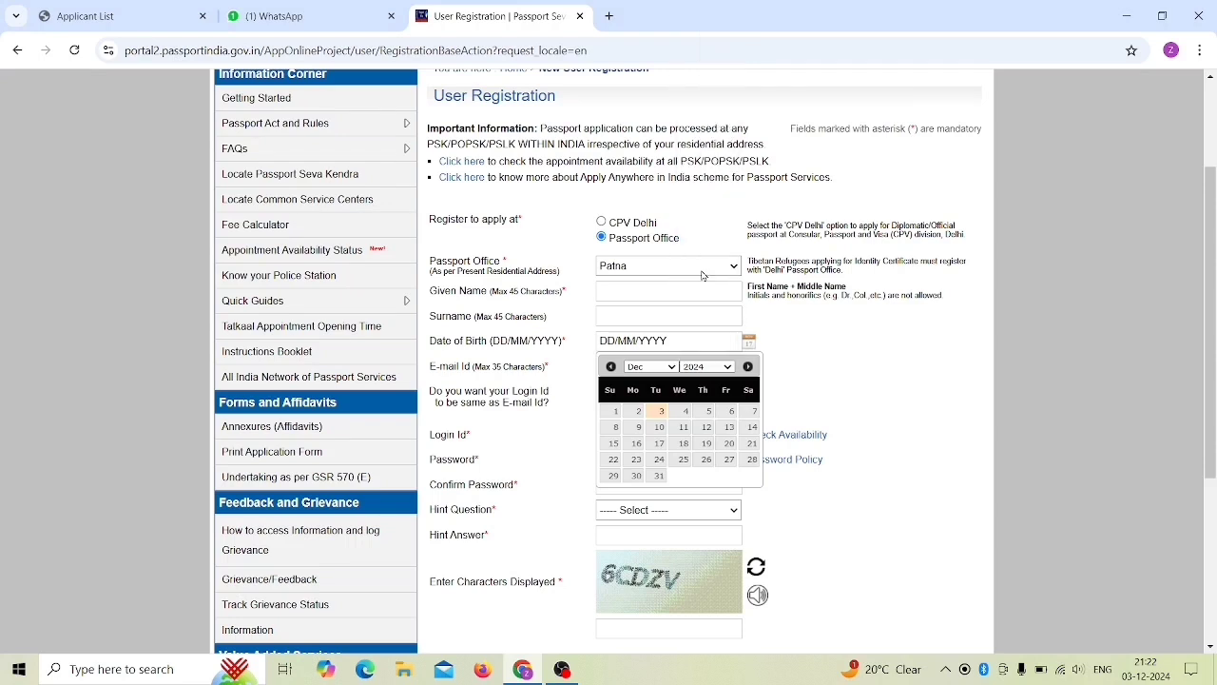
pyautogui.click(661, 367)
pyautogui.click(651, 446)
pyautogui.click(656, 445)
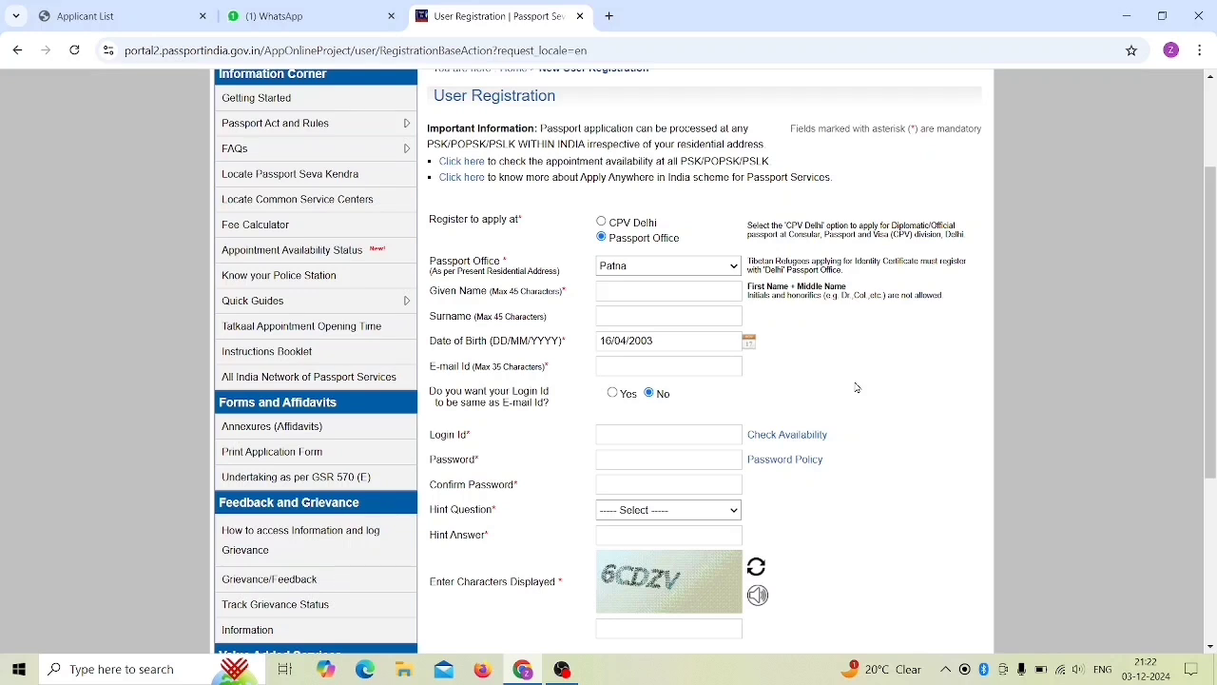
# Step: Set the login ID to be the same as the e-mail ID by choosing Yes
pyautogui.click(648, 371)
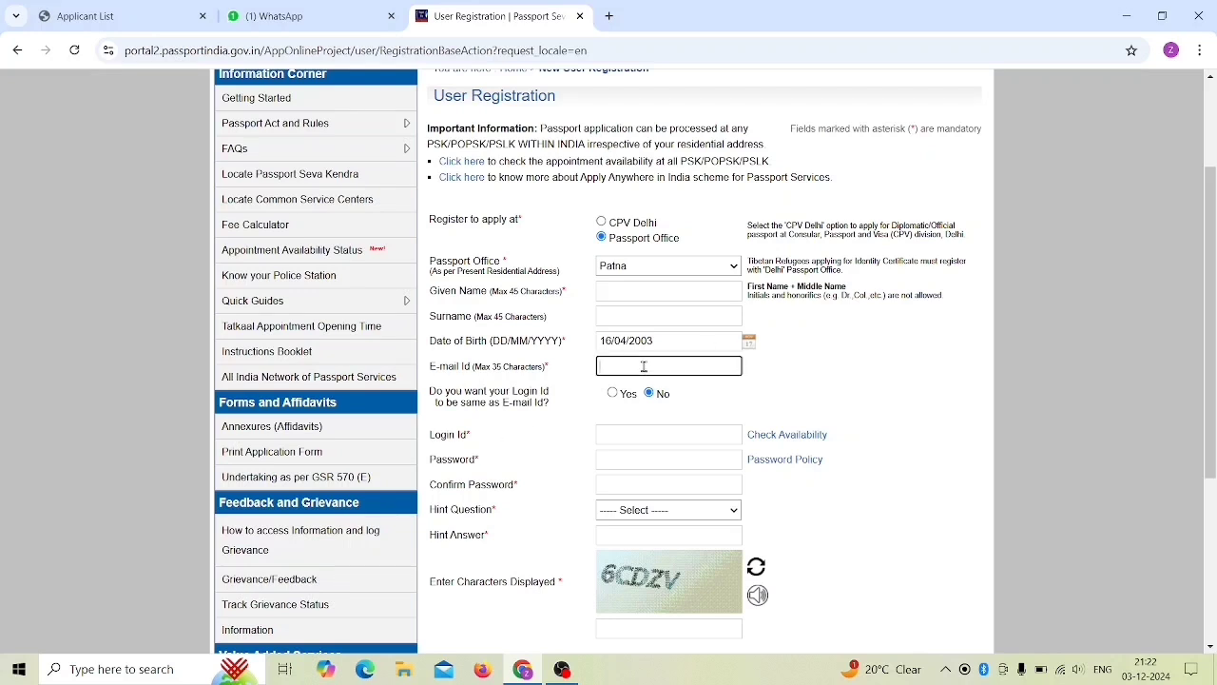
pyautogui.click(843, 367)
pyautogui.click(612, 393)
pyautogui.click(641, 436)
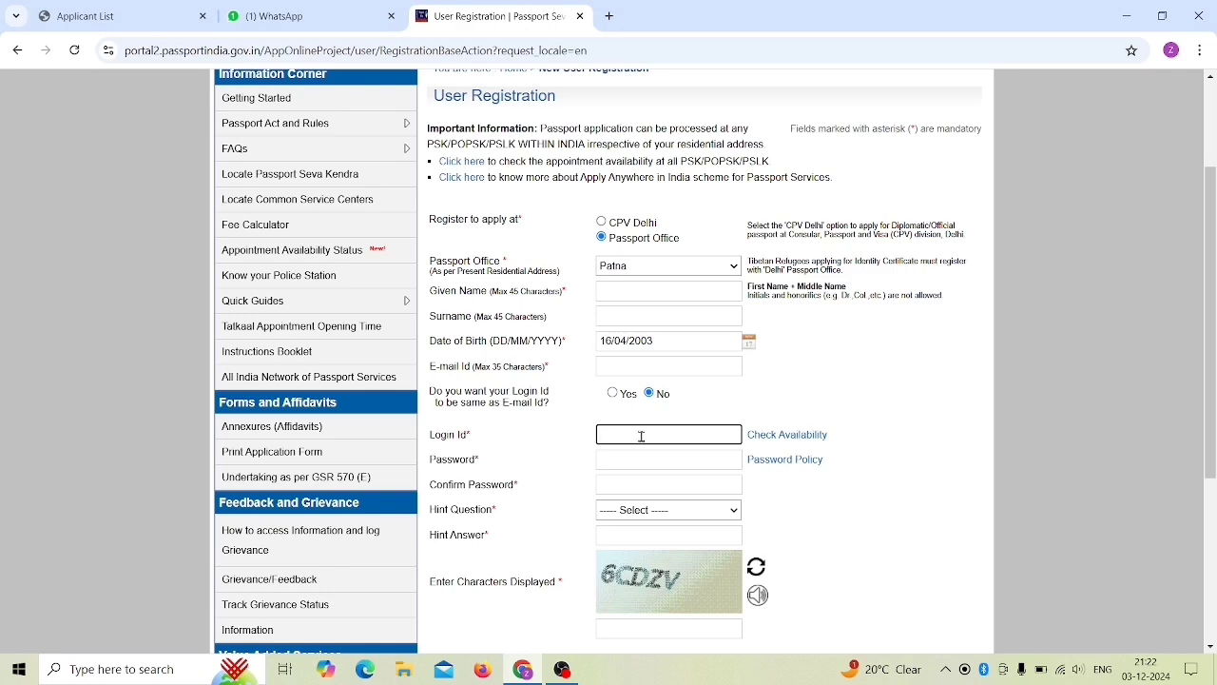
pyautogui.click(612, 394)
pyautogui.scroll(-1, 632, 430)
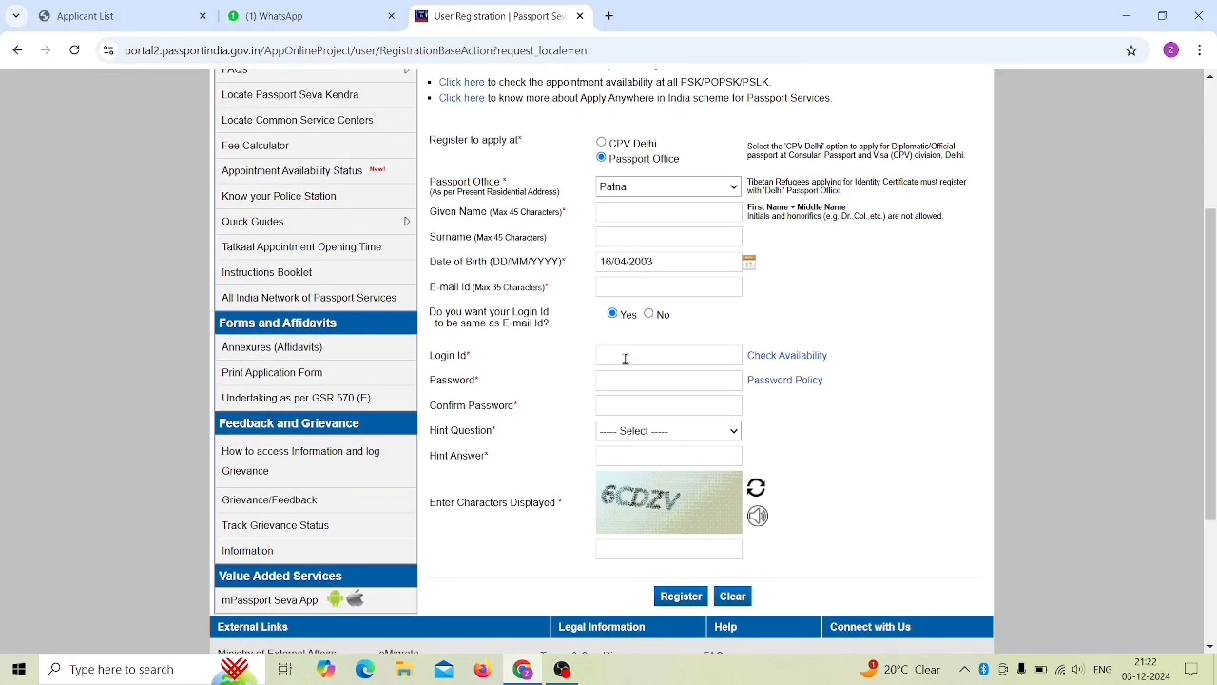
pyautogui.click(625, 359)
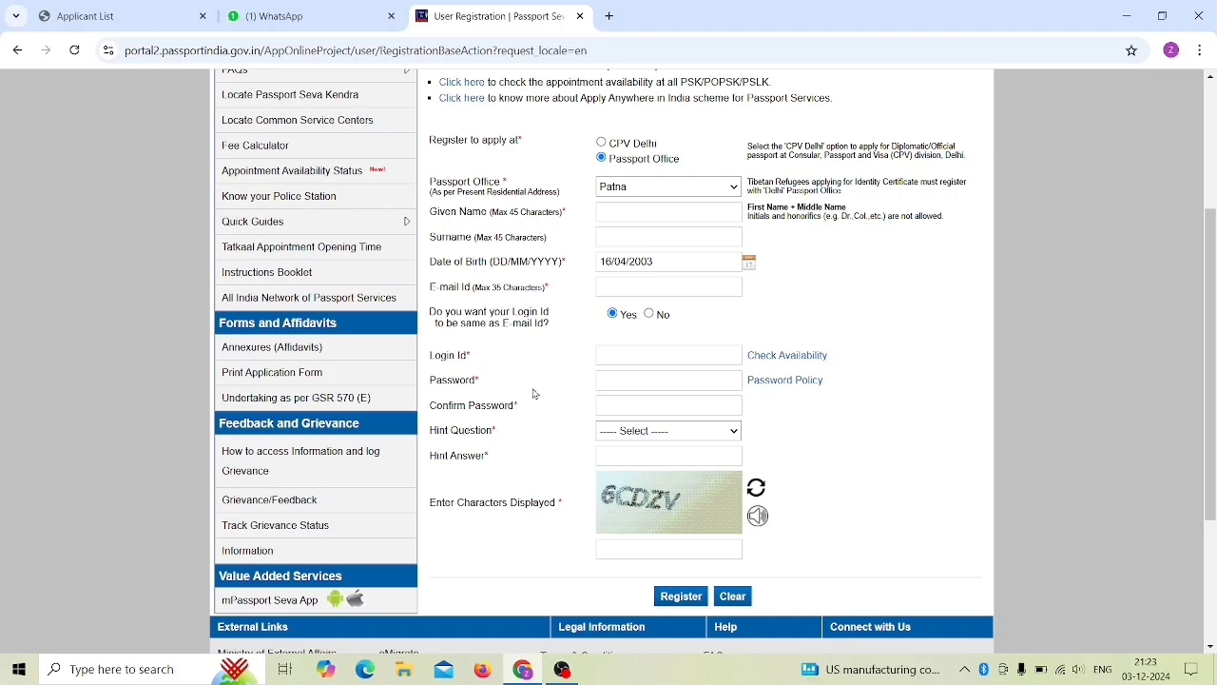
# Step: View the password policy for the new account and close its window
pyautogui.click(780, 382)
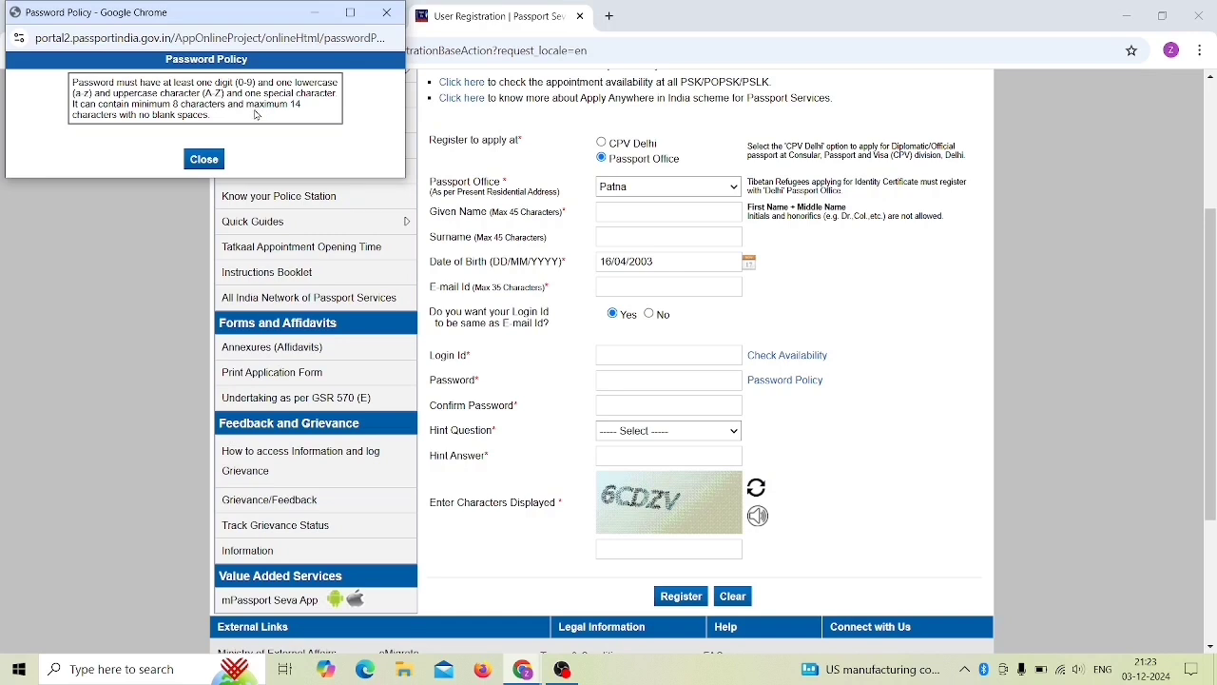
pyautogui.click(386, 12)
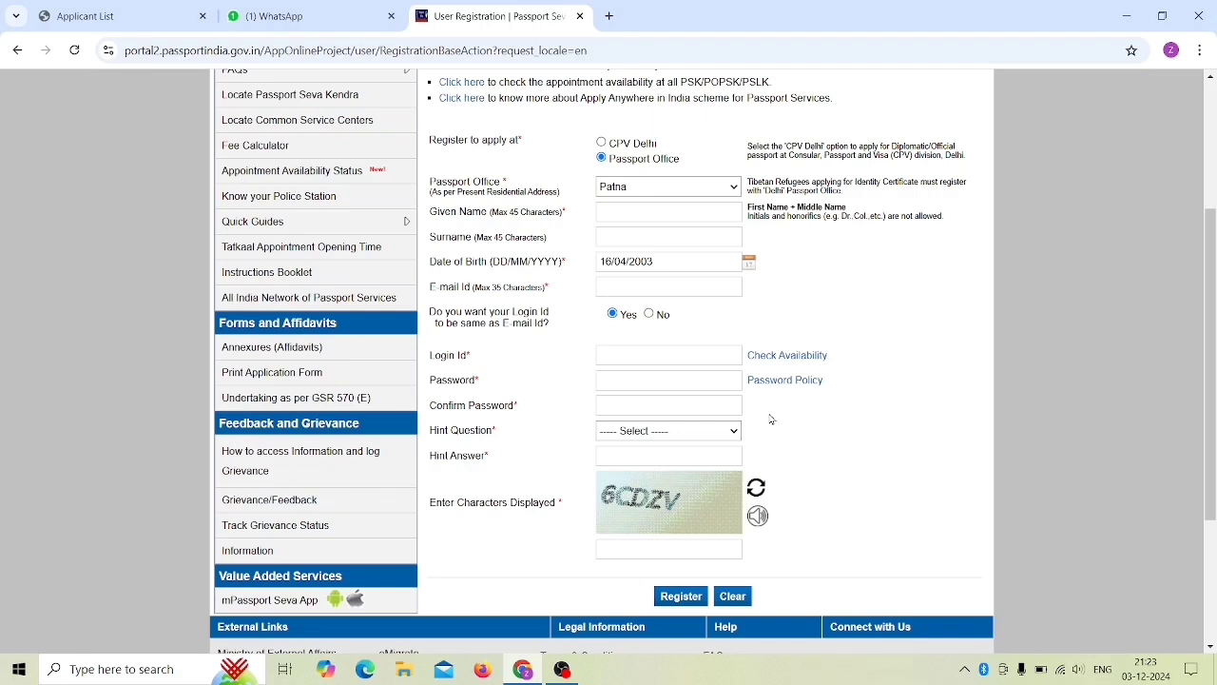
pyautogui.click(647, 398)
pyautogui.click(908, 395)
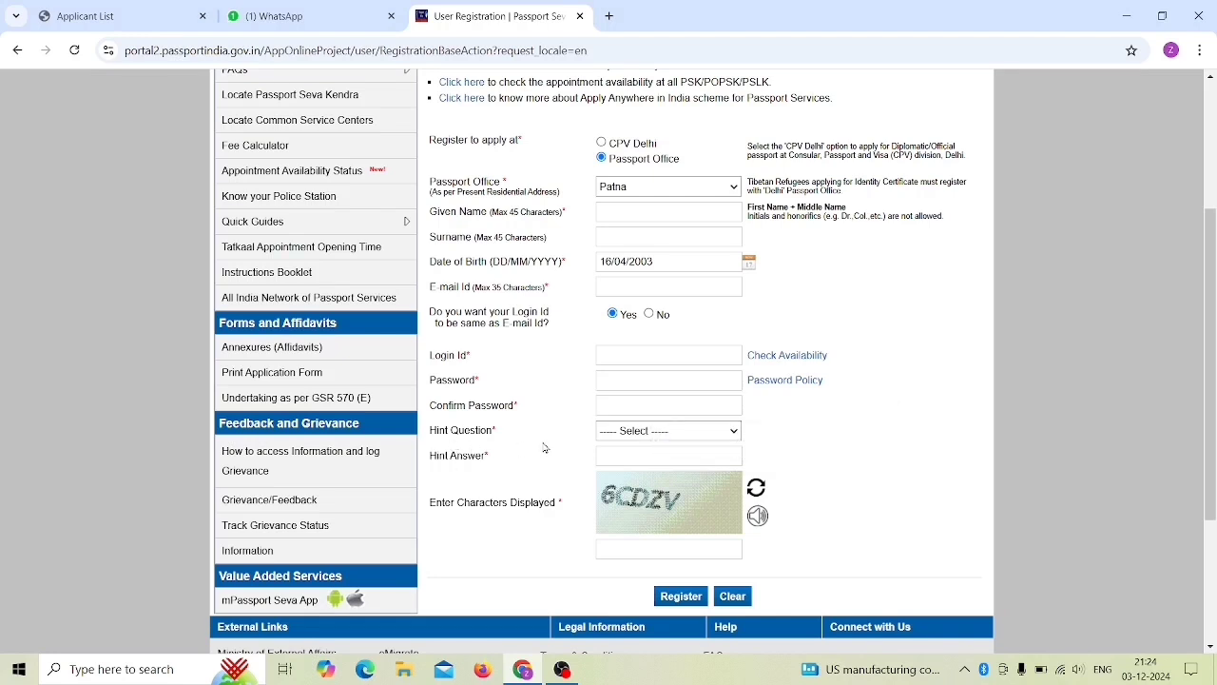
# Step: Choose Favourite Cricketer as the hint question and submit the registration form
pyautogui.click(646, 435)
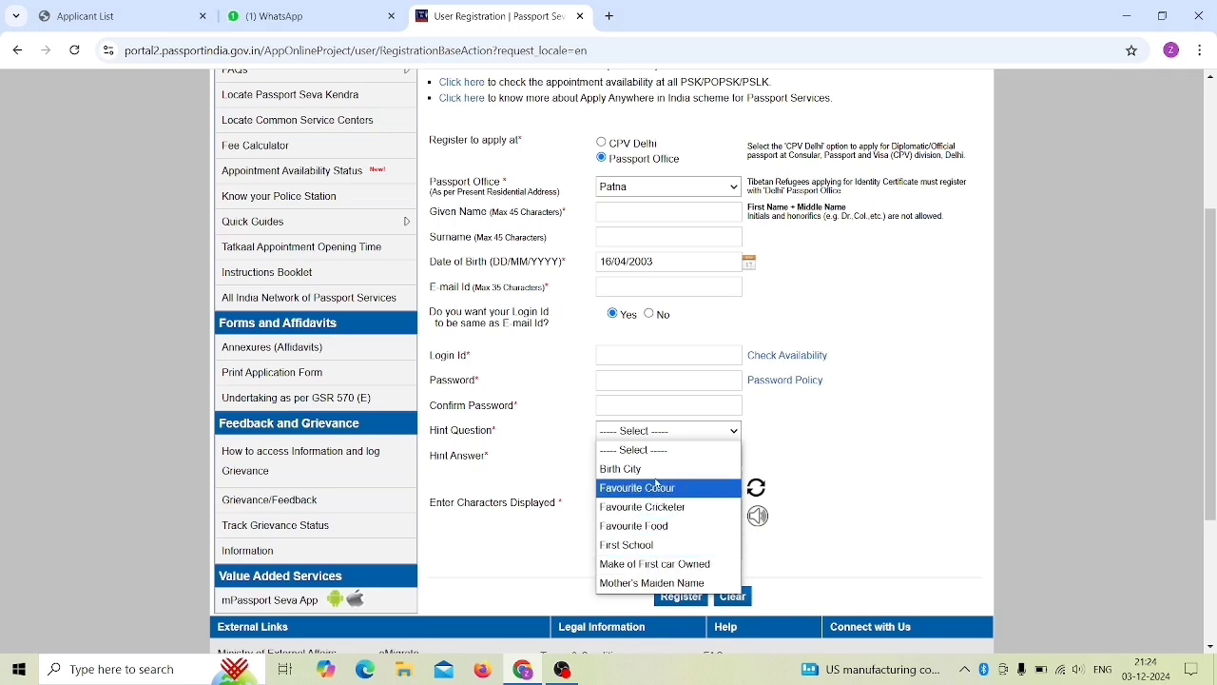
pyautogui.click(656, 507)
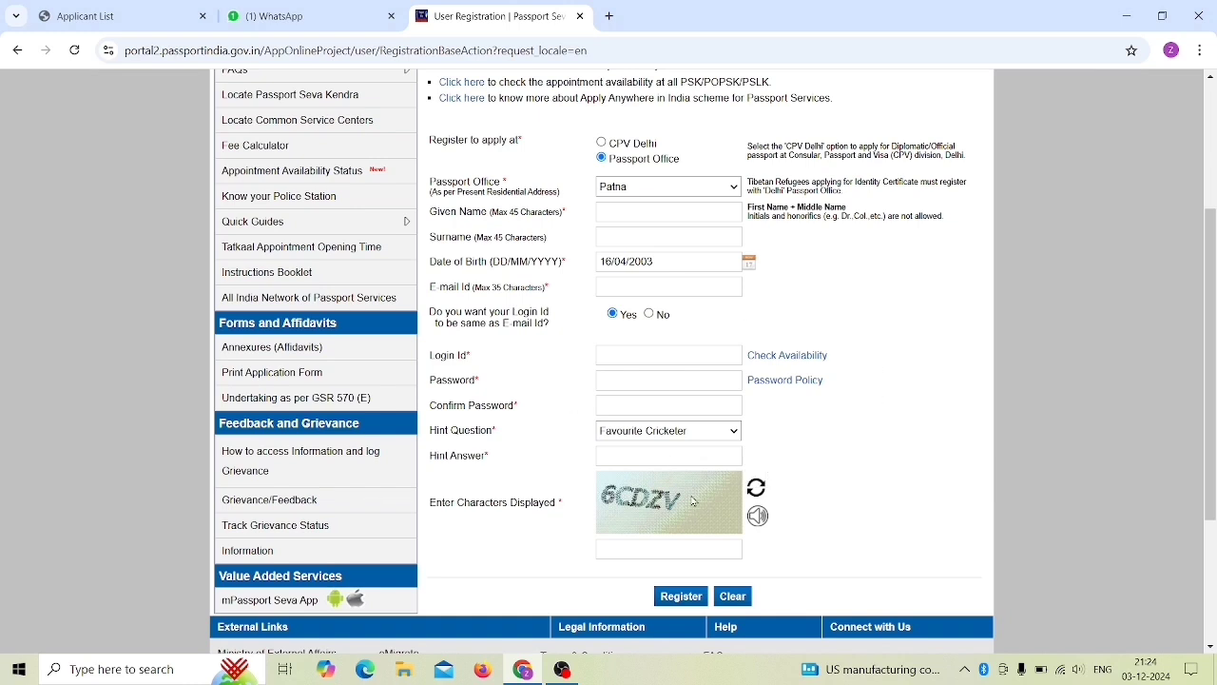
pyautogui.scroll(-1, 793, 475)
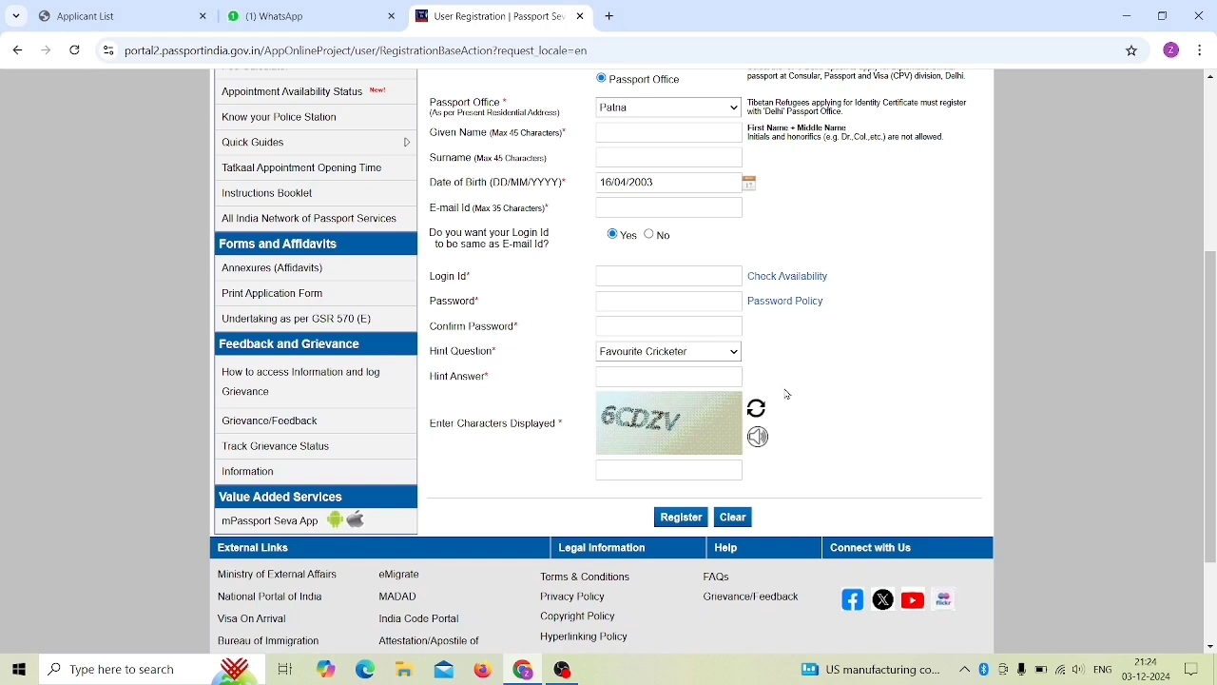
pyautogui.click(644, 471)
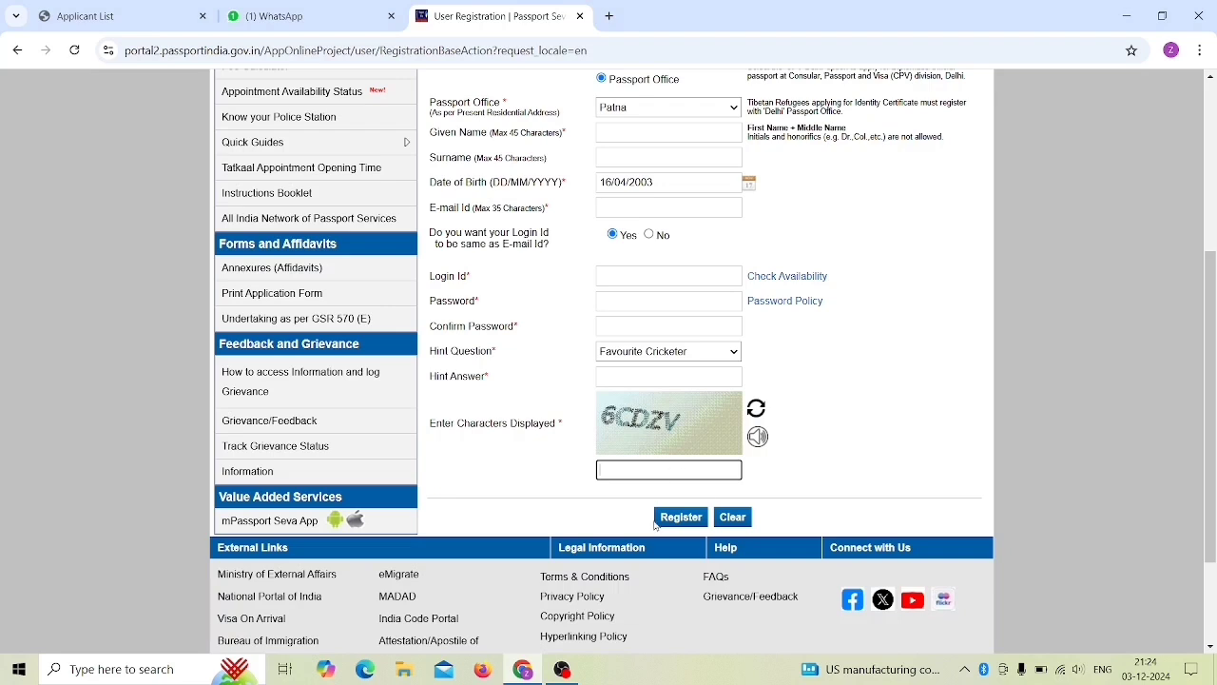
pyautogui.click(690, 517)
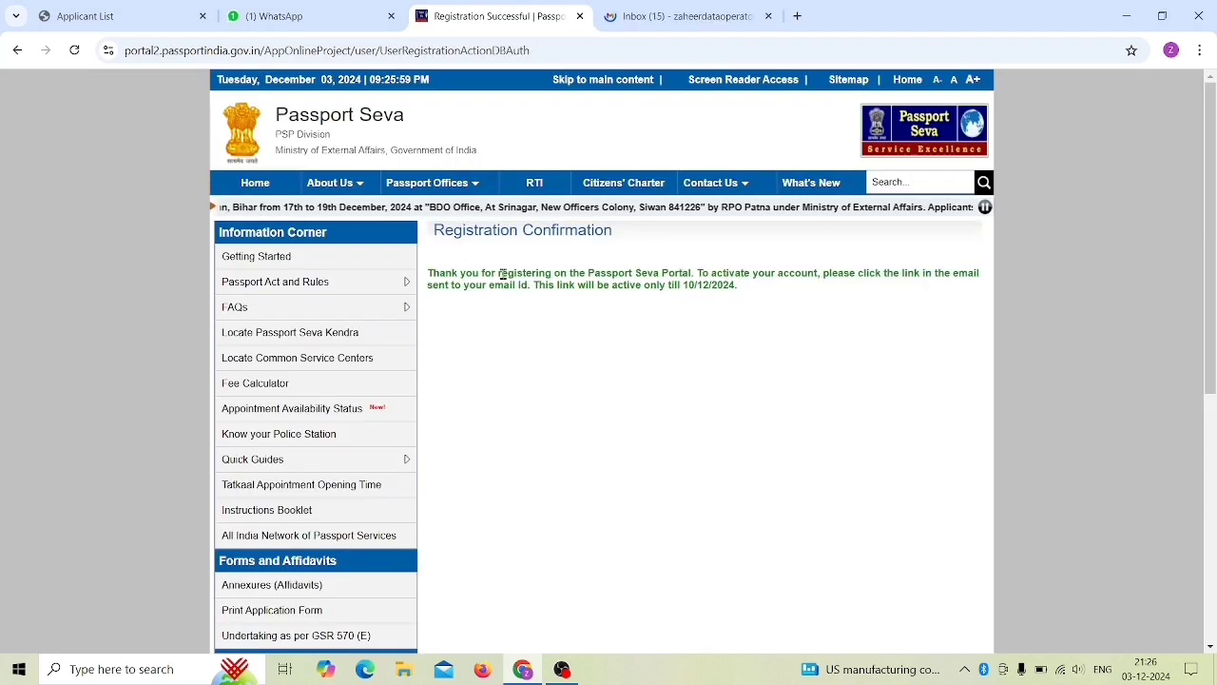
# Step: Switch to Gmail, follow the activation link in the registration confirmation e-mail, and submit the user ID to activate the account
pyautogui.moveTo(500, 275); pyautogui.dragTo(661, 275)
pyautogui.click(713, 311)
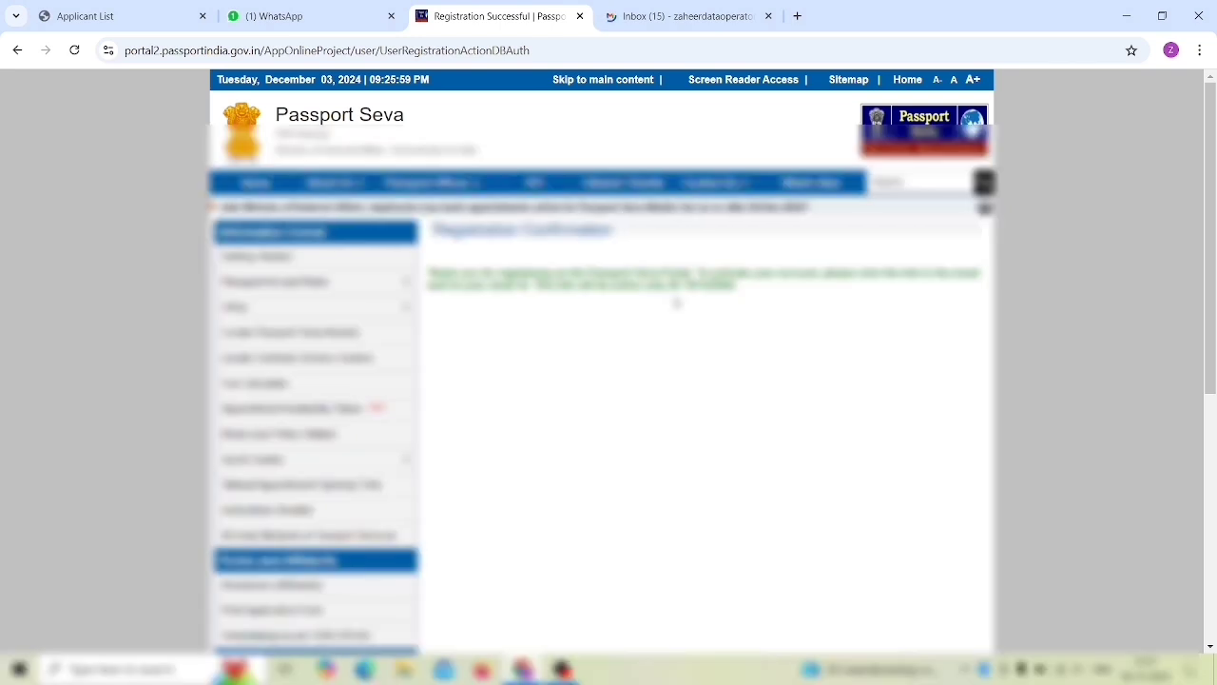
pyautogui.click(671, 17)
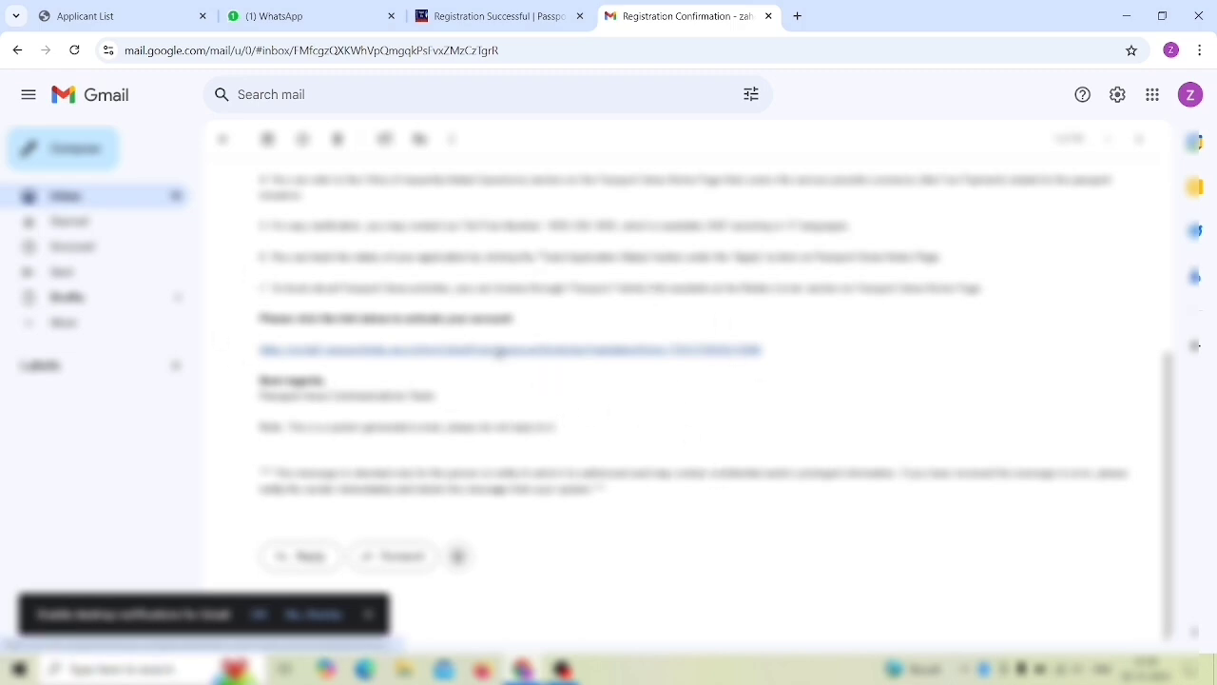
pyautogui.click(498, 353)
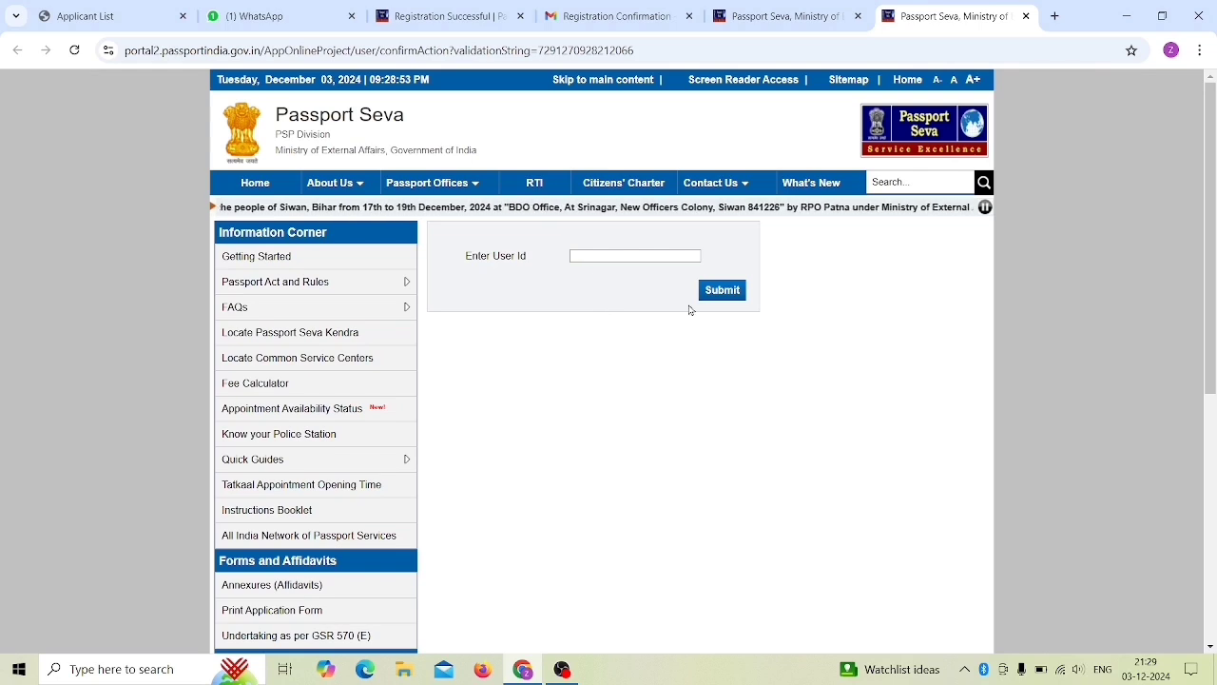
pyautogui.click(722, 290)
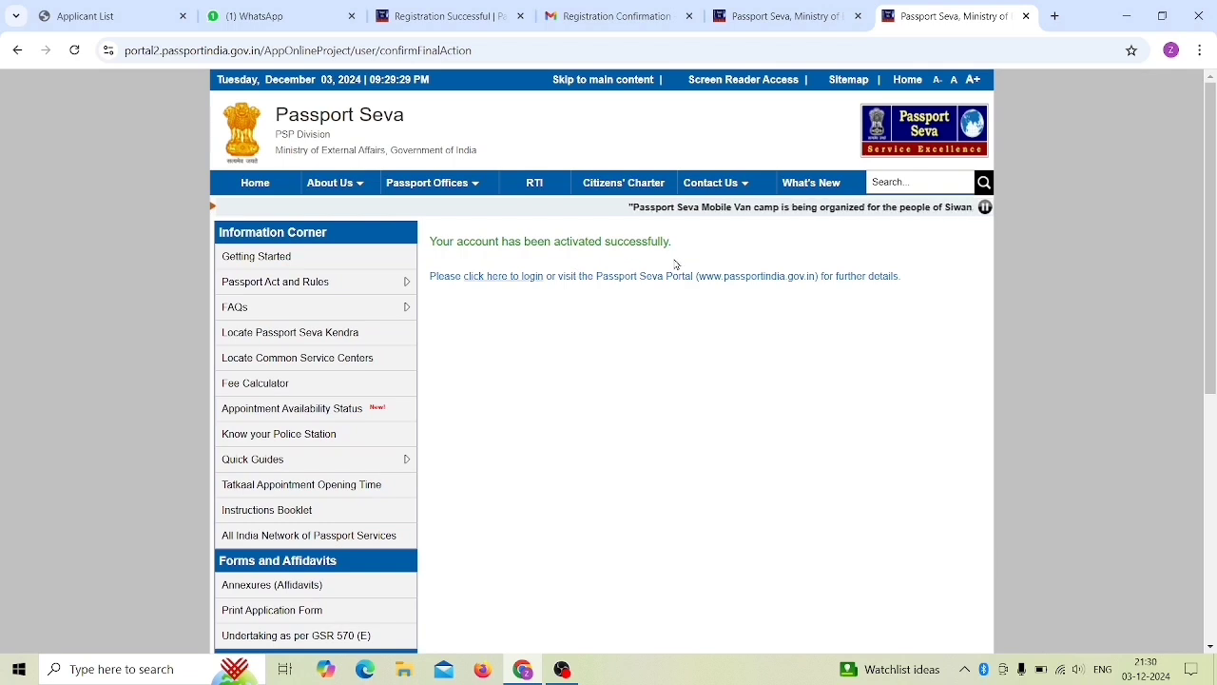
# Step: Open the login page from the activation confirmation and log in with the account password and the displayed captcha characters
pyautogui.click(502, 282)
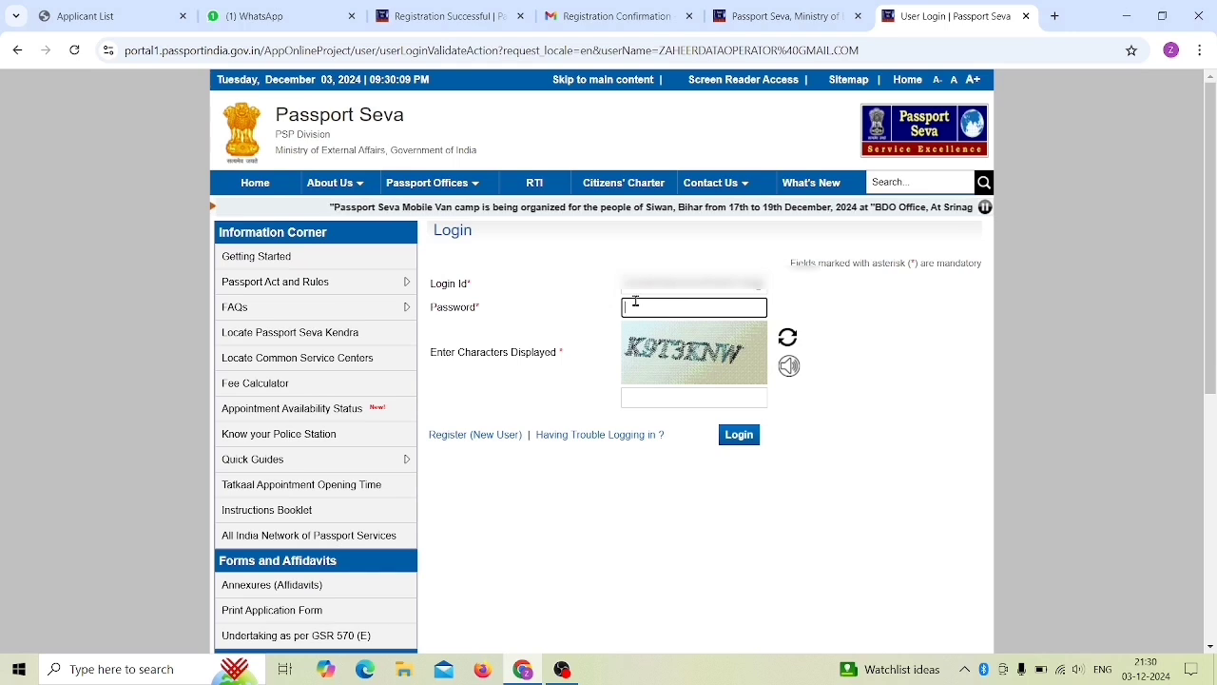
pyautogui.click(674, 399)
pyautogui.click(934, 387)
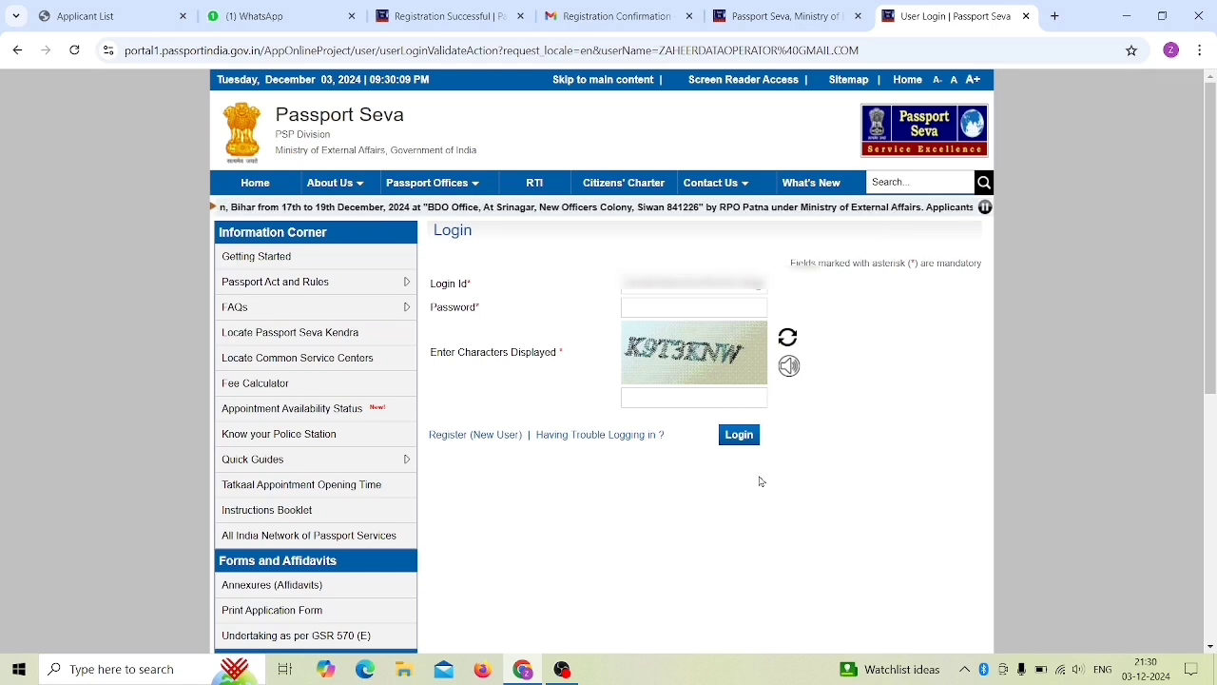
pyautogui.click(739, 434)
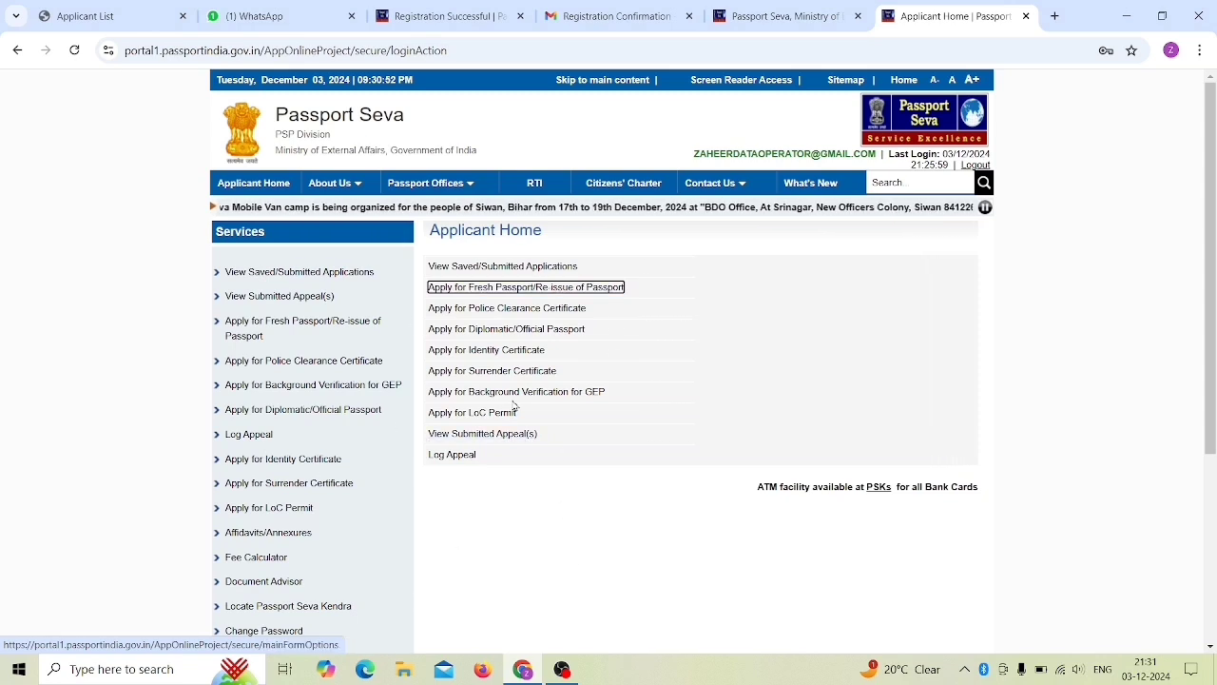
# Step: Open the Apply for Fresh Passport/Re-issue of Passport service from the applicant home page
pyautogui.click(504, 293)
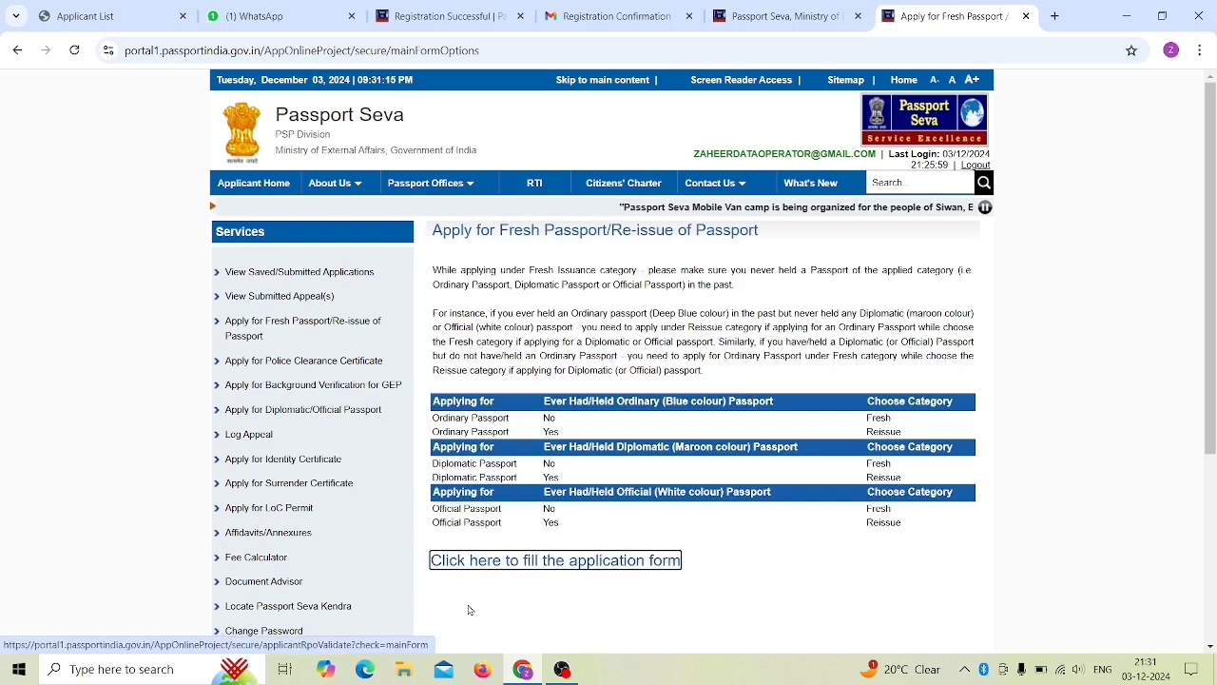
# Step: Open the passport application form and select the Regional Passport Office by choosing Bihar as the state and the applicant's district
pyautogui.click(538, 565)
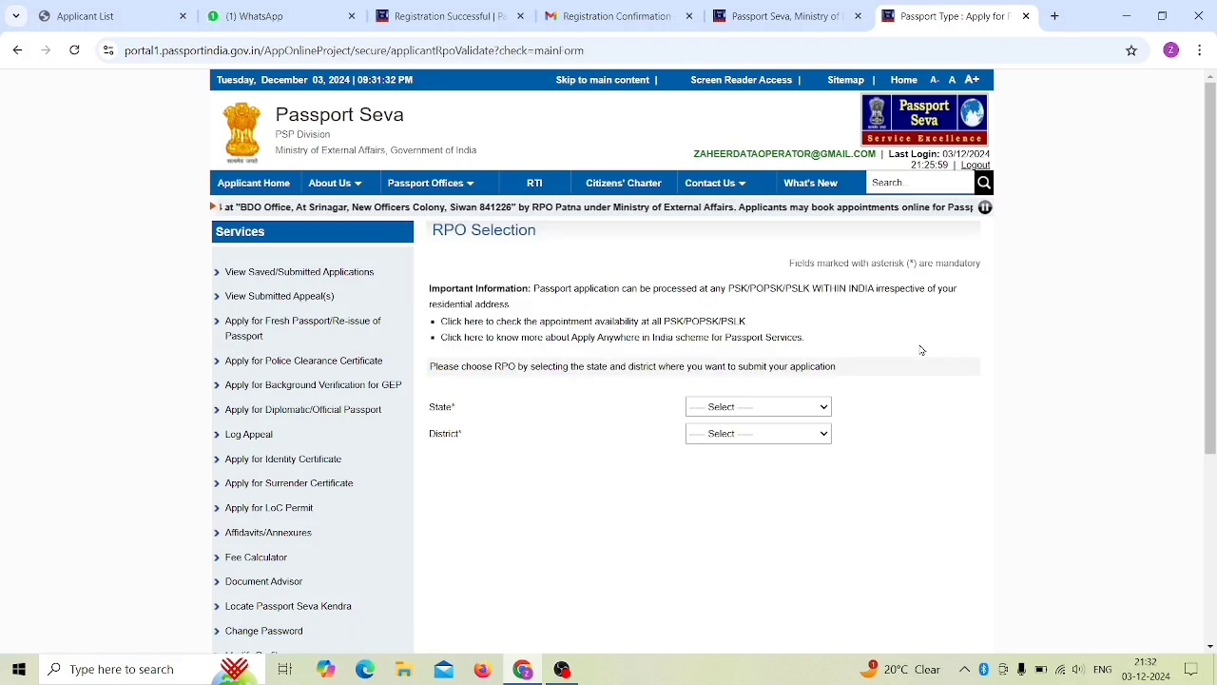
pyautogui.click(744, 411)
pyautogui.press('b')
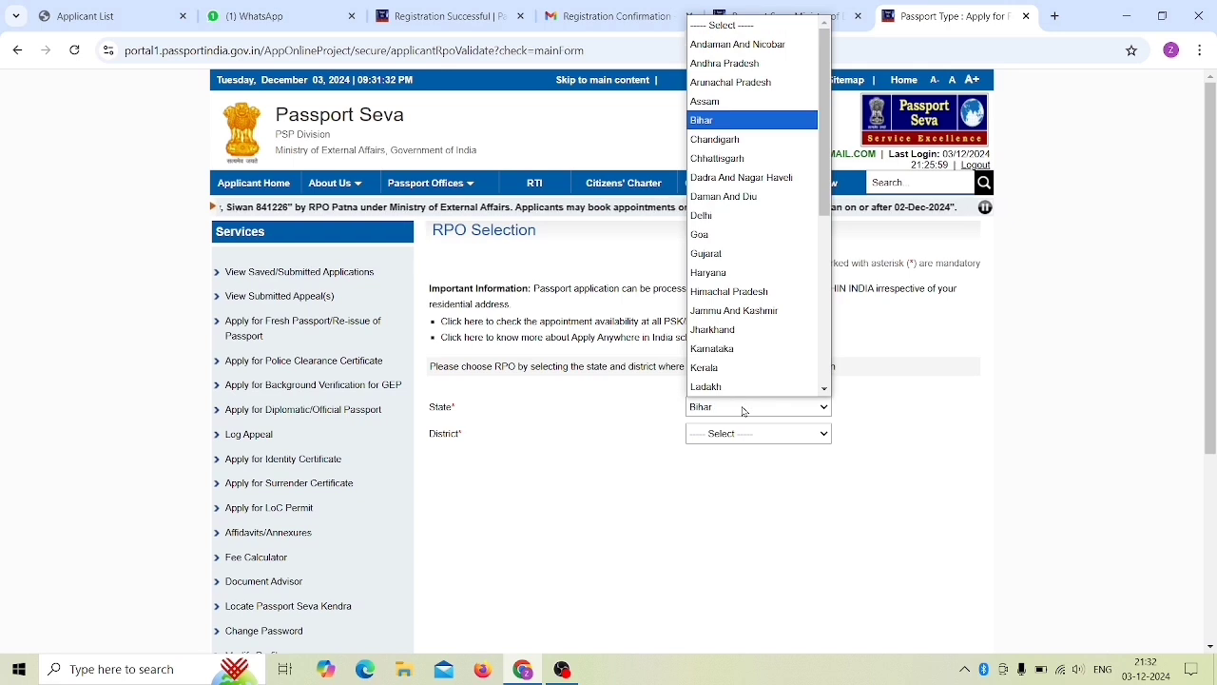
pyautogui.click(714, 122)
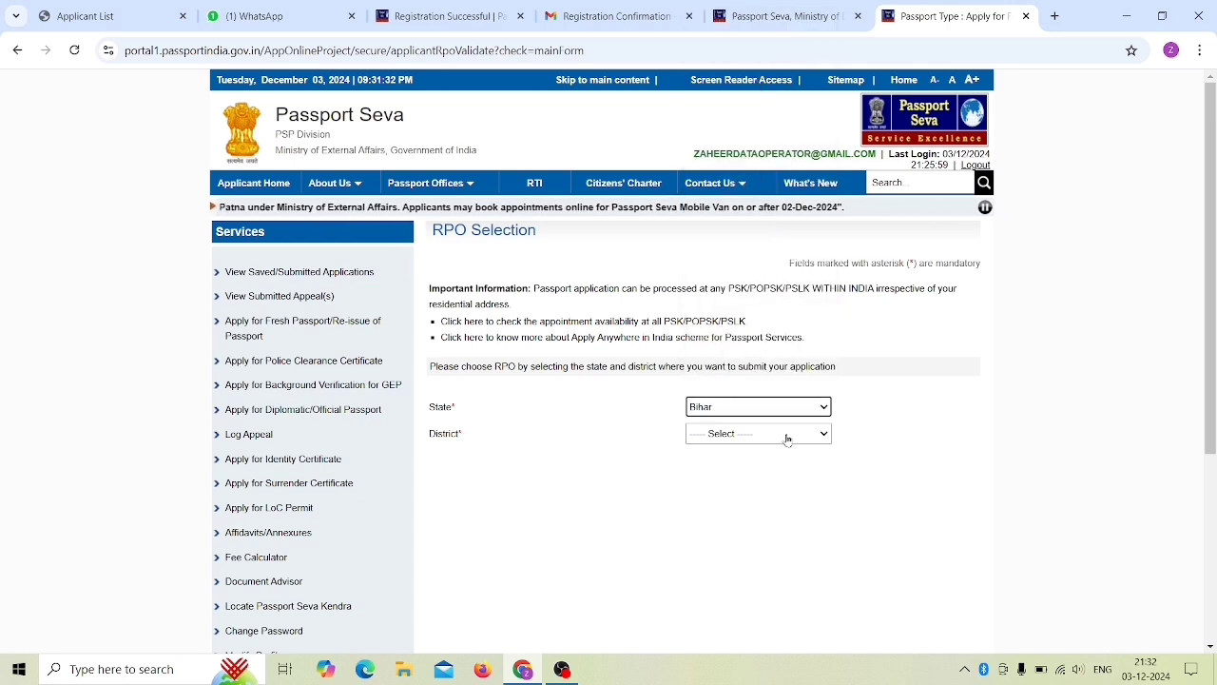
pyautogui.click(743, 433)
pyautogui.press('s')
pyautogui.press('Return')
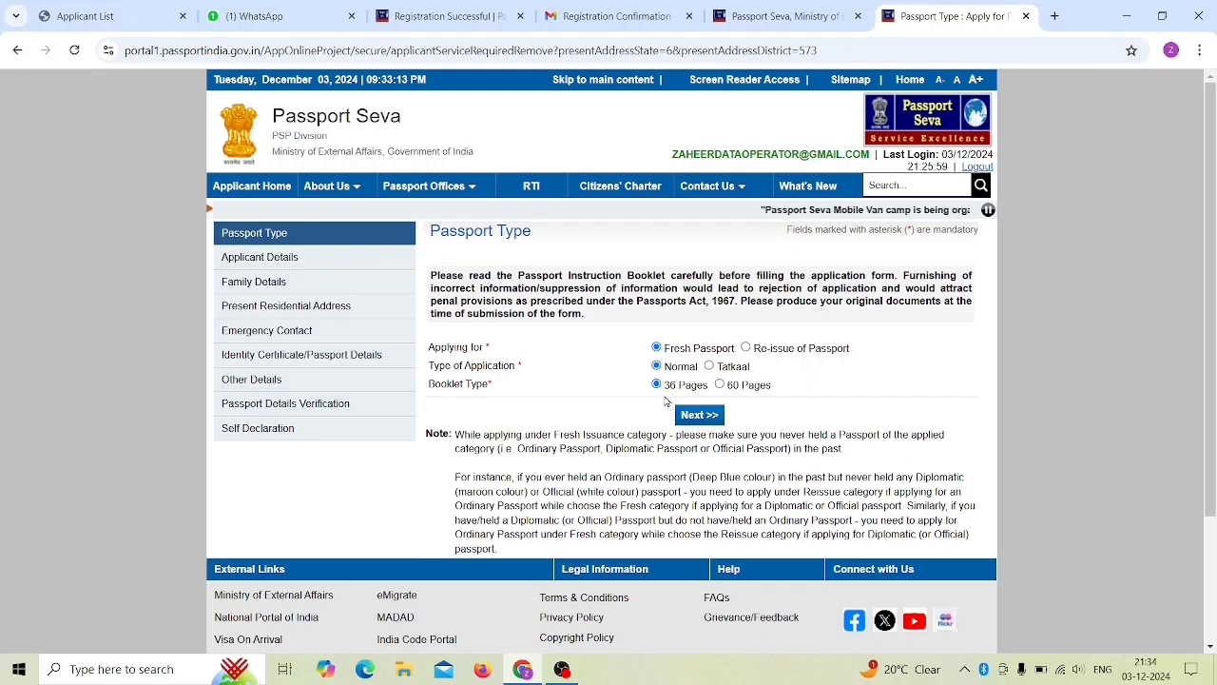
# Step: Proceed to the applicant details with passport type Fresh Passport, Normal application and 36 Pages booklet
pyautogui.click(701, 418)
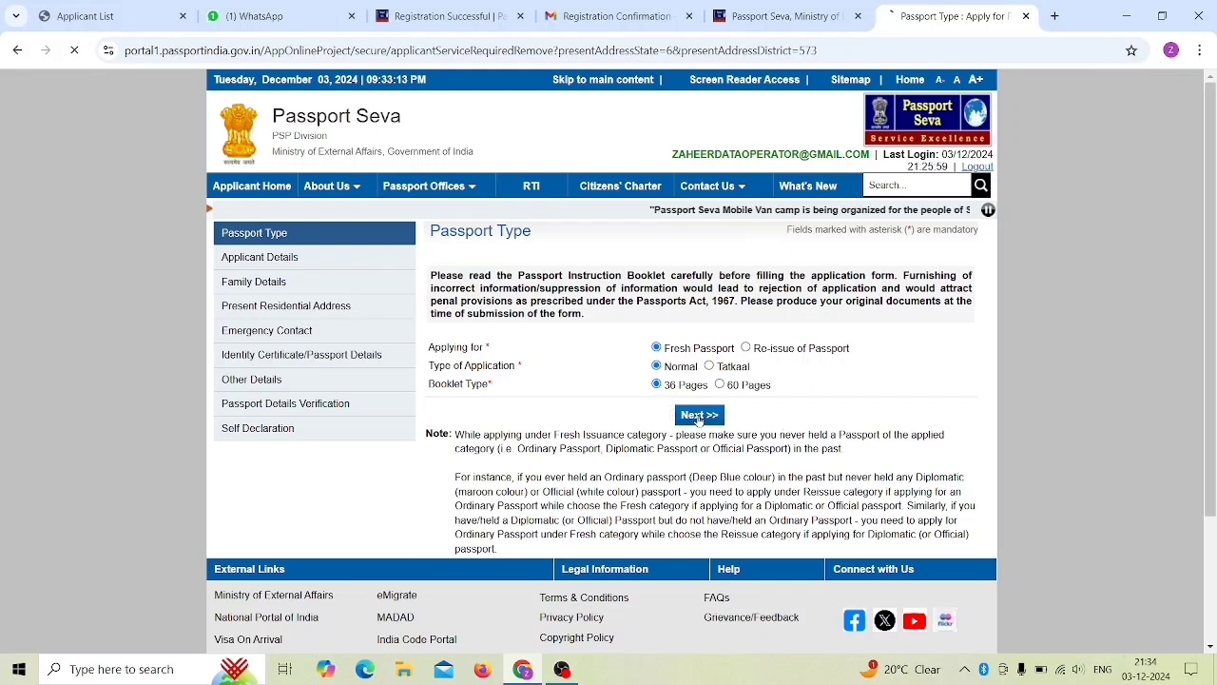
pyautogui.scroll(-2, 422, 445)
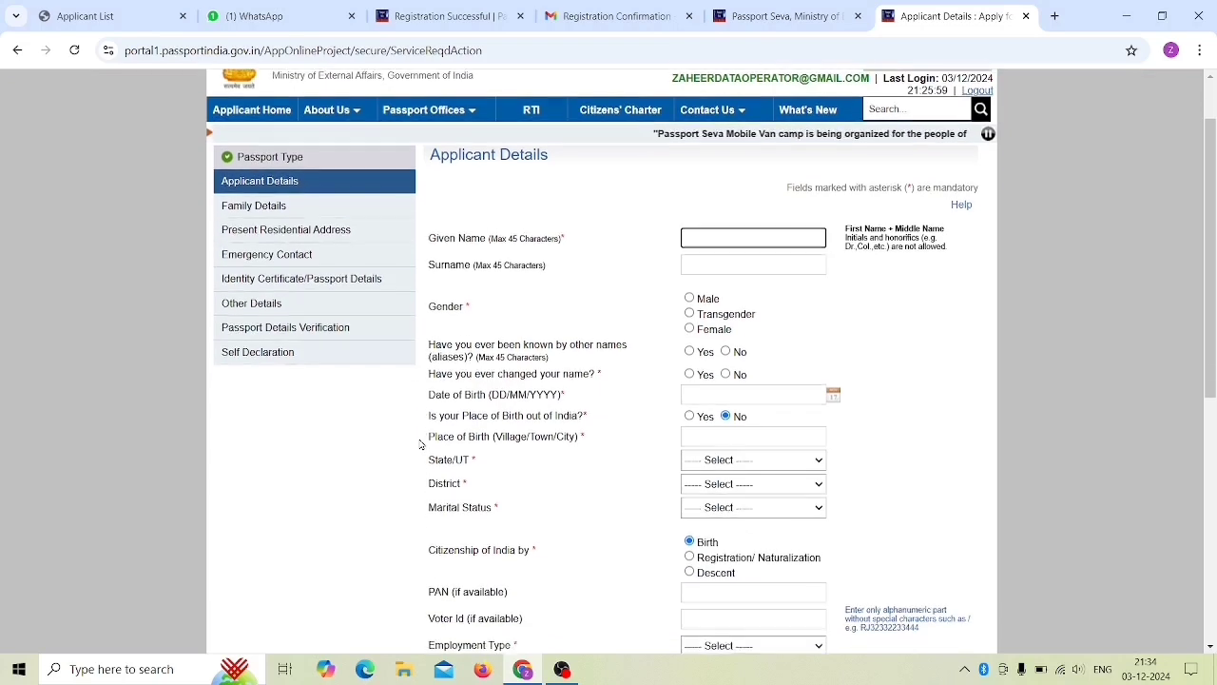
pyautogui.scroll(-1, 421, 445)
pyautogui.scroll(3, 423, 445)
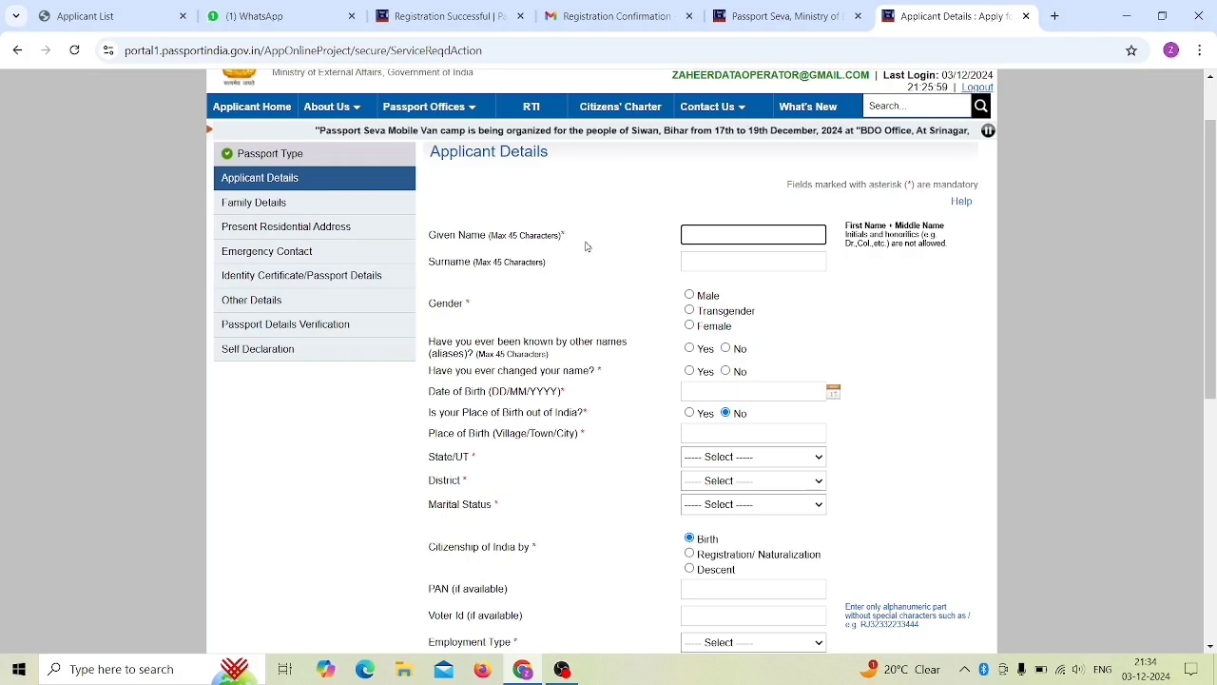
pyautogui.click(702, 233)
pyautogui.click(610, 283)
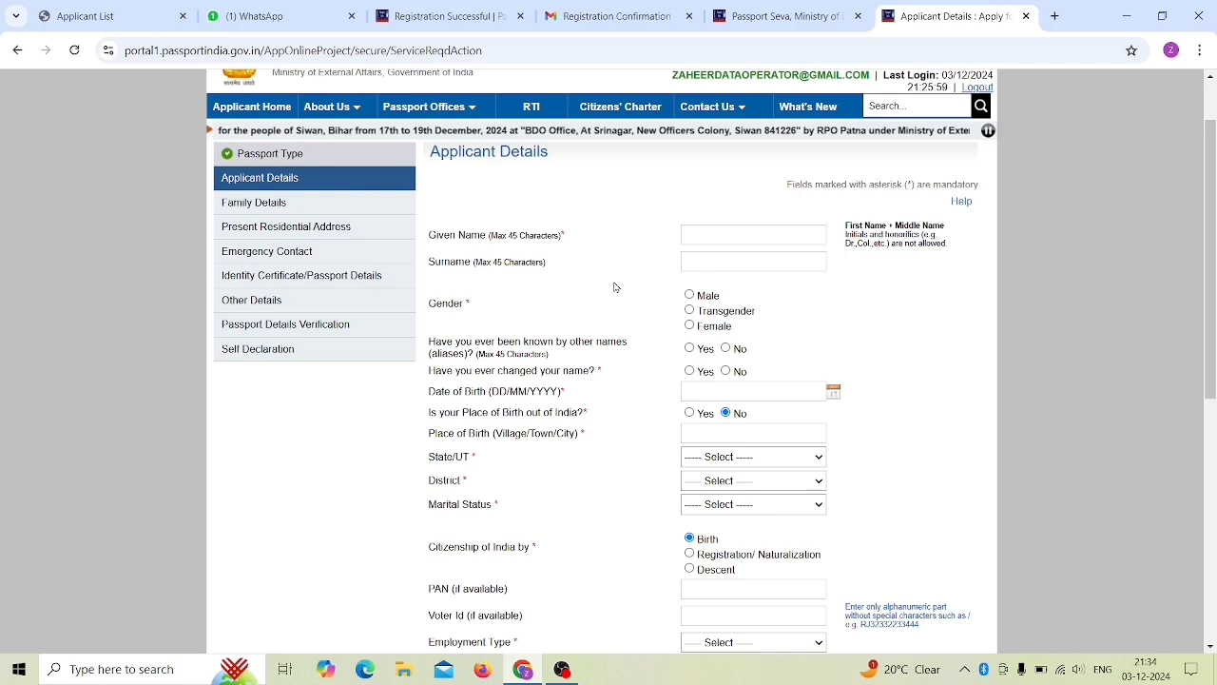
pyautogui.click(700, 231)
pyautogui.click(616, 275)
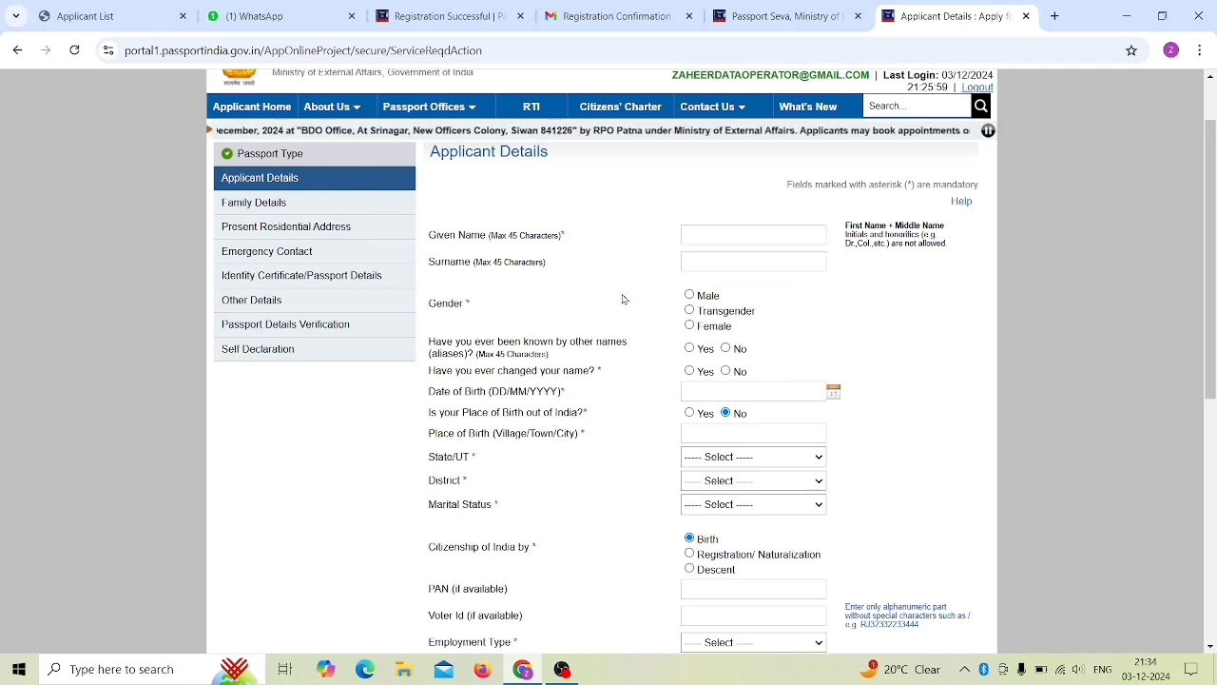
# Step: Set the gender to Male and answer No to being known by other names and to having changed the name
pyautogui.click(691, 296)
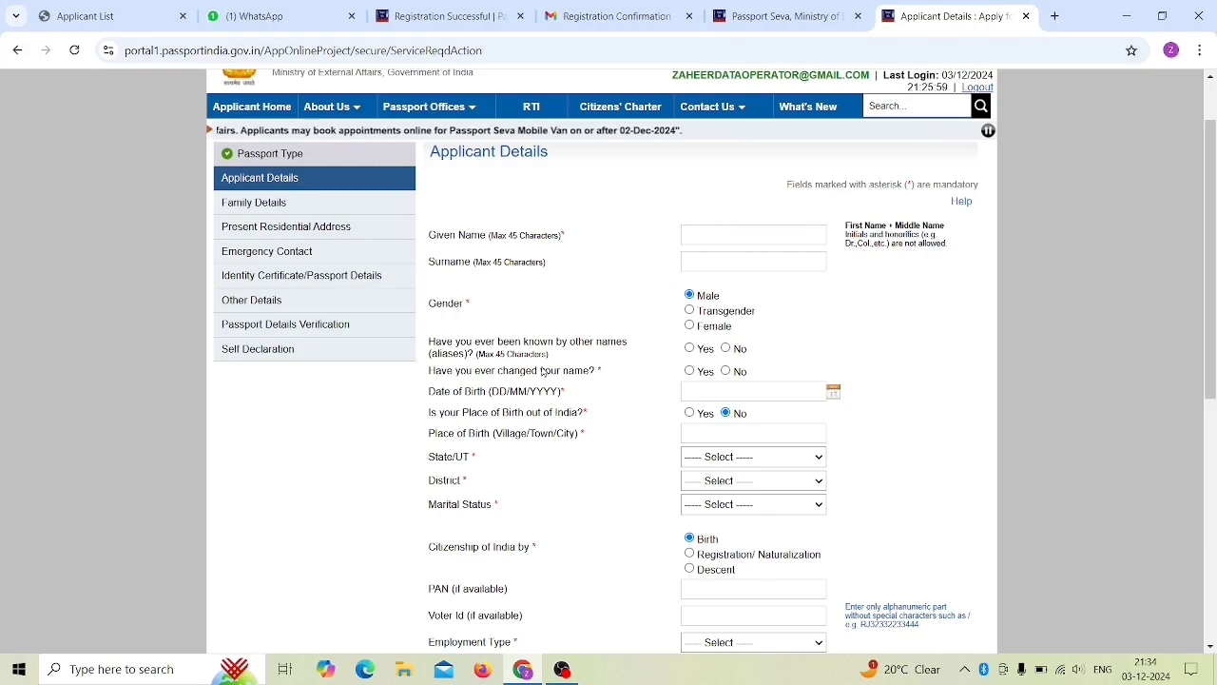
pyautogui.click(727, 349)
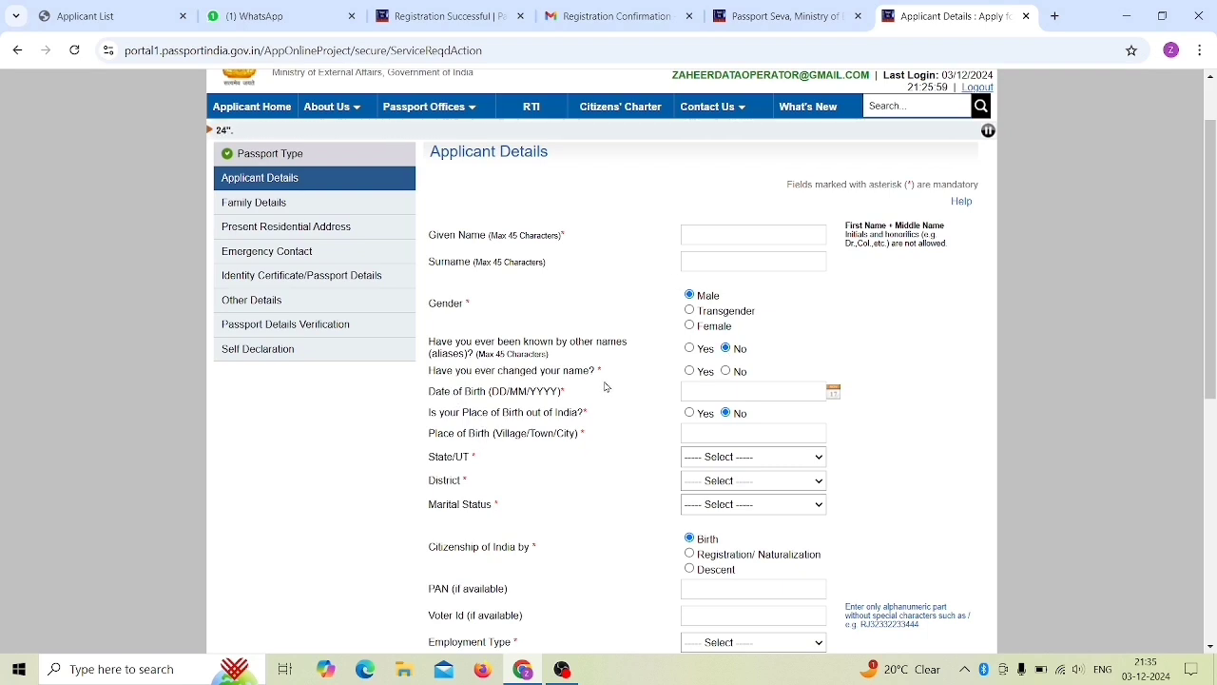
pyautogui.click(691, 372)
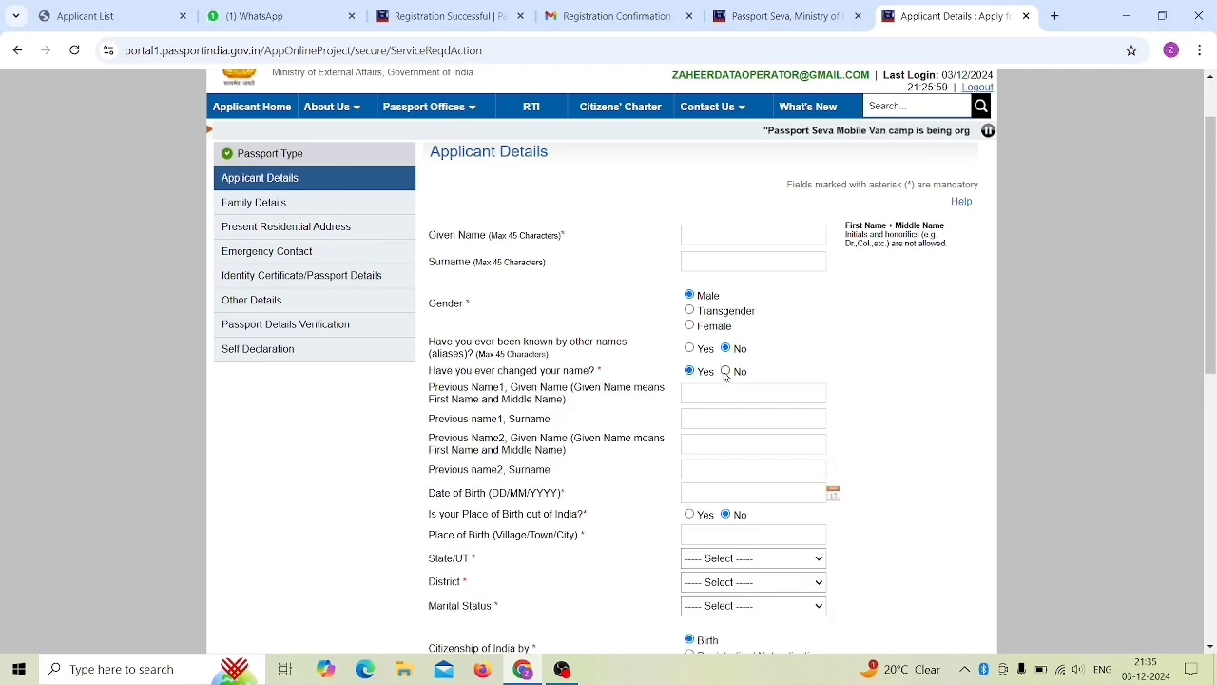
pyautogui.click(726, 372)
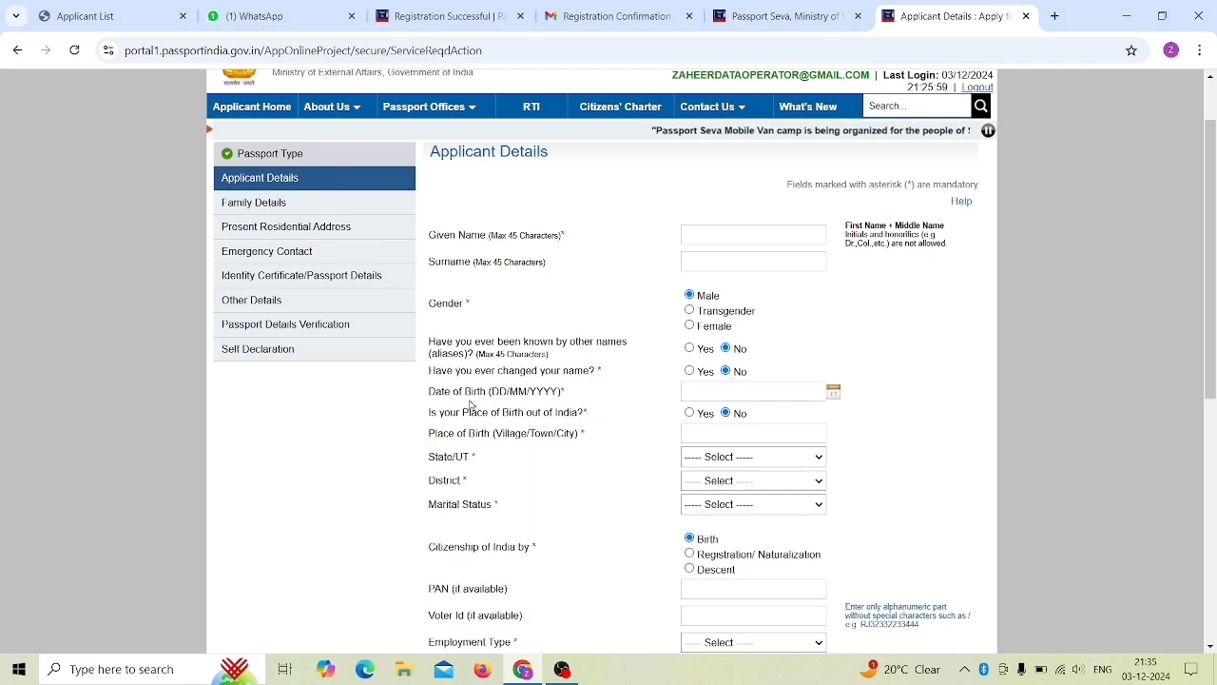
pyautogui.click(830, 397)
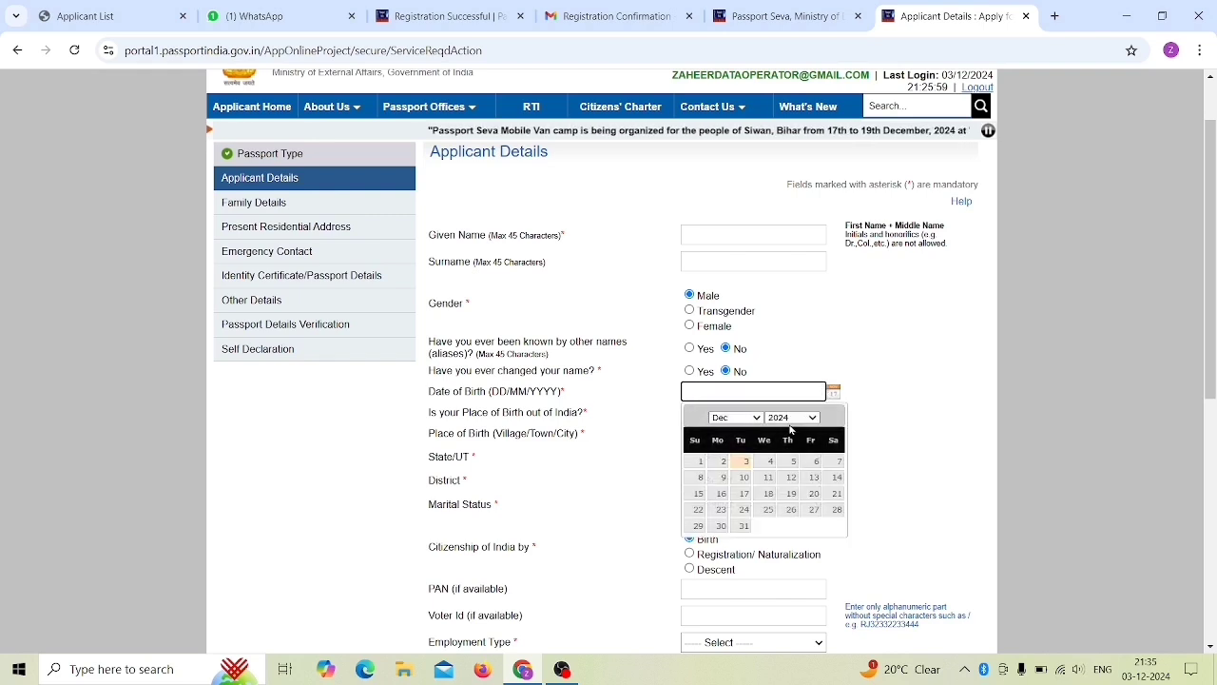
pyautogui.click(791, 419)
pyautogui.scroll(6, 786, 234)
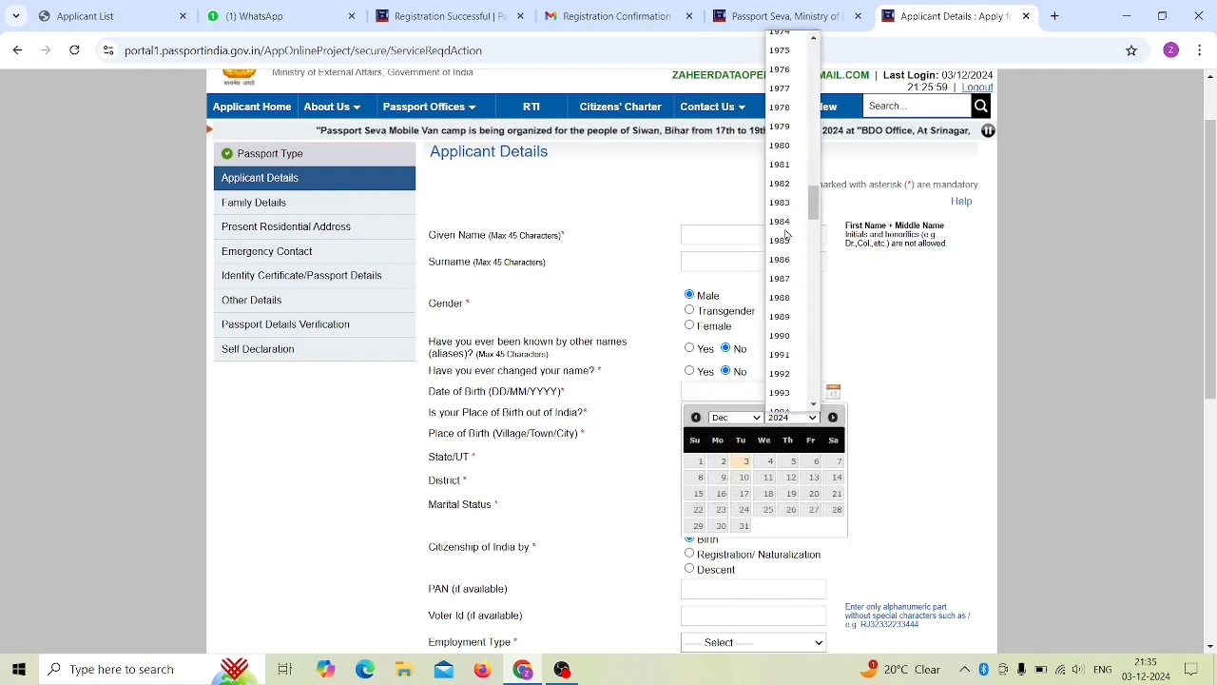
pyautogui.scroll(3, 787, 234)
pyautogui.click(739, 417)
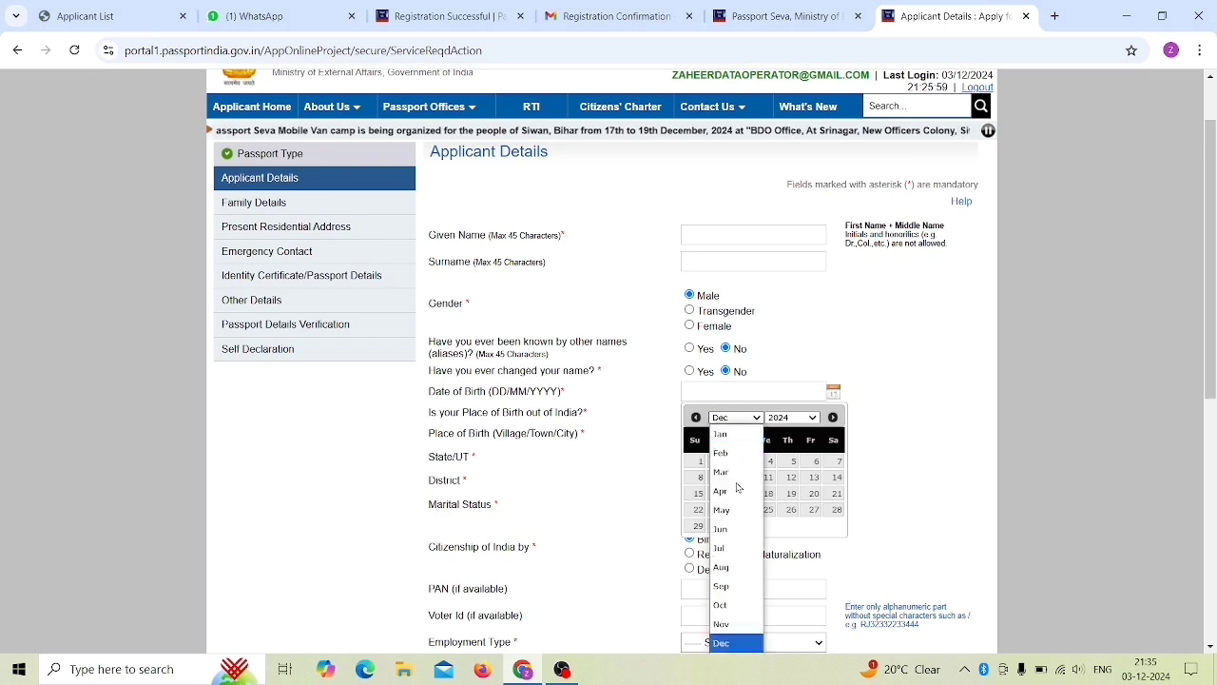
pyautogui.click(882, 495)
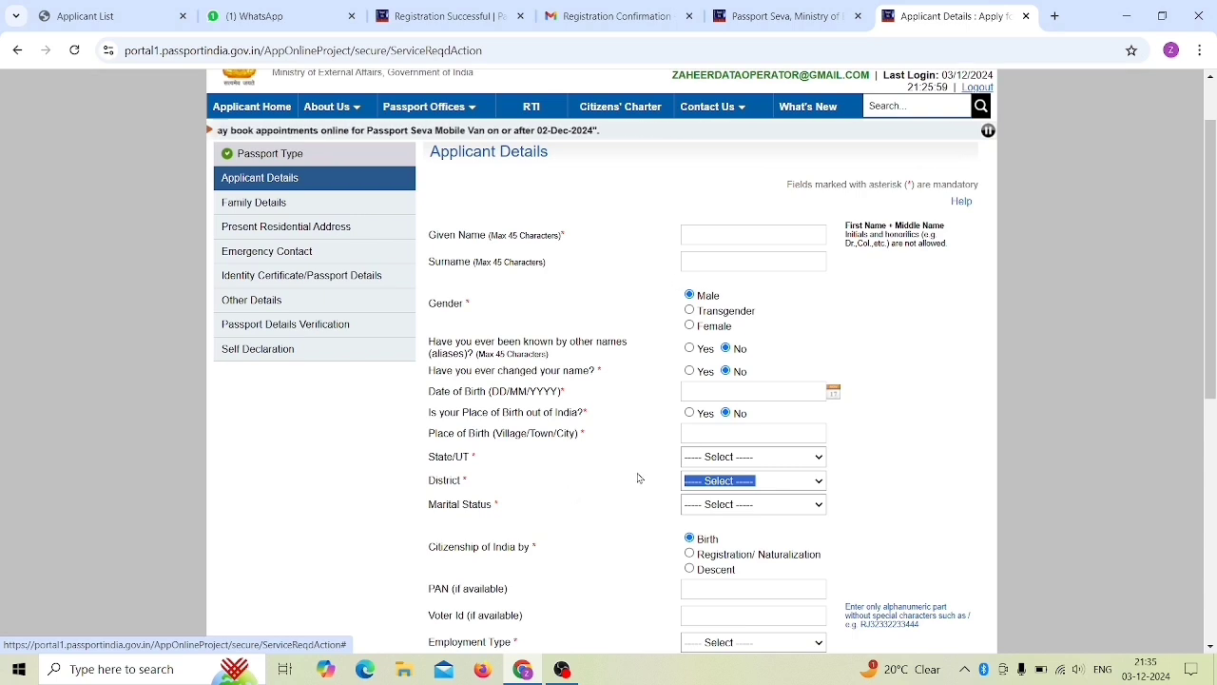
# Step: Set the place of birth to state Bihar and district Siwan, and the marital status to Single
pyautogui.click(715, 463)
pyautogui.press('b')
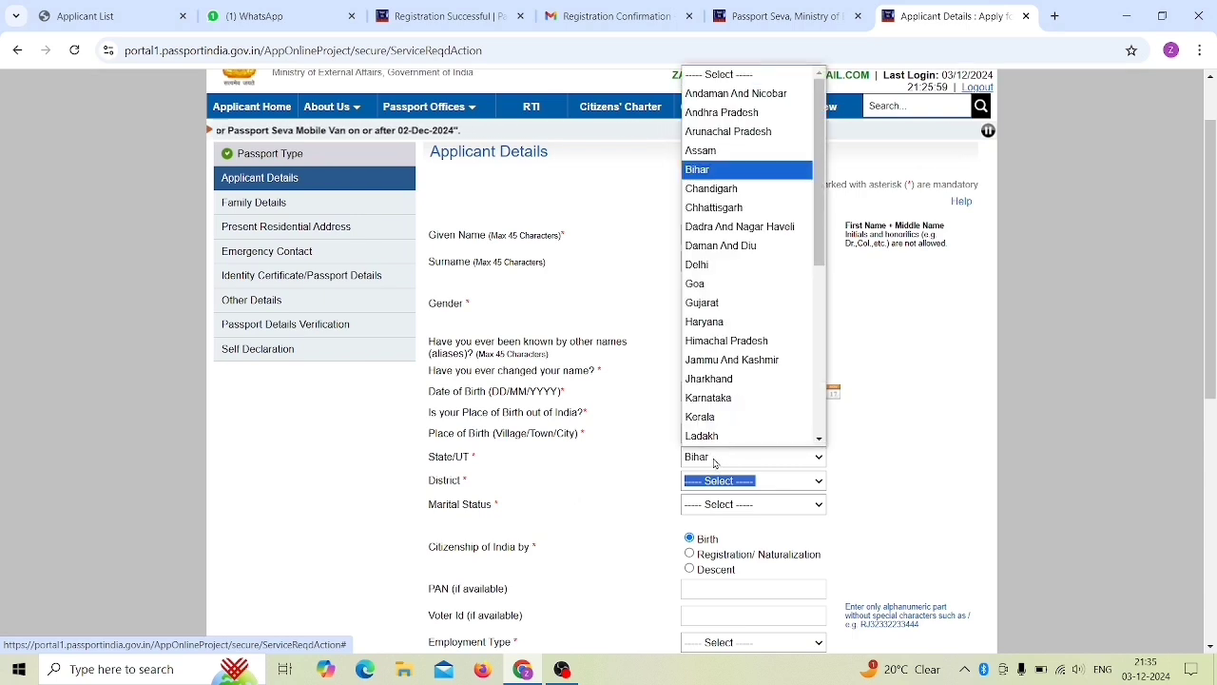
pyautogui.click(720, 171)
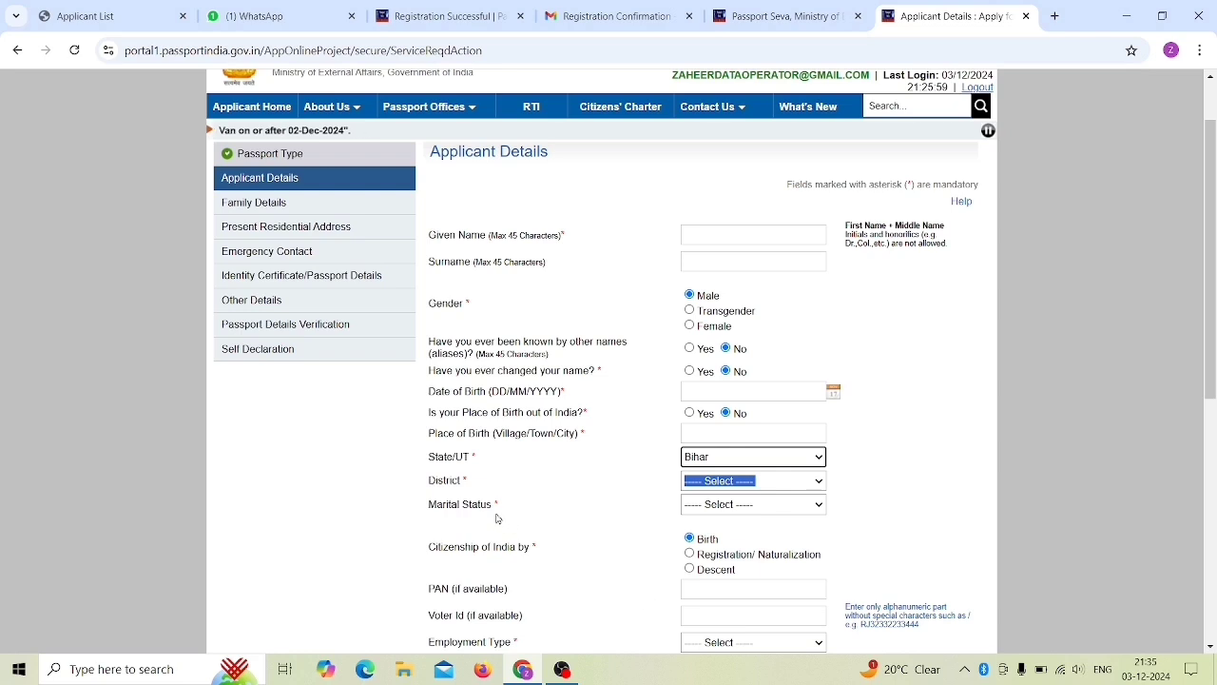
pyautogui.click(729, 482)
pyautogui.press('s')
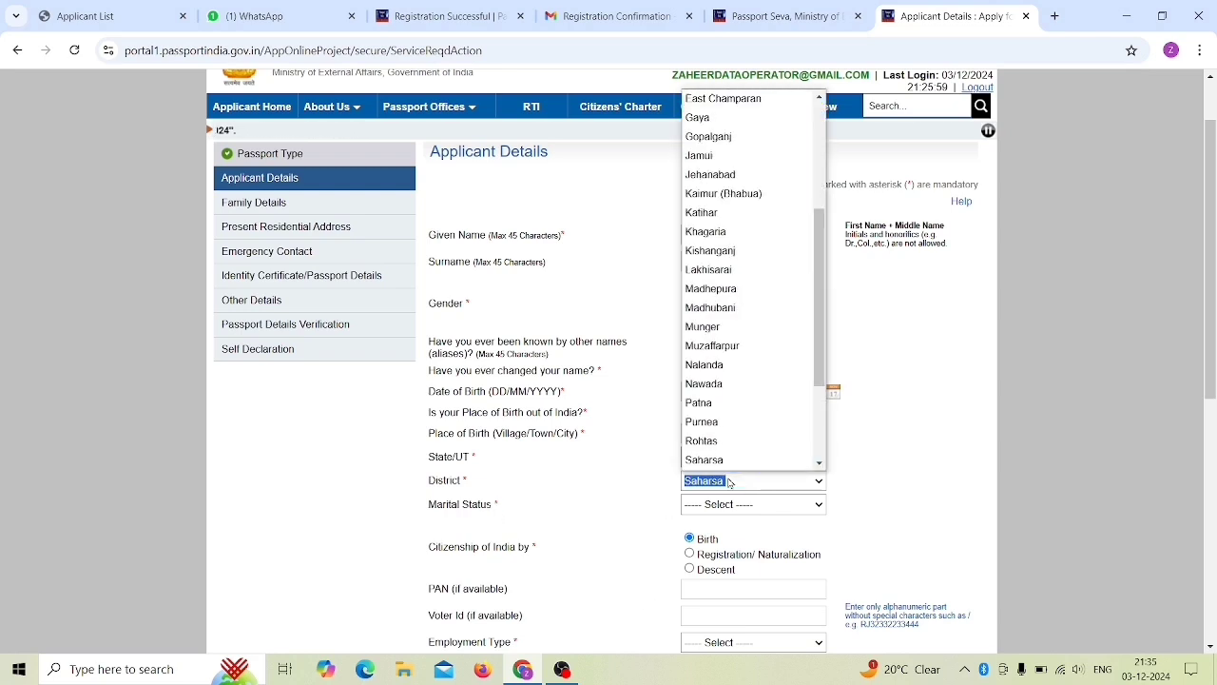
pyautogui.click(791, 462)
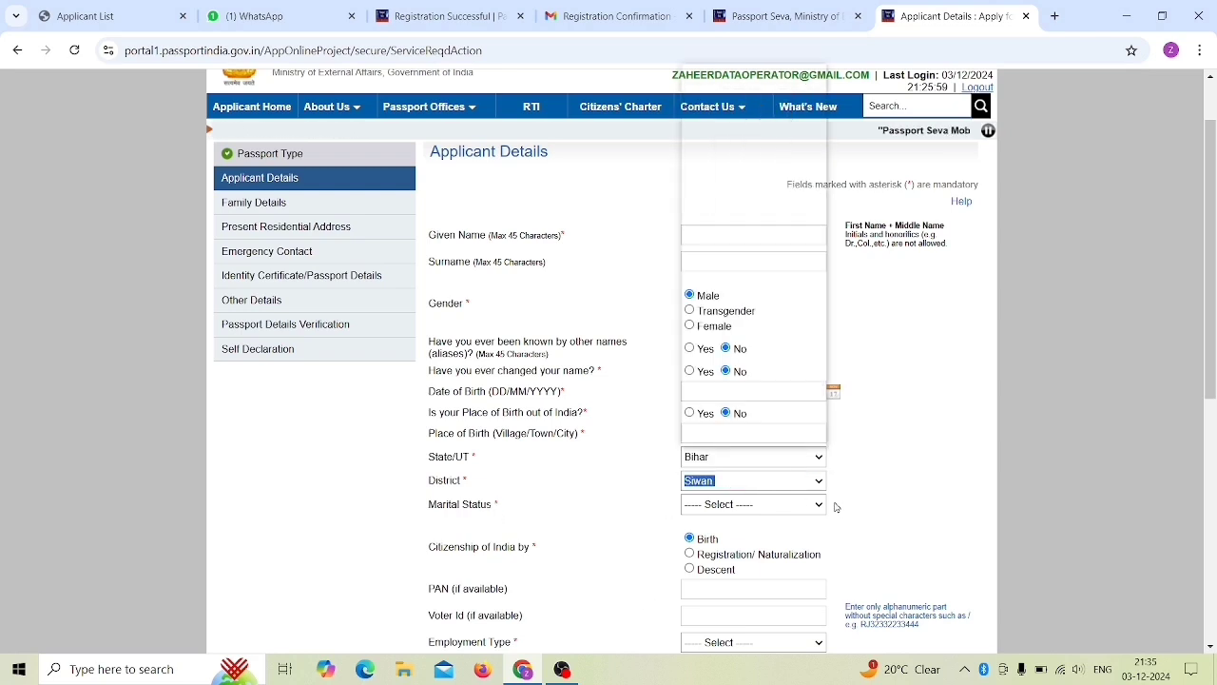
pyautogui.click(824, 551)
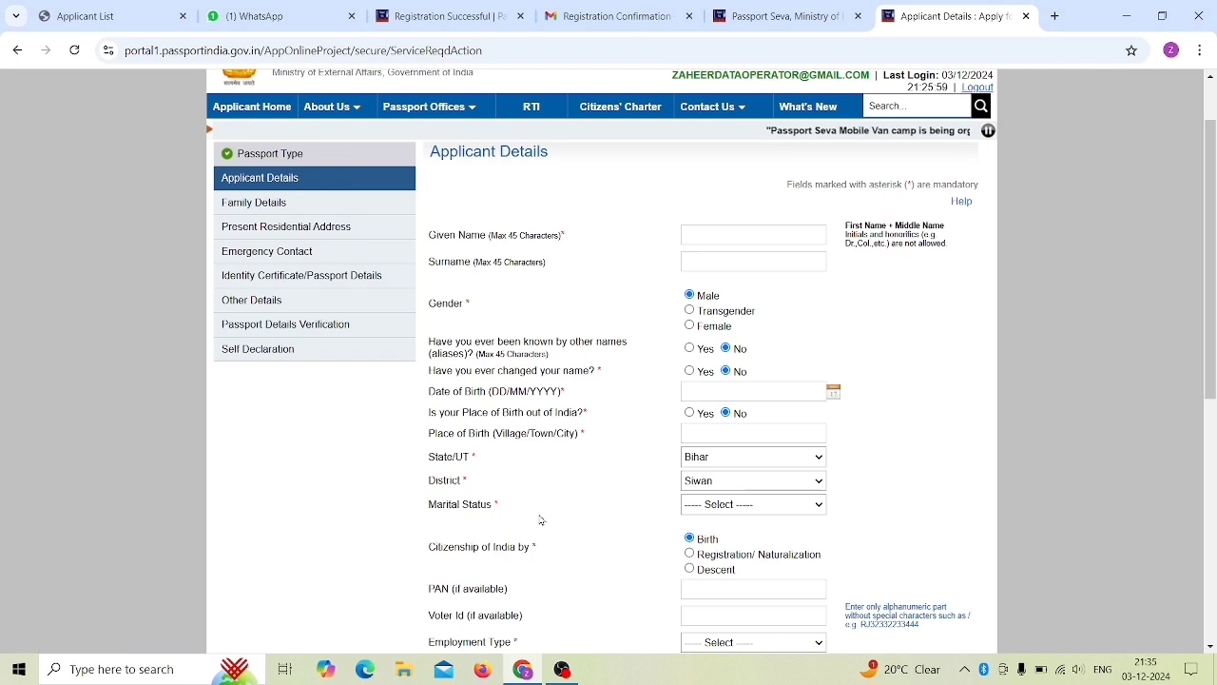
pyautogui.click(760, 507)
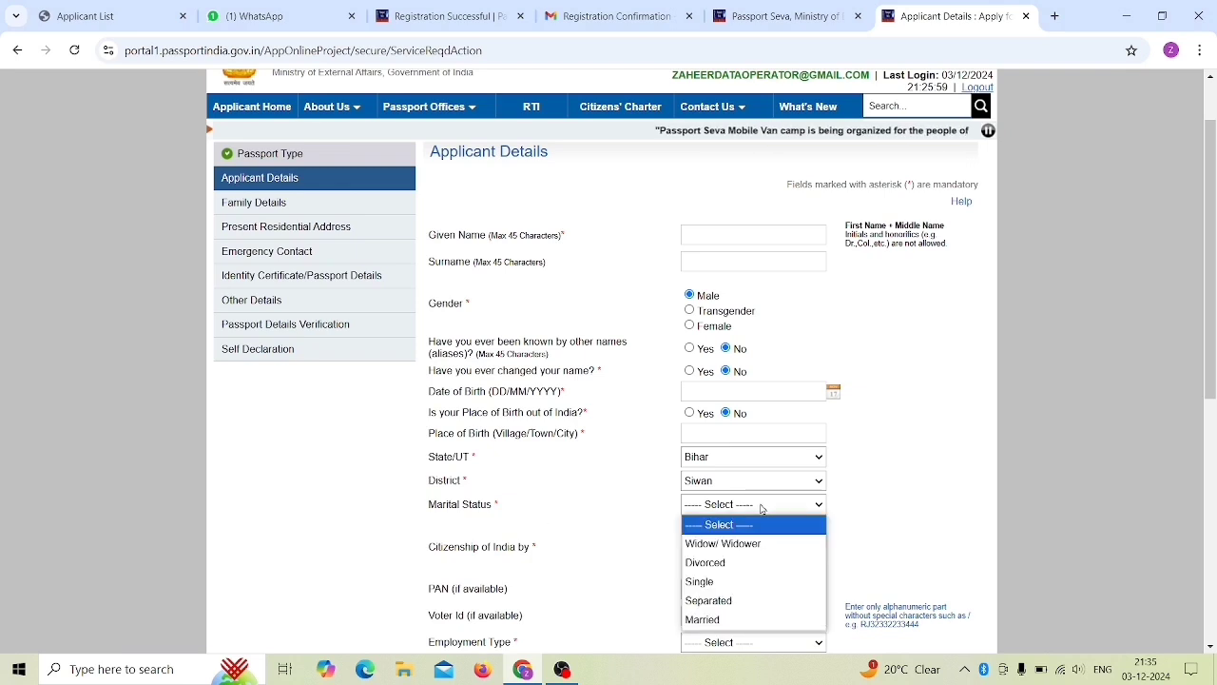
pyautogui.click(700, 581)
# Step: Set the employment type to Student and answer No to having a parent or spouse who is a government servant
pyautogui.scroll(-3, 546, 367)
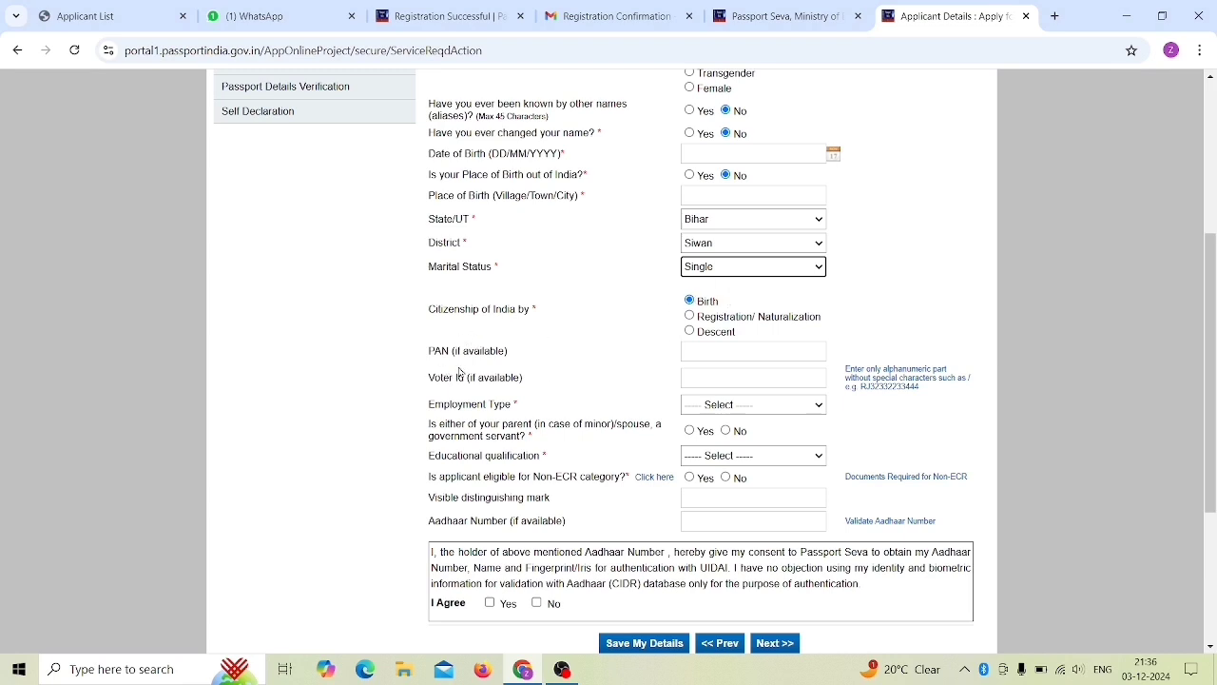
pyautogui.click(692, 351)
pyautogui.click(571, 342)
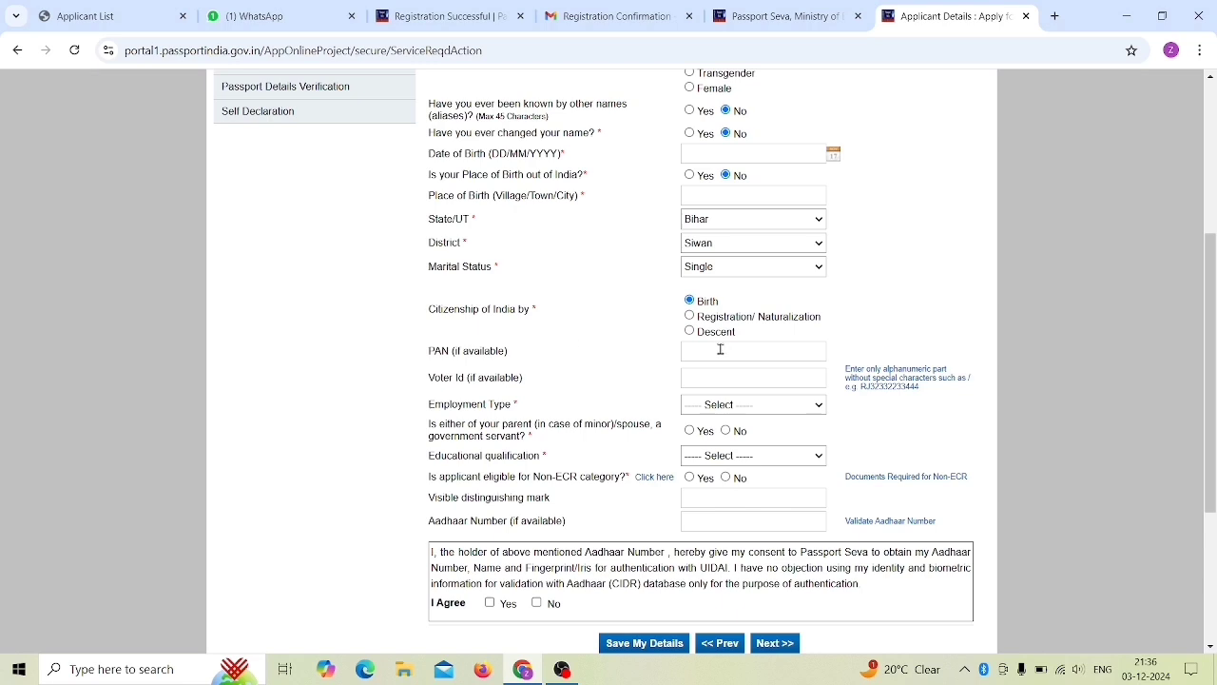
pyautogui.click(720, 410)
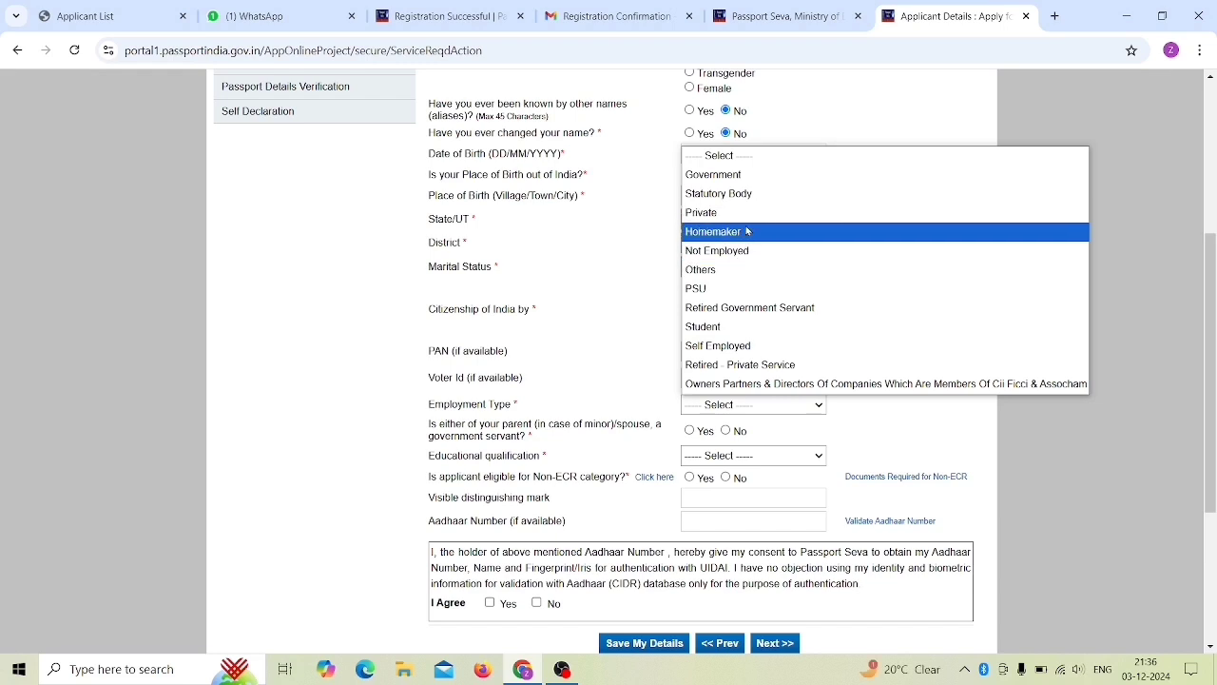
pyautogui.click(739, 328)
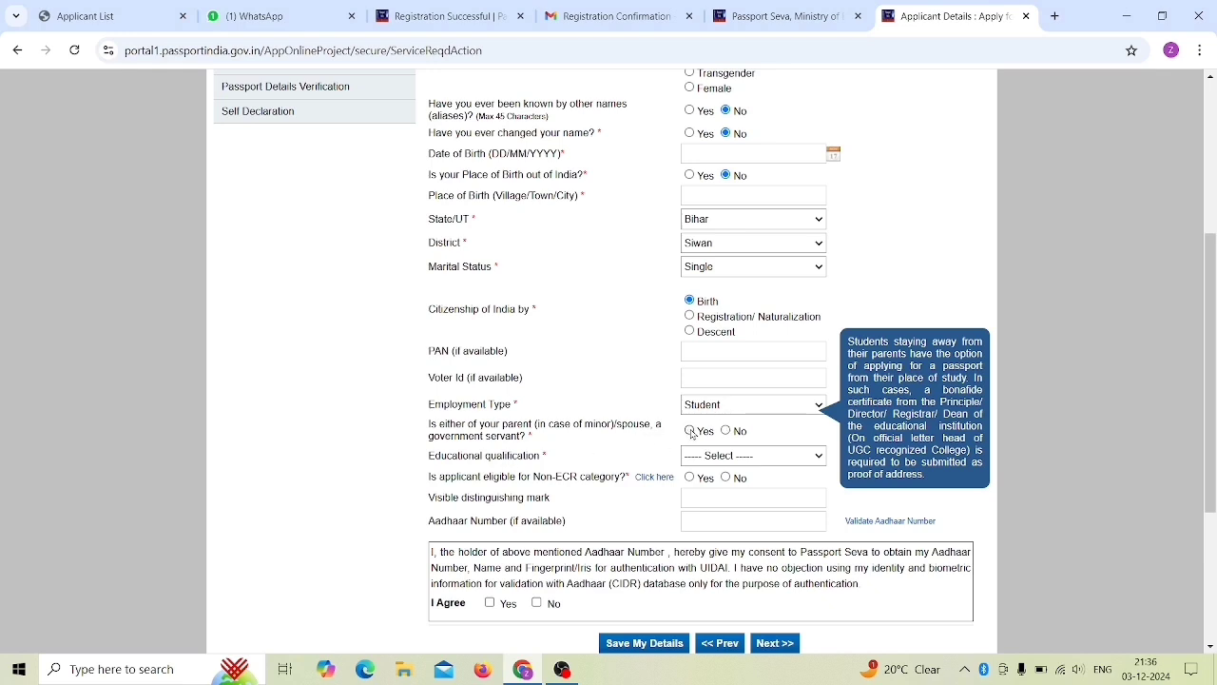
pyautogui.click(726, 431)
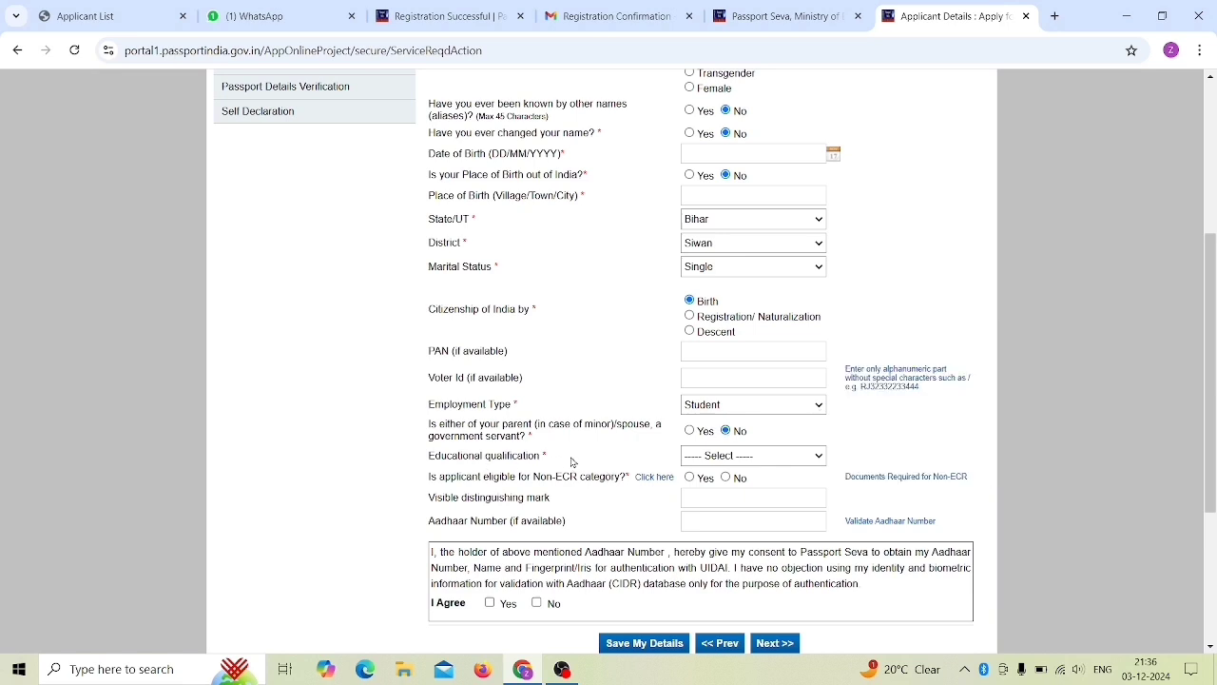
# Step: Set the educational qualification to 10th Pass And Above and mark the applicant as eligible for the Non-ECR category
pyautogui.click(743, 459)
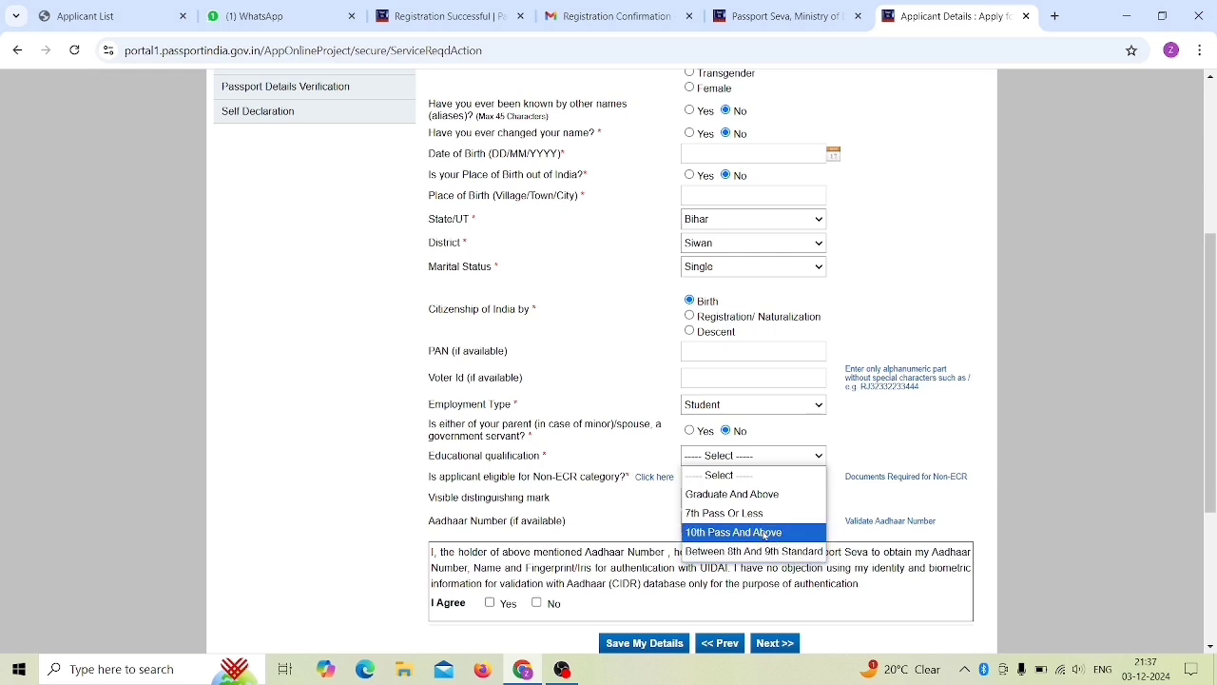
pyautogui.click(766, 533)
pyautogui.click(764, 526)
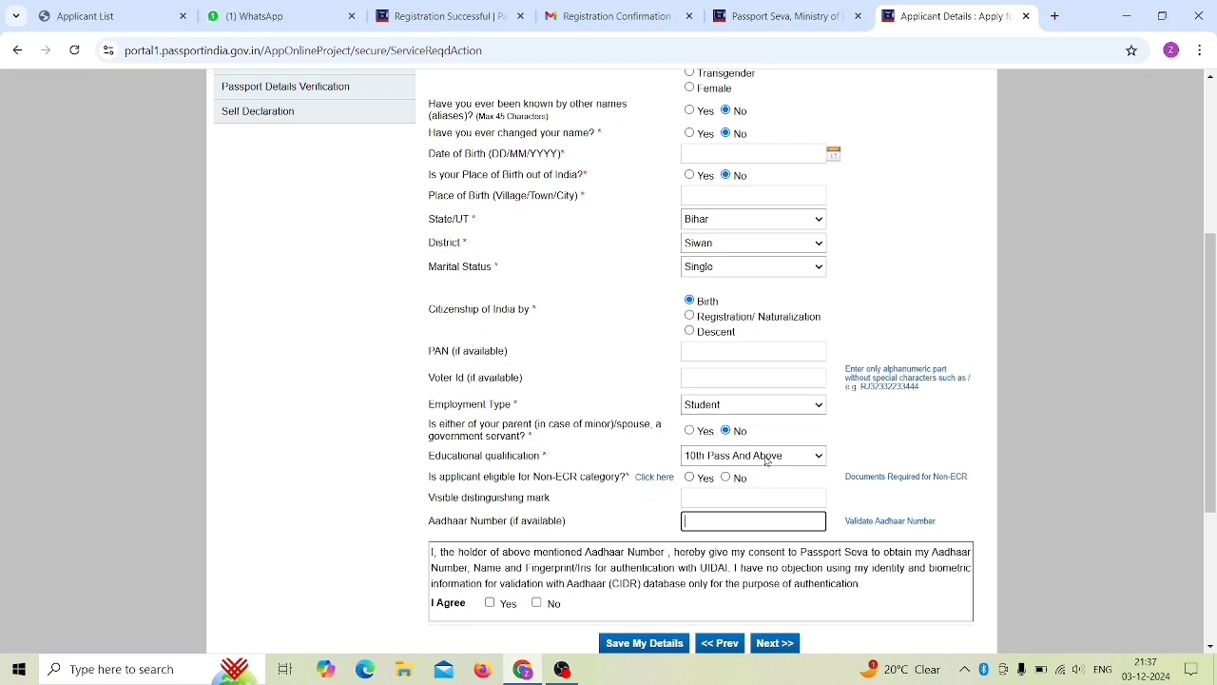
pyautogui.click(691, 477)
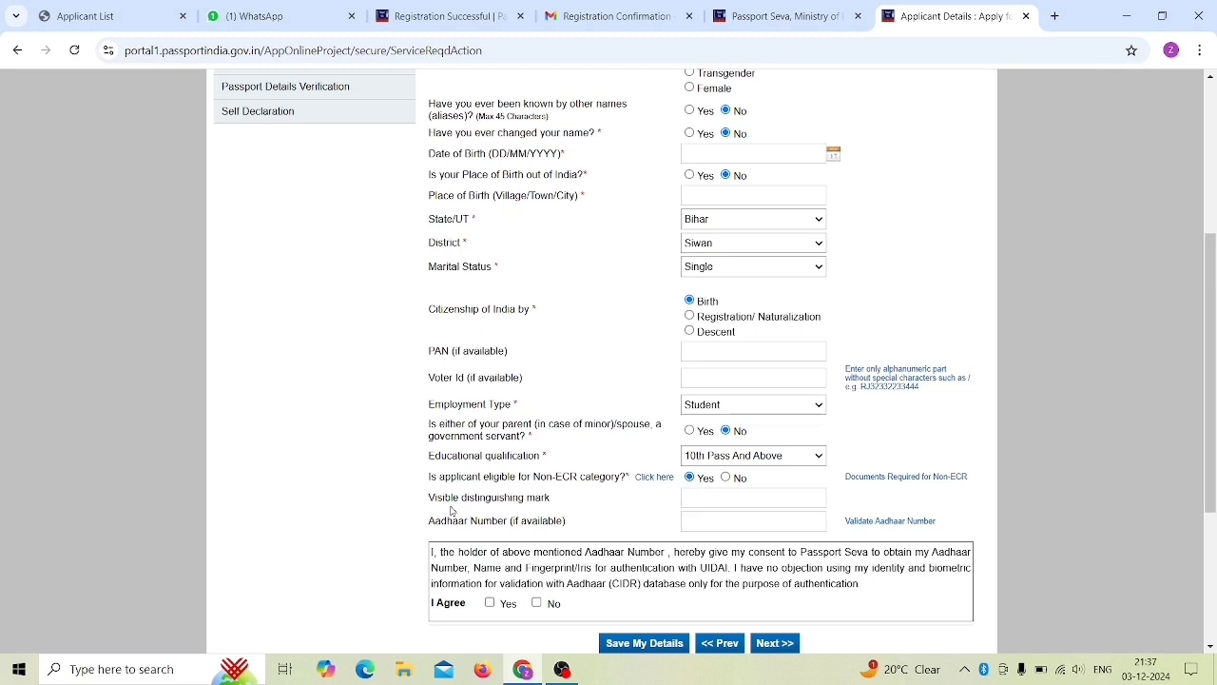
pyautogui.click(735, 497)
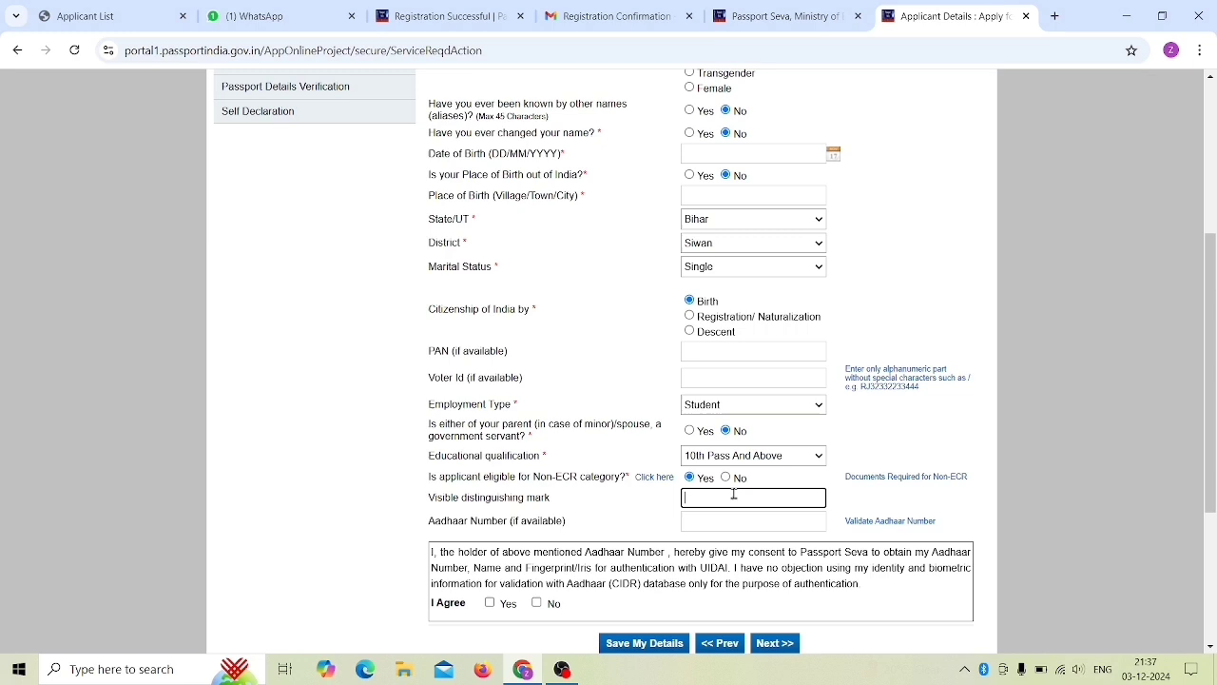
pyautogui.click(851, 440)
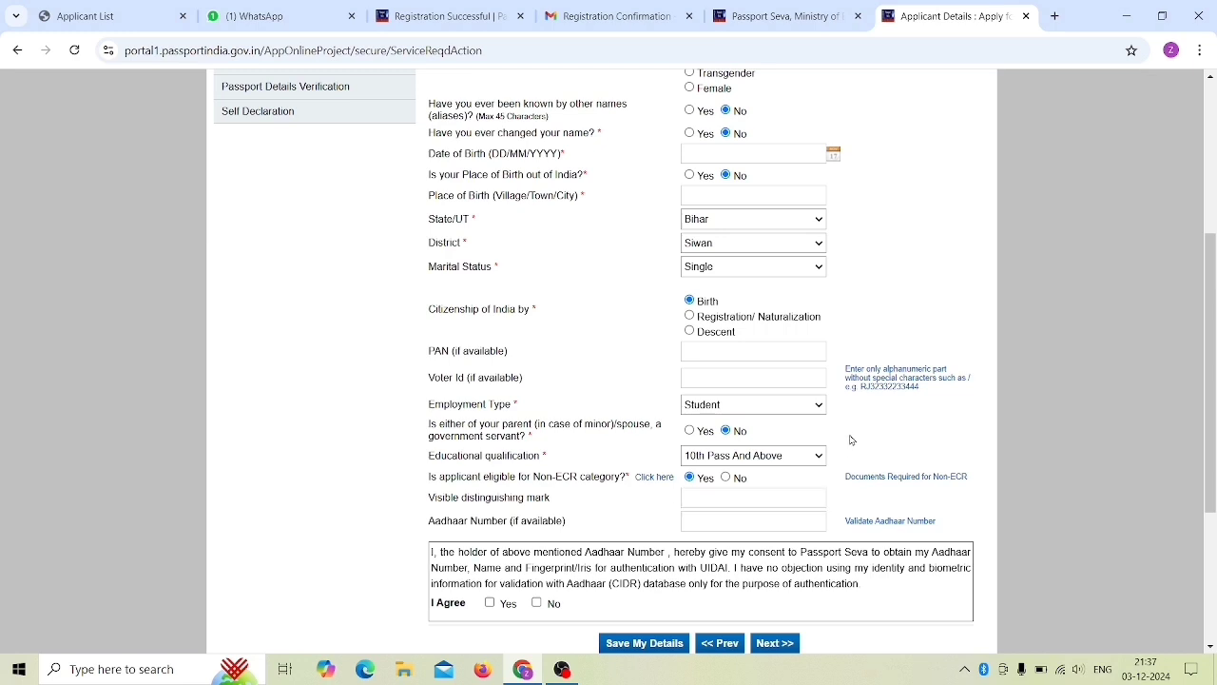
pyautogui.click(710, 496)
pyautogui.click(655, 505)
pyautogui.click(725, 521)
# Step: Agree to the Aadhaar authentication consent with Yes and save the applicant details
pyautogui.scroll(-1, 603, 532)
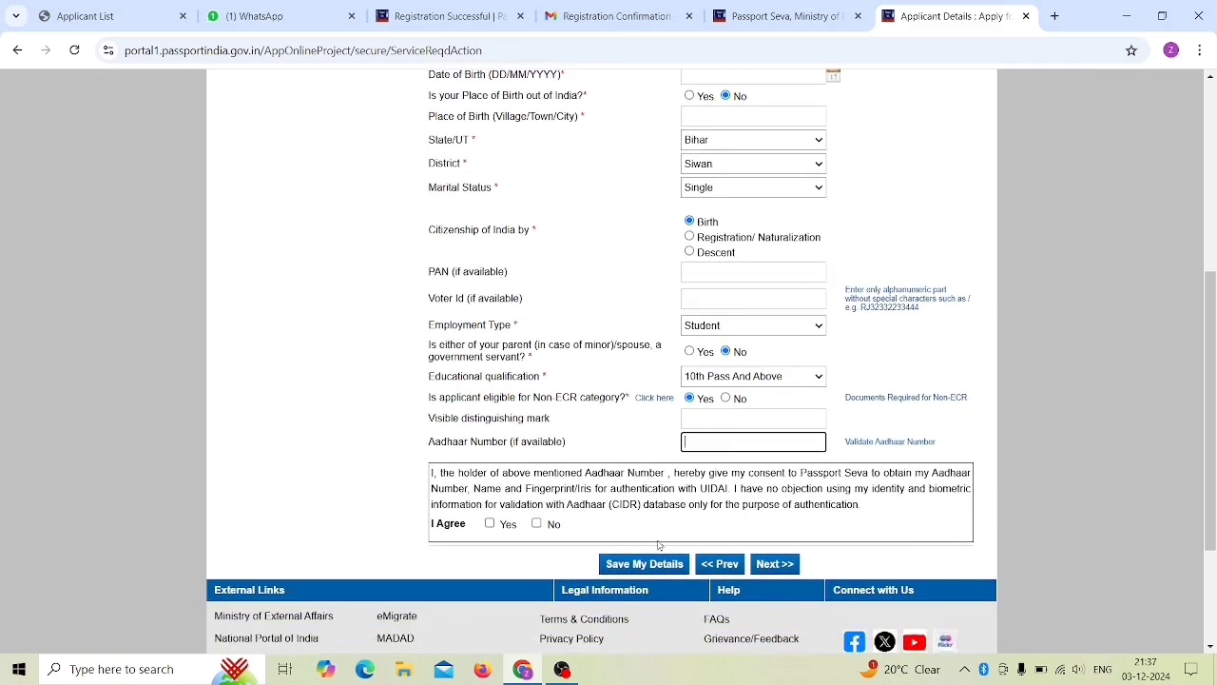
pyautogui.click(490, 524)
pyautogui.click(644, 564)
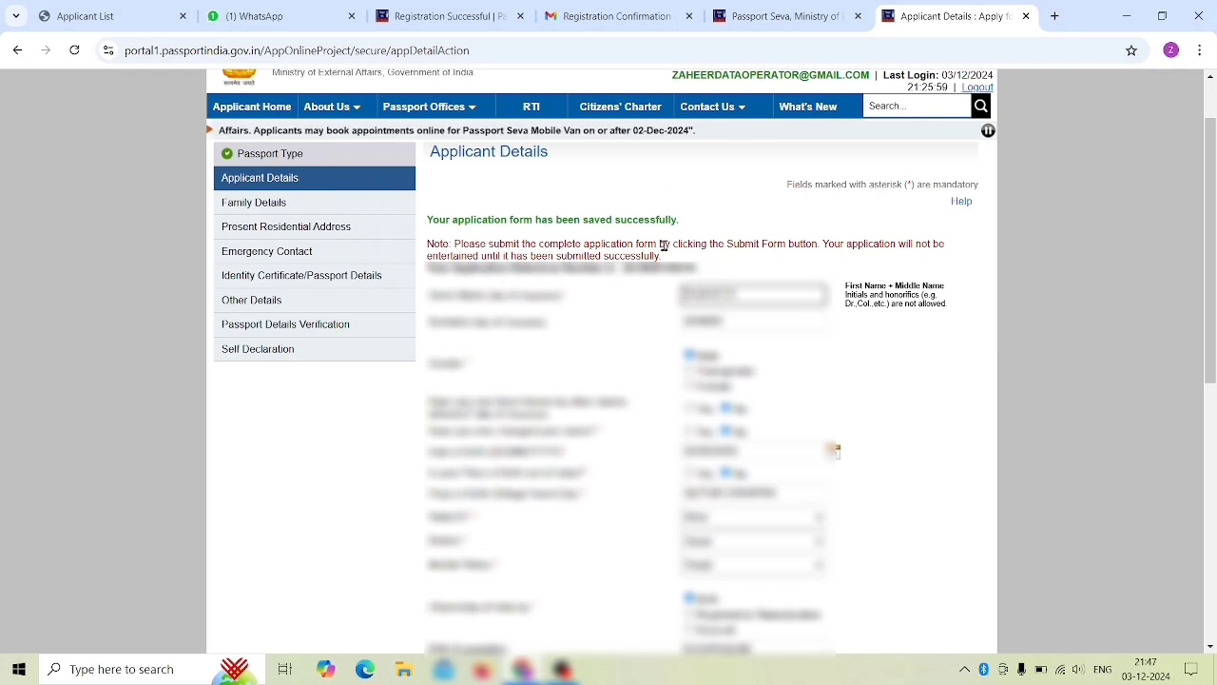
# Step: Agree to the Aadhaar authentication consent with Yes and continue to the Family Details section
pyautogui.scroll(-10, 533, 399)
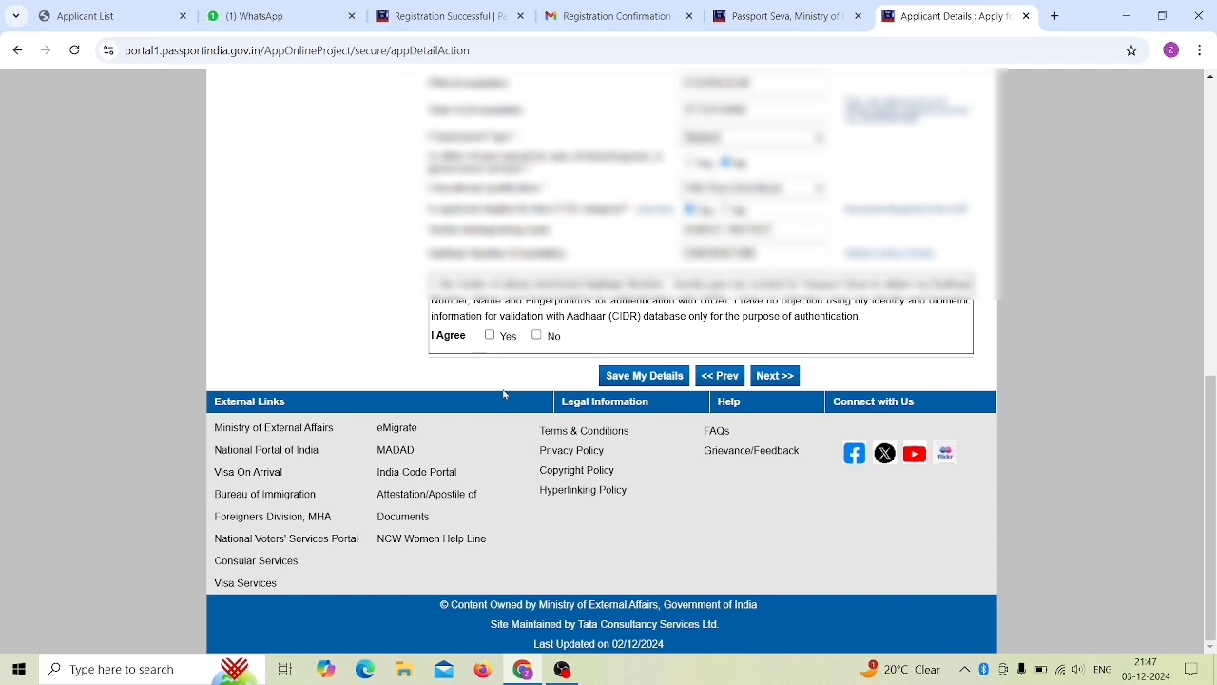
pyautogui.click(490, 337)
pyautogui.click(775, 377)
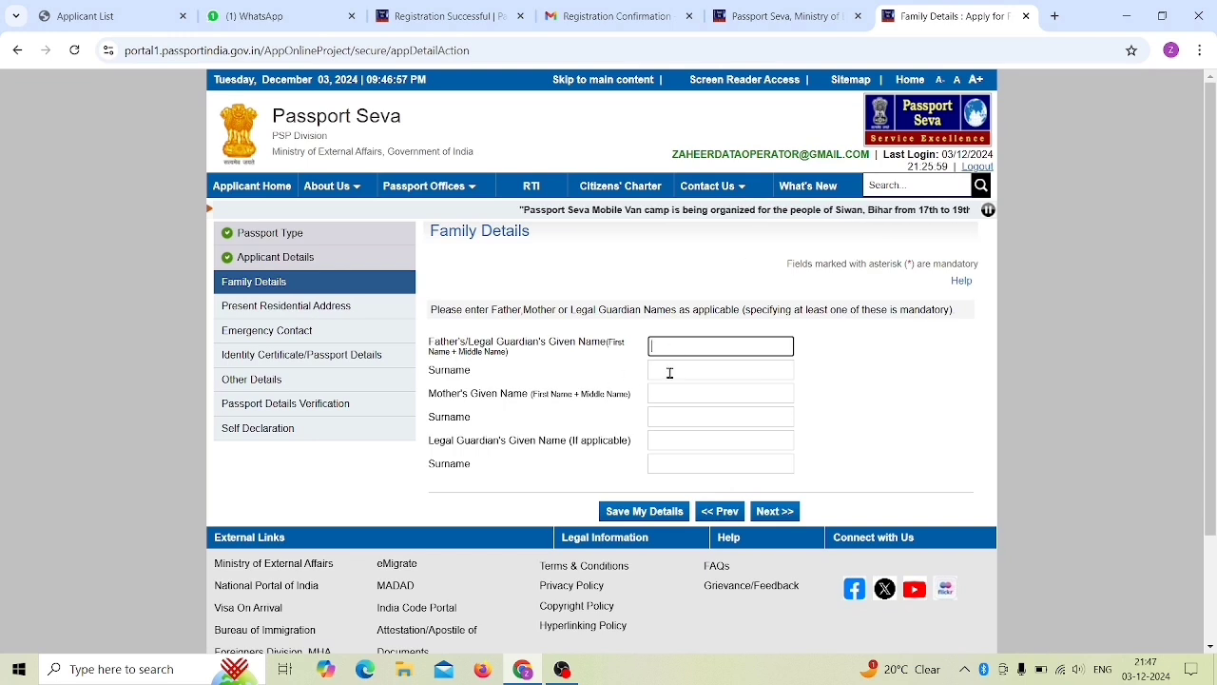
# Step: Go through the father's and mother's name fields in Family Details and continue to the Present Residential Address section
pyautogui.click(903, 388)
pyautogui.click(660, 397)
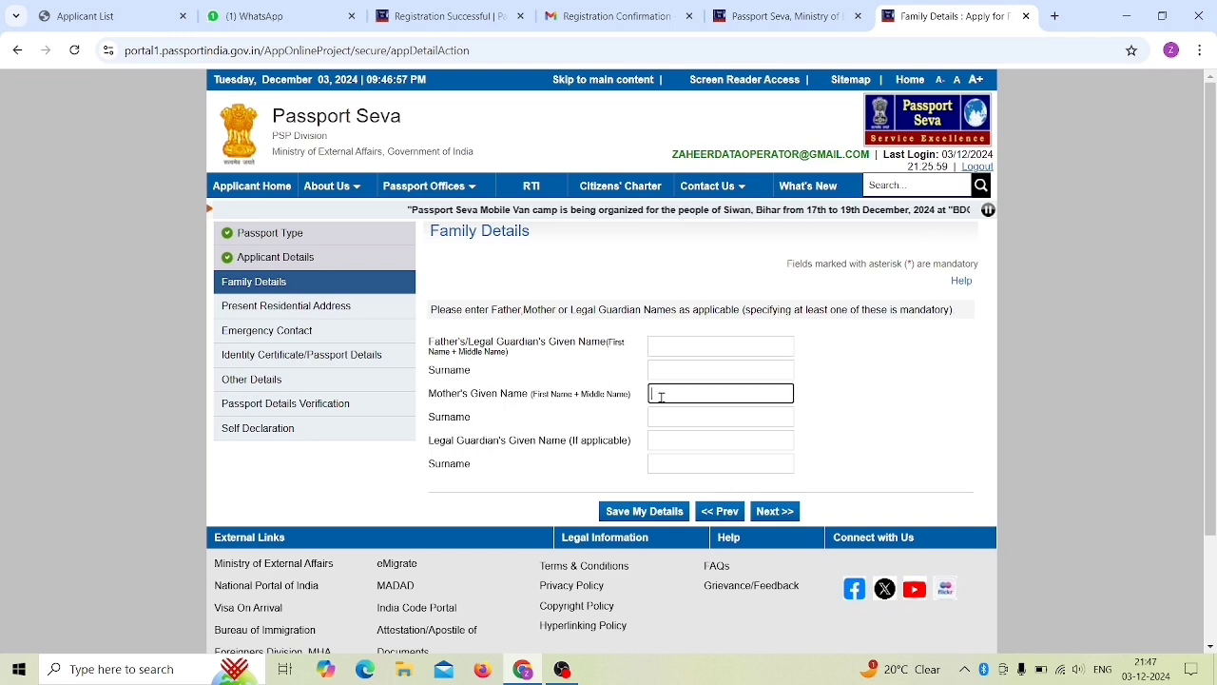
pyautogui.click(666, 405)
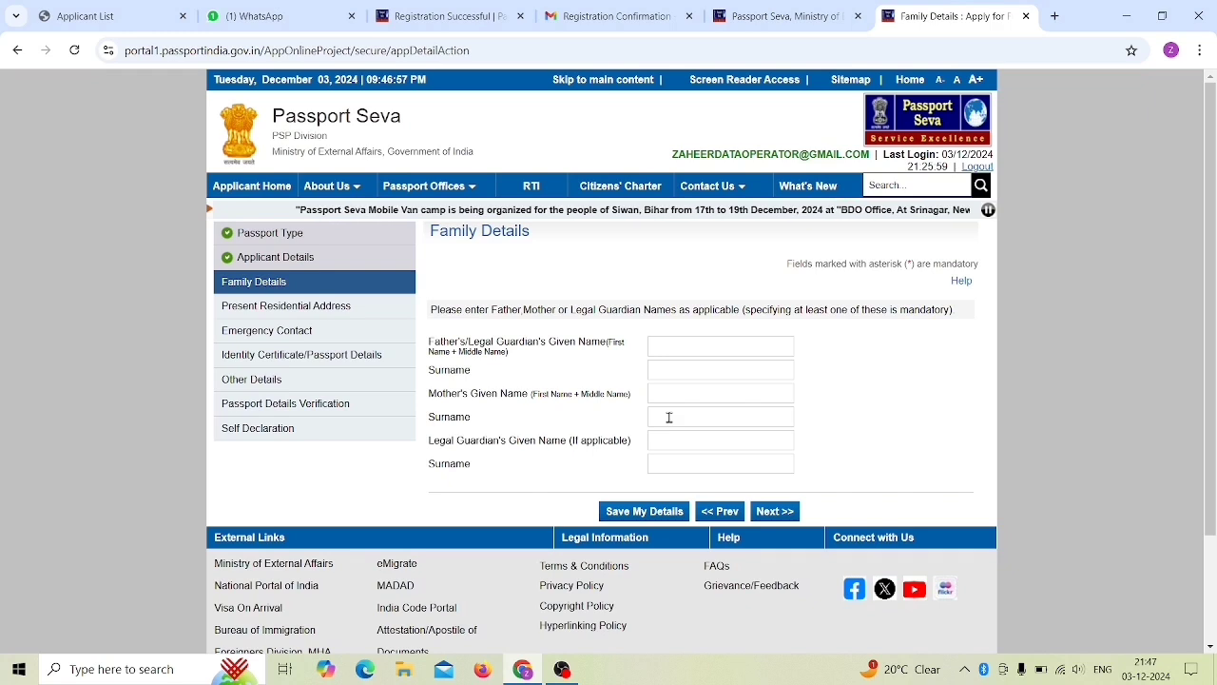
pyautogui.click(669, 415)
pyautogui.click(852, 419)
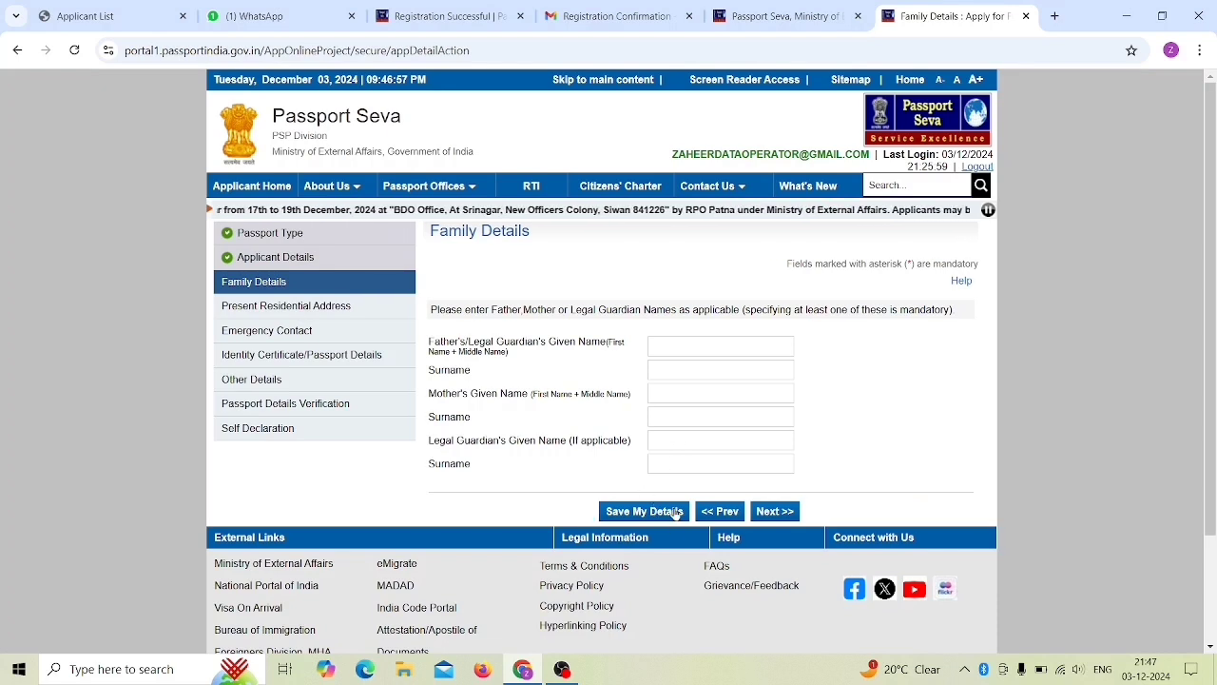
pyautogui.click(785, 514)
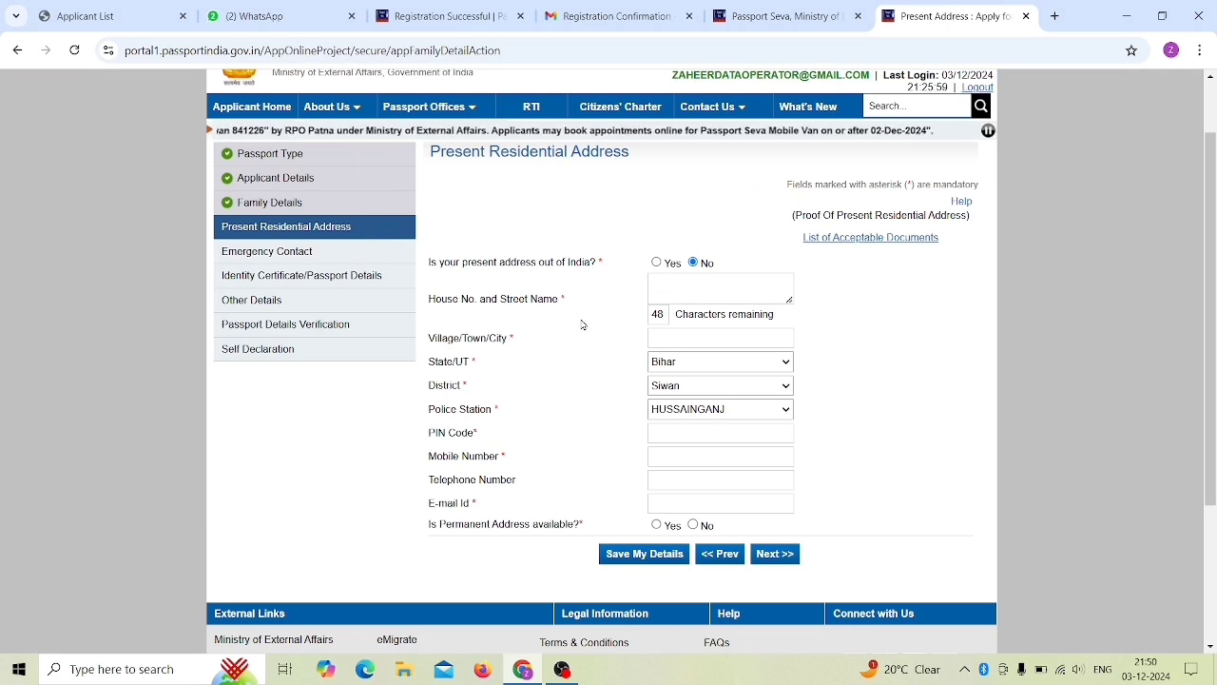
# Step: Go through the house and village fields of the present address and select HUSSAINGANJ as the police station
pyautogui.click(664, 290)
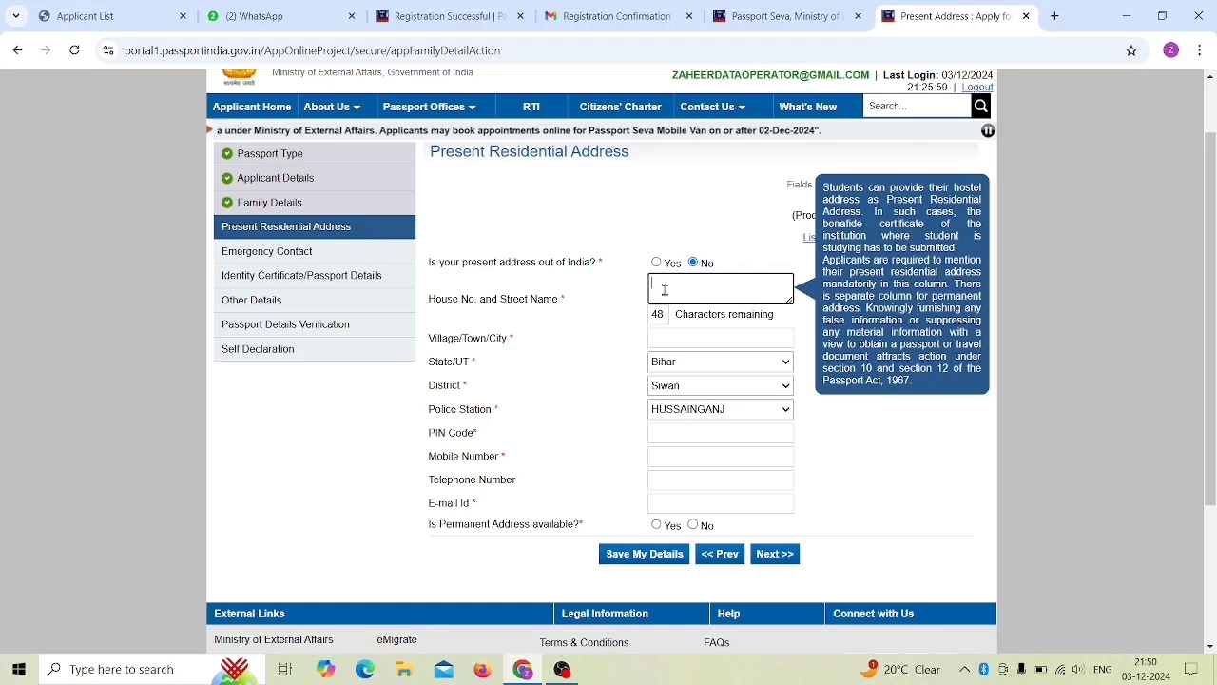
pyautogui.click(669, 335)
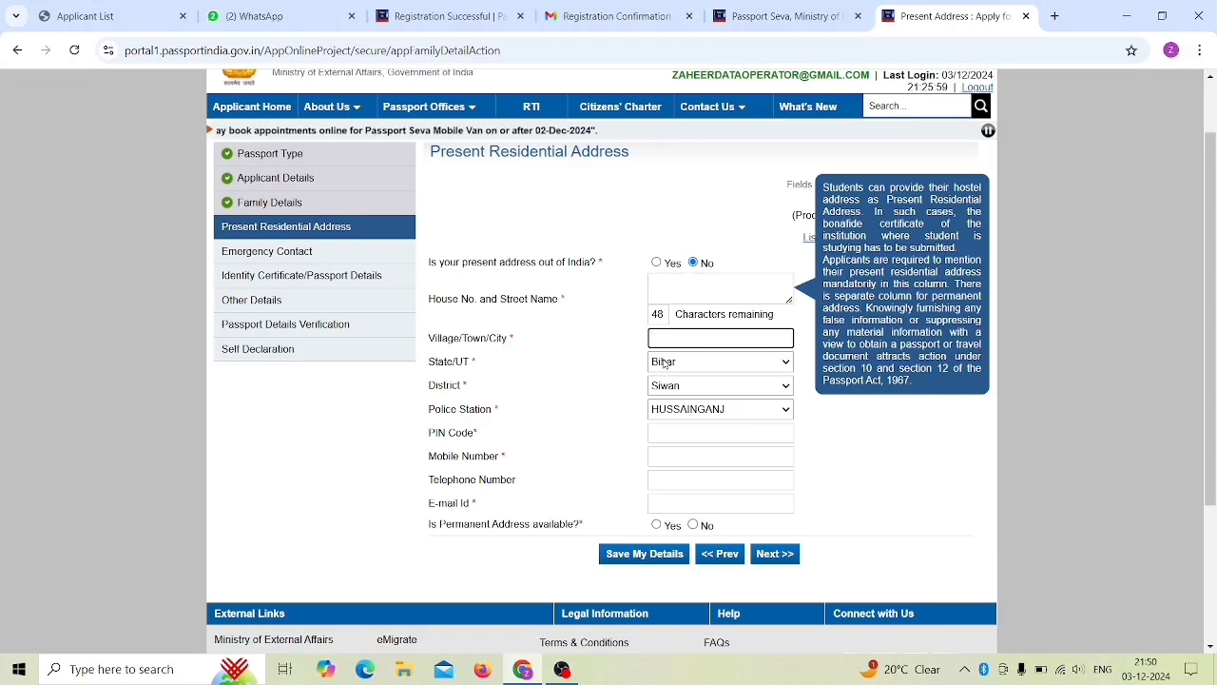
pyautogui.click(671, 411)
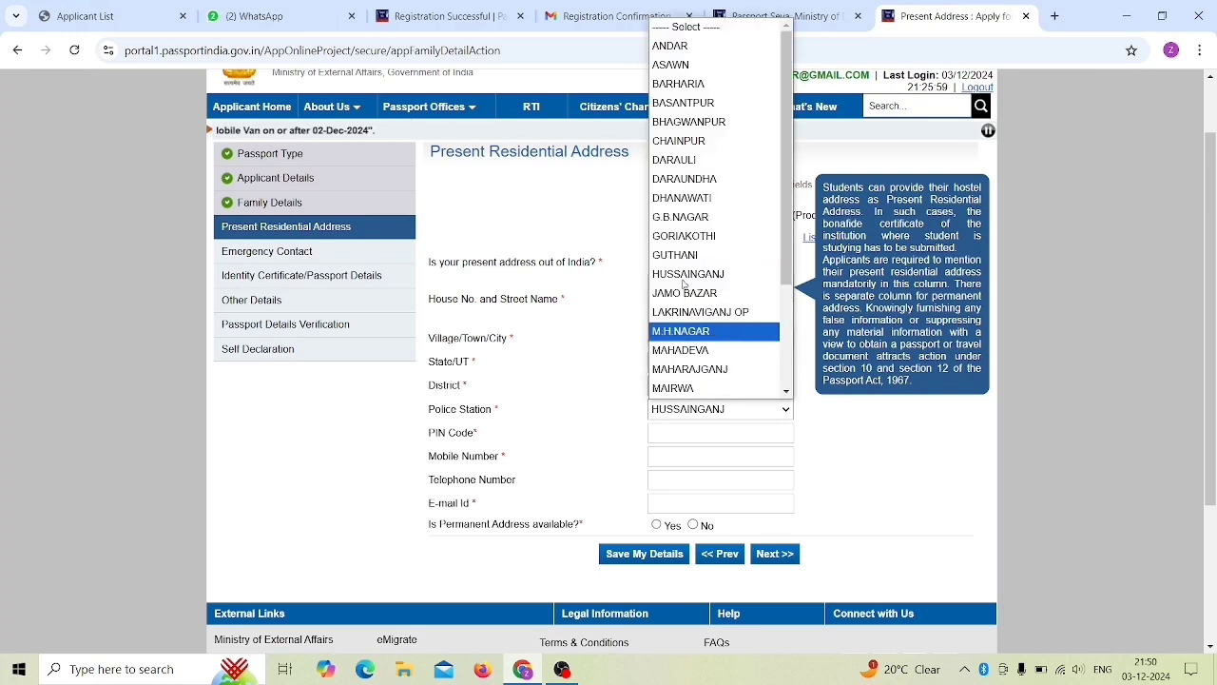
pyautogui.click(686, 275)
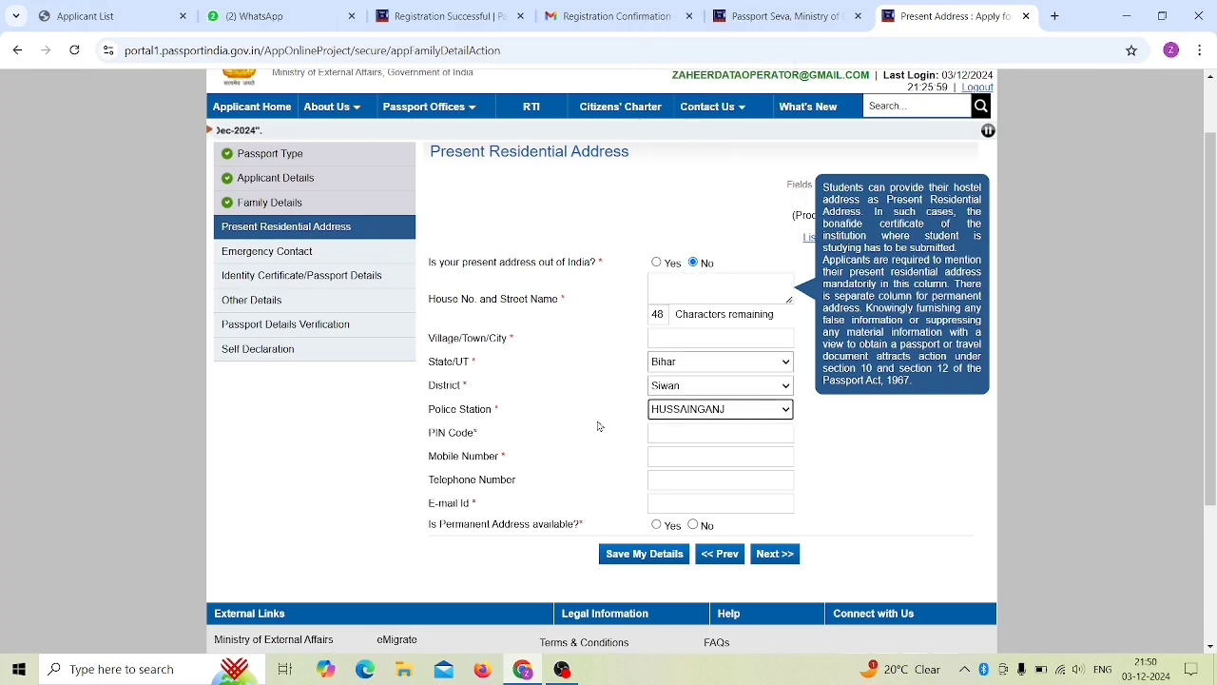
# Step: Go through the PIN code, mobile number, telephone number and e-mail fields of the present address
pyautogui.click(678, 431)
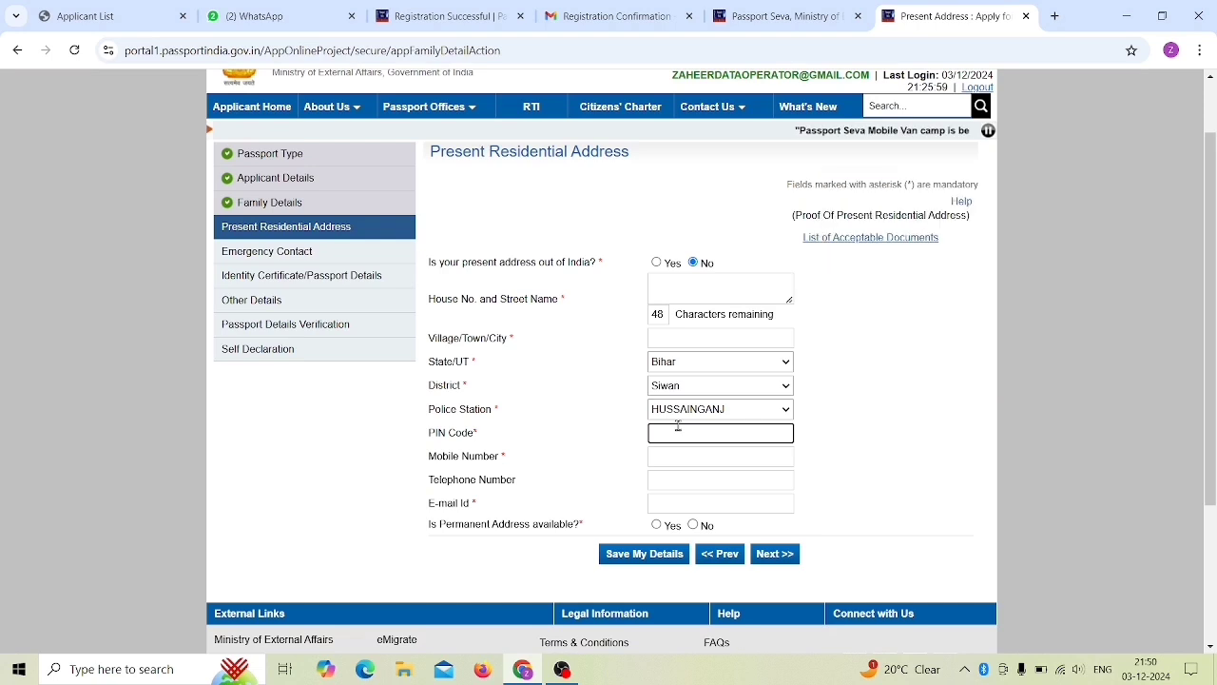
pyautogui.click(681, 456)
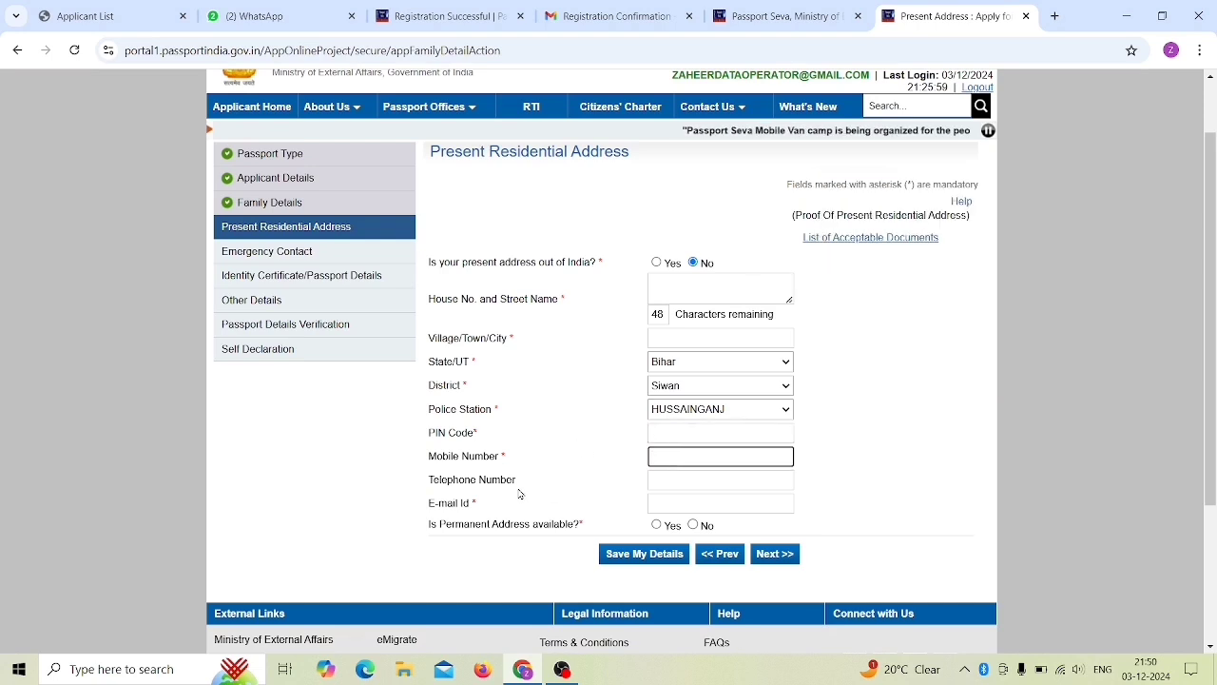
pyautogui.click(668, 481)
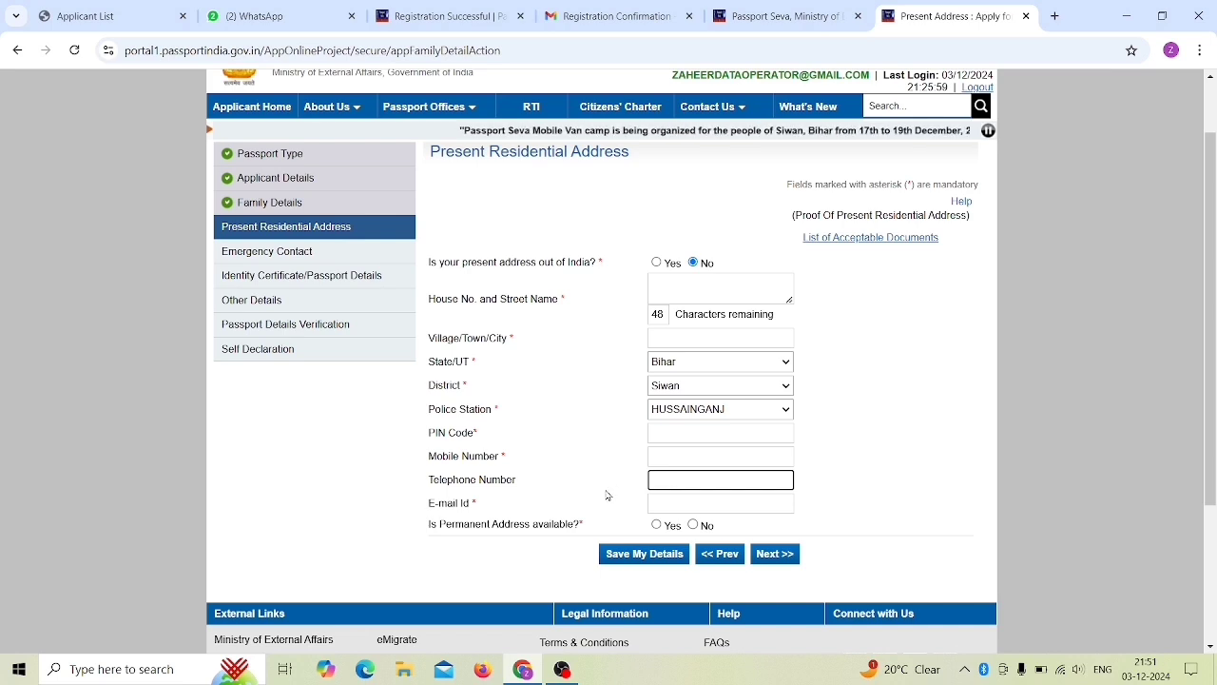
pyautogui.click(678, 499)
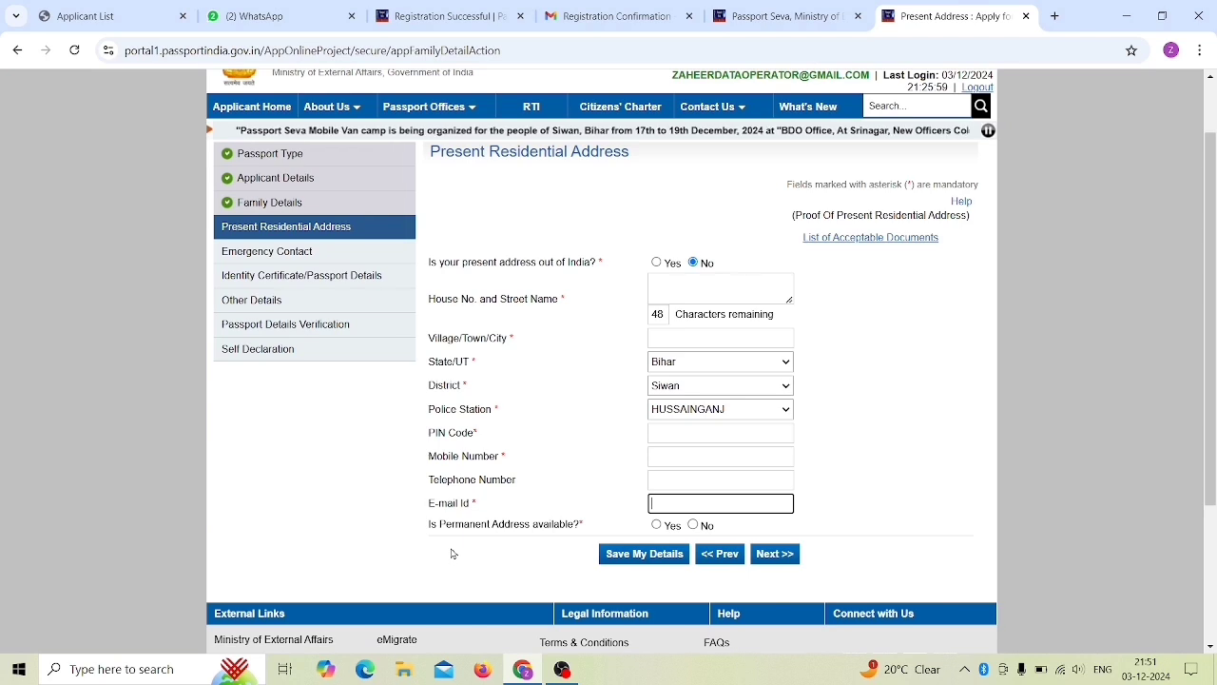
# Step: Mark the permanent address as available and the same as the present address, and continue to the next section
pyautogui.click(656, 525)
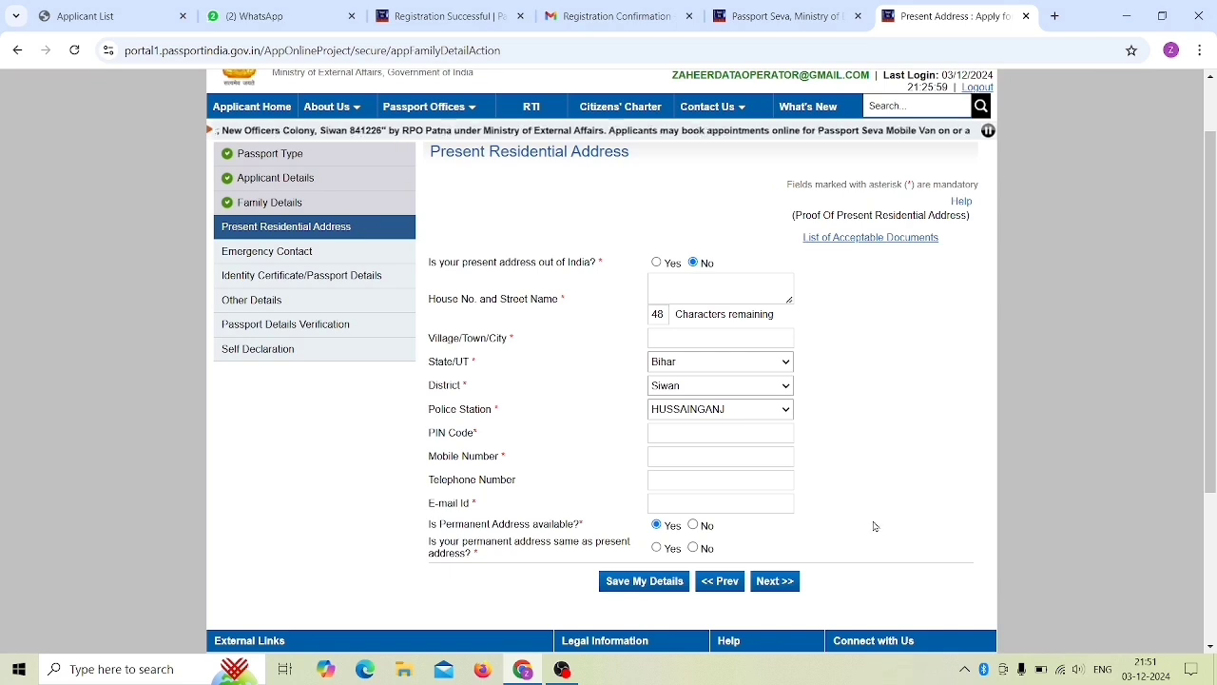
pyautogui.click(656, 549)
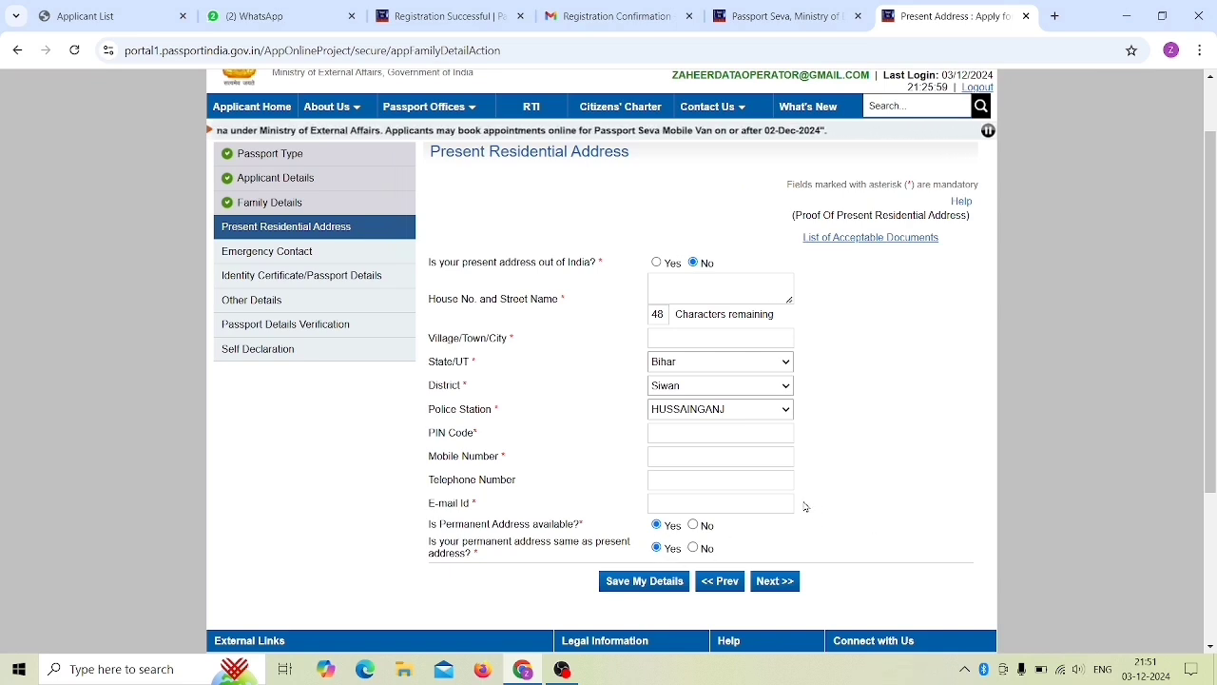
pyautogui.click(694, 549)
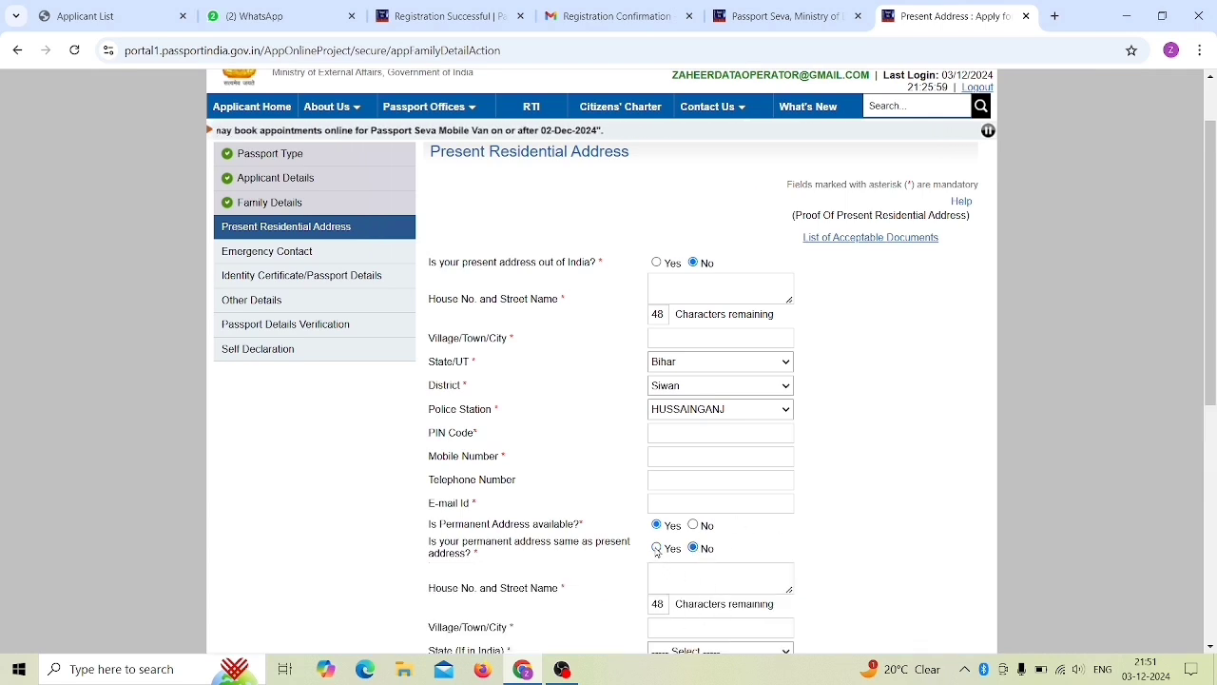
pyautogui.click(656, 549)
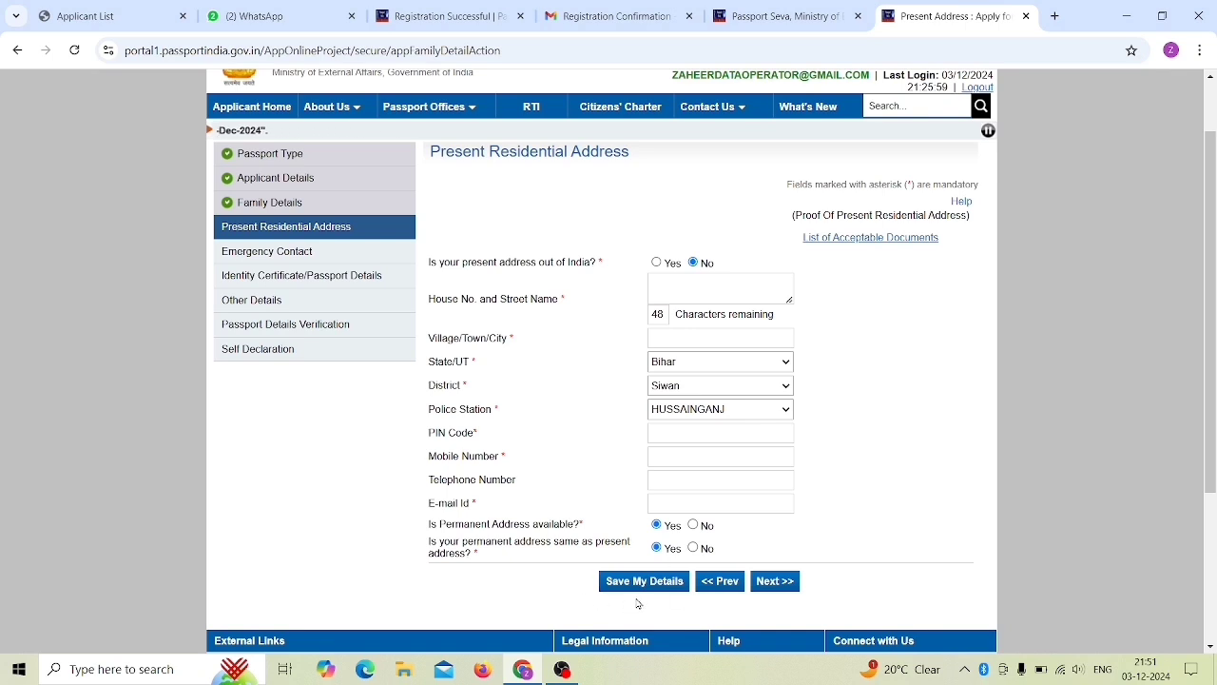
pyautogui.click(799, 580)
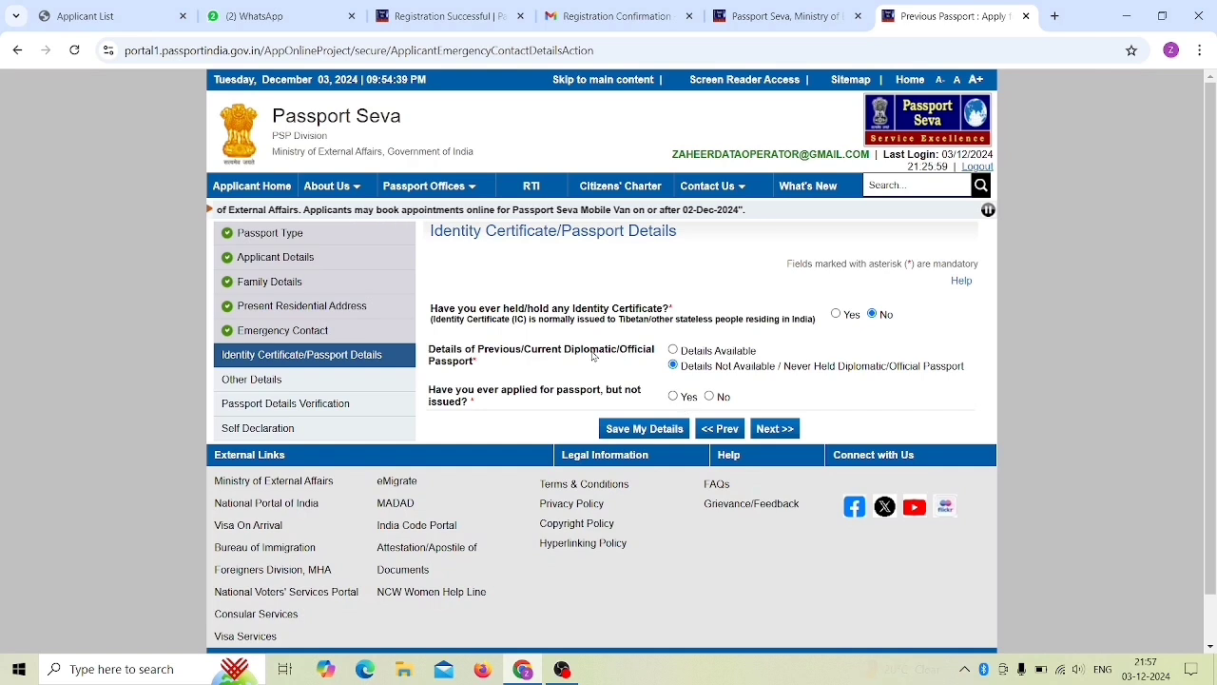
# Step: Answer No to having applied for a passport that was not issued, and continue to Other Details
pyautogui.click(674, 397)
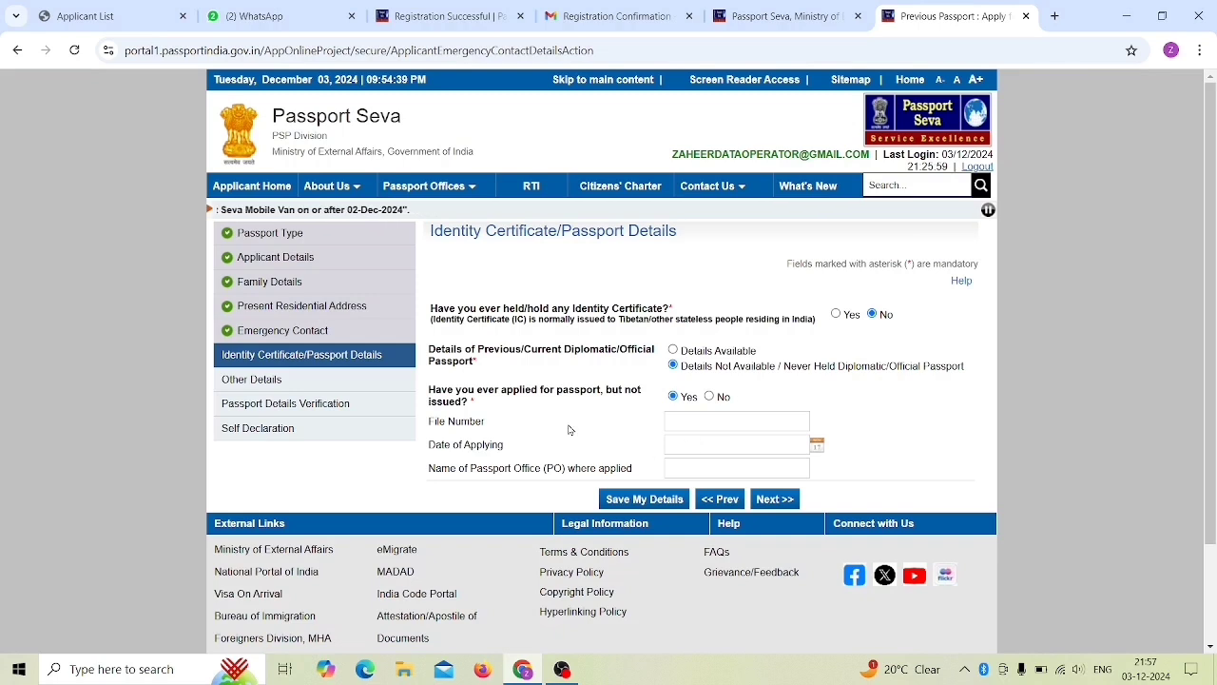
pyautogui.click(708, 398)
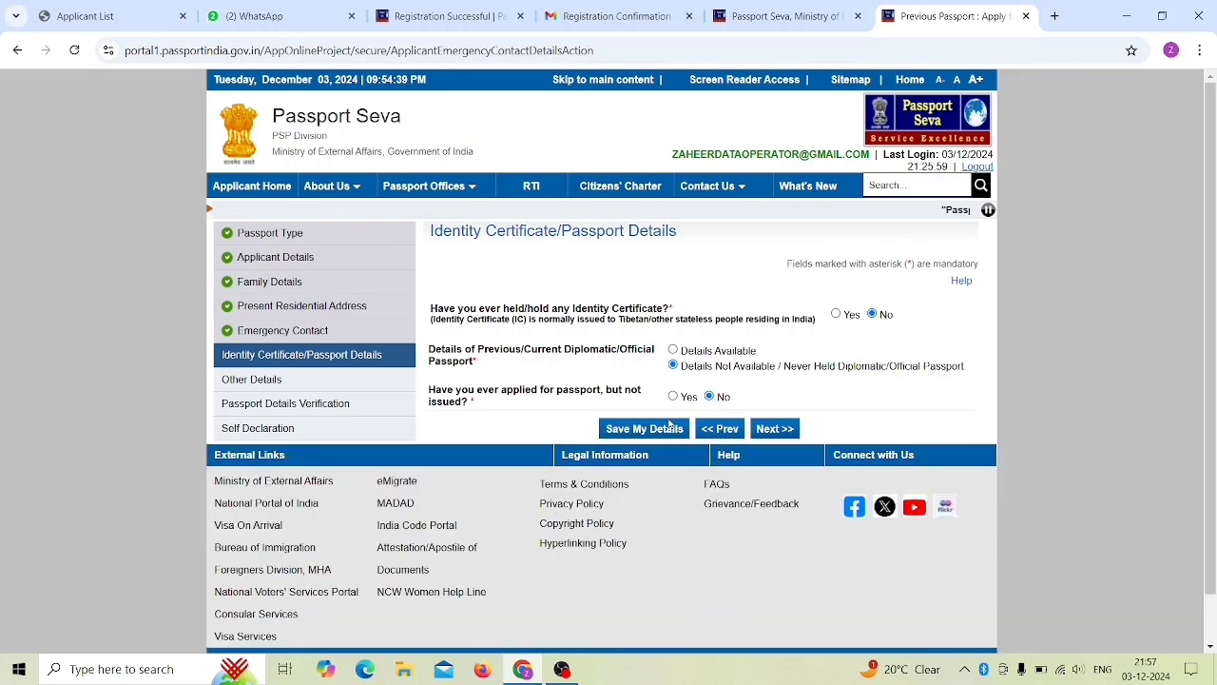
pyautogui.click(780, 430)
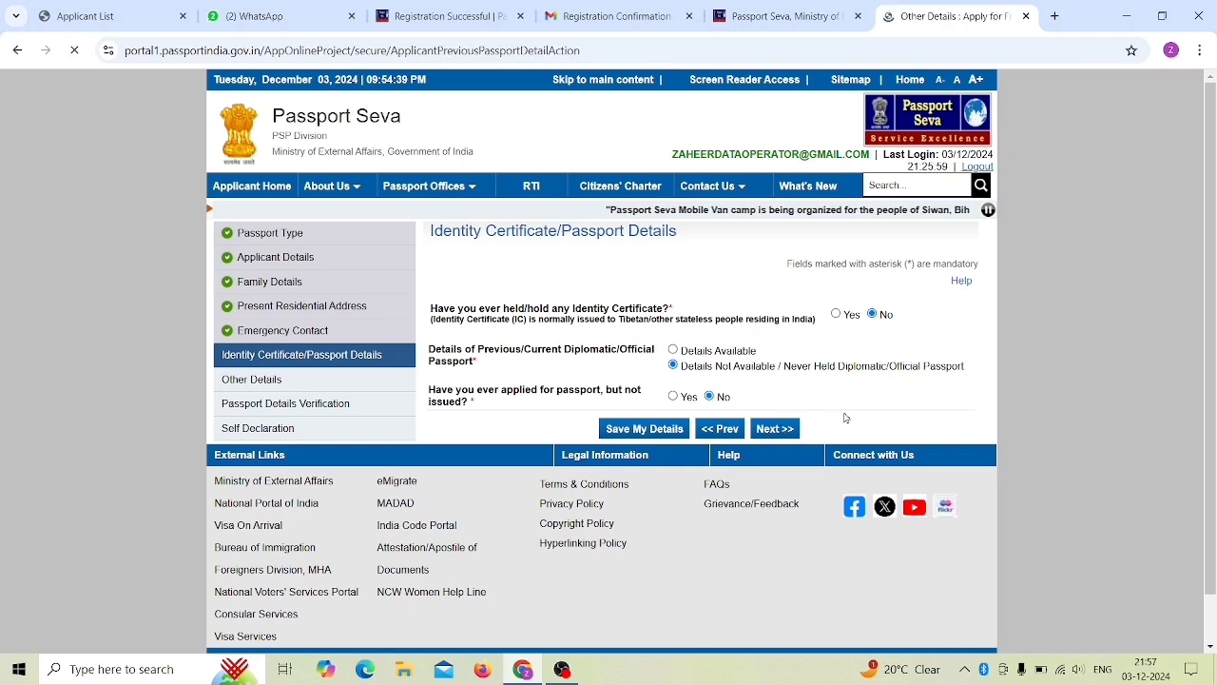
# Step: Answer No to all four questions about criminal proceedings, warrants and departure orders pending against the applicant
pyautogui.scroll(-2, 748, 401)
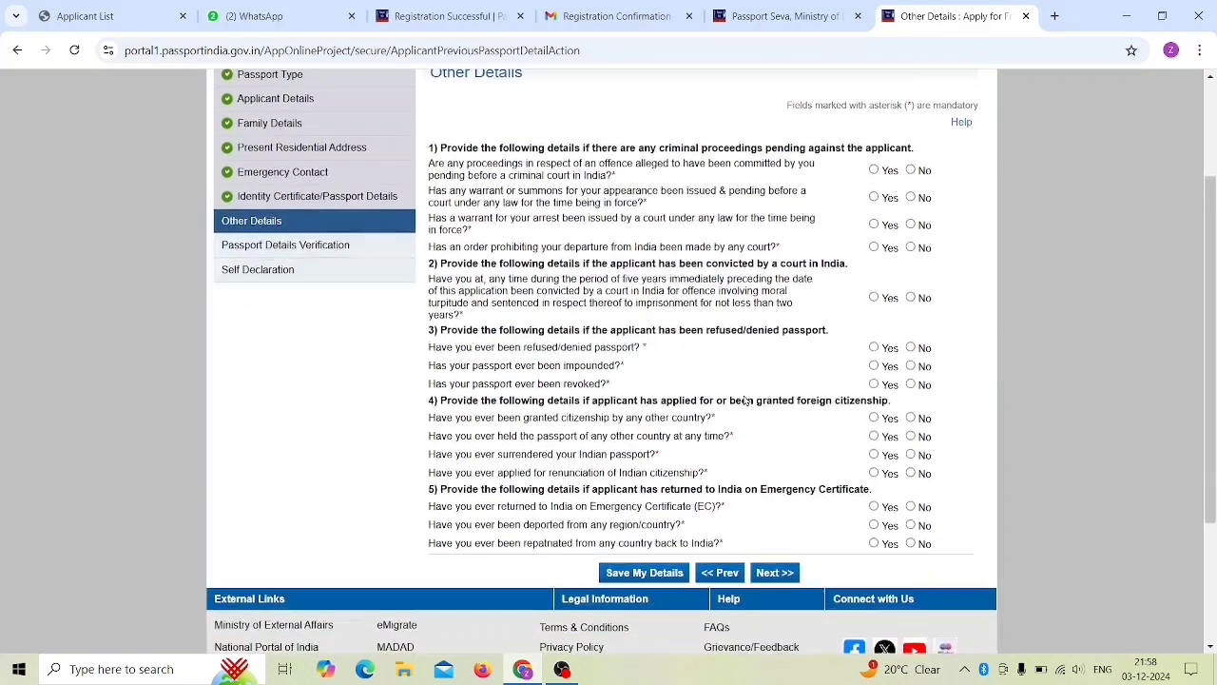
pyautogui.scroll(1, 752, 451)
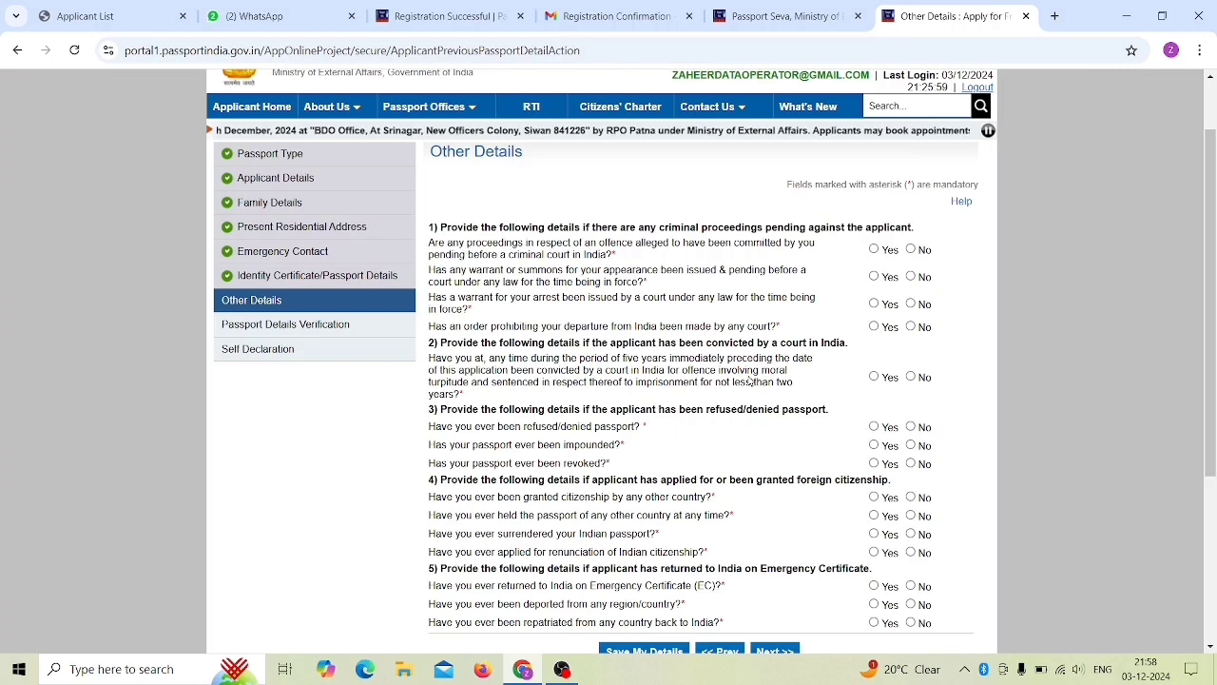
pyautogui.click(911, 249)
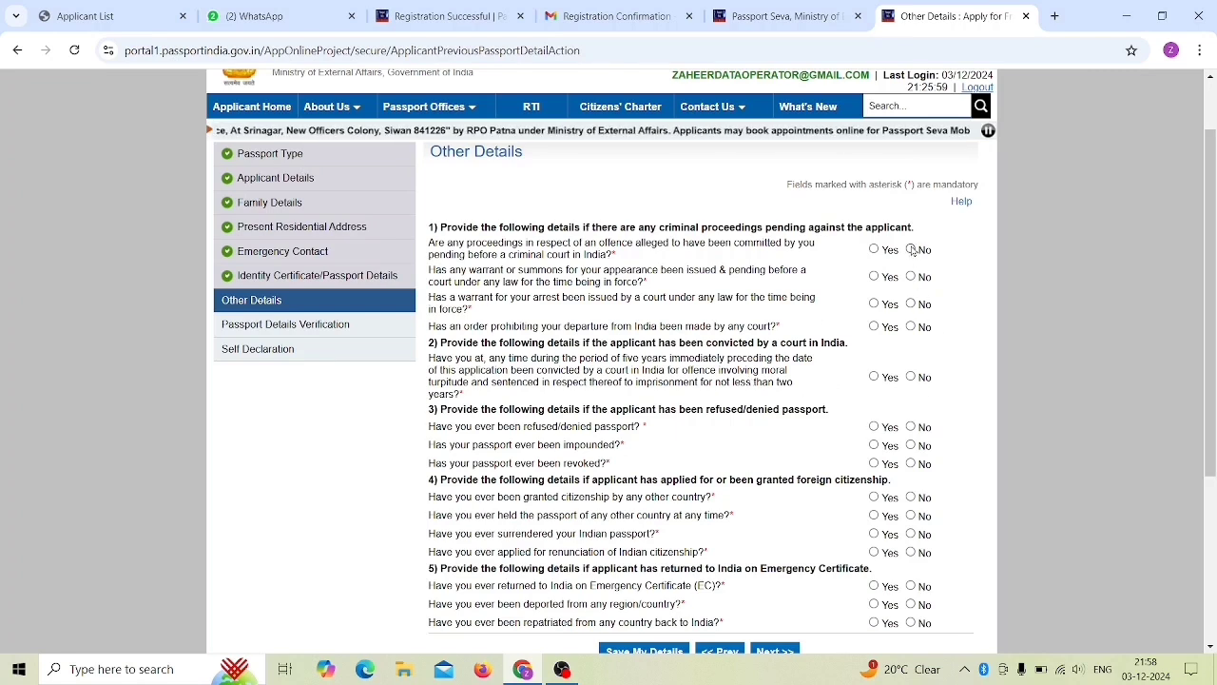
pyautogui.click(911, 303)
pyautogui.click(911, 326)
# Step: Answer No to the court conviction question and to the refused, impounded and revoked passport questions
pyautogui.scroll(-1, 951, 328)
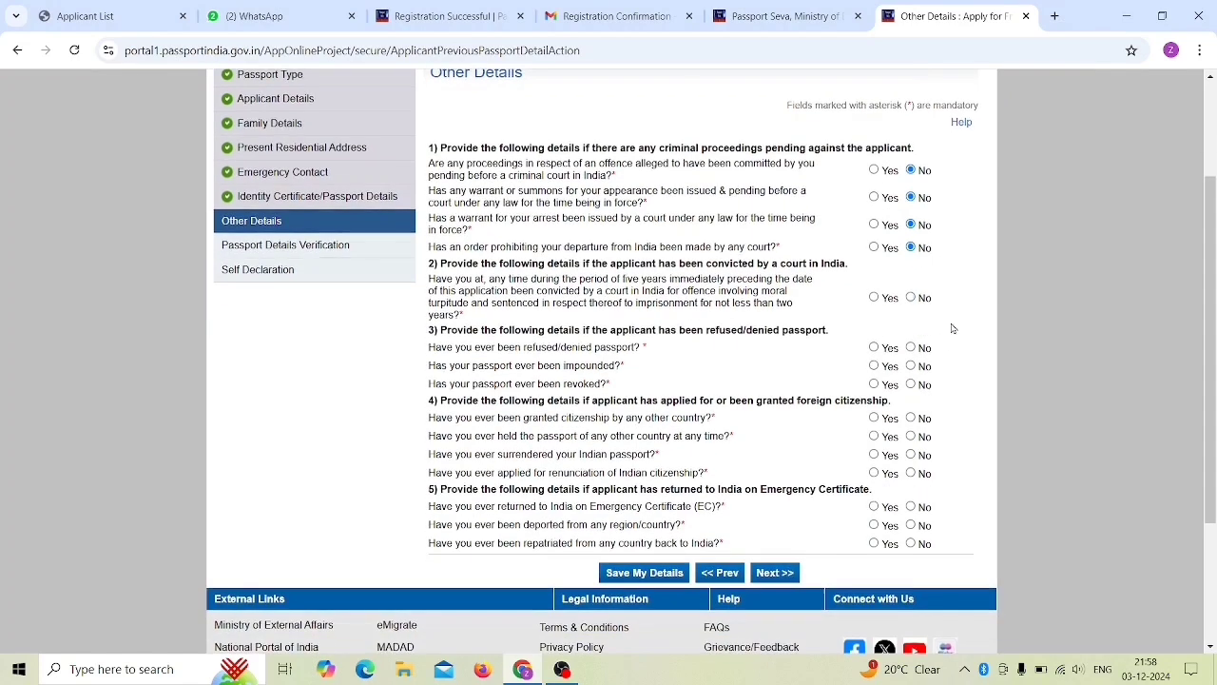
pyautogui.click(911, 297)
pyautogui.click(911, 365)
pyautogui.click(911, 383)
# Step: Answer No to all questions about foreign citizenship and about returning to India on an Emergency Certificate, deportation or repatriation
pyautogui.click(911, 417)
pyautogui.click(911, 435)
pyautogui.click(911, 454)
pyautogui.click(911, 473)
pyautogui.click(911, 507)
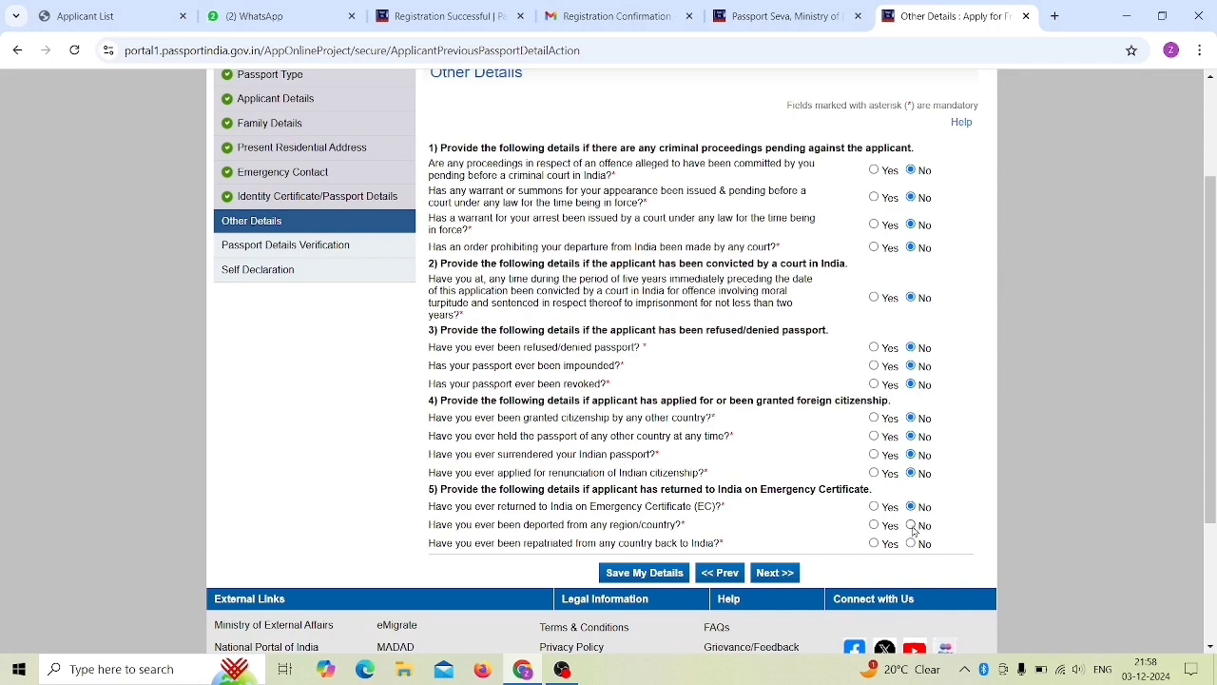
pyautogui.click(911, 543)
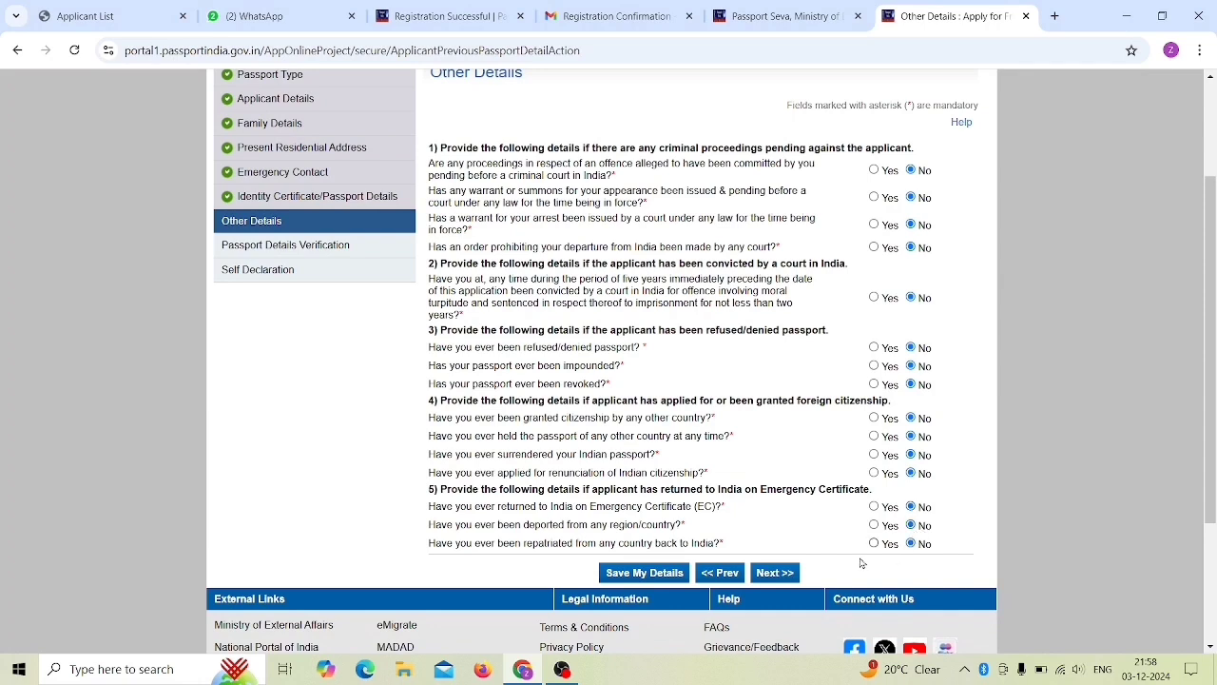
# Step: Save the other details and continue through the passport details verification to the Self Declaration
pyautogui.click(630, 576)
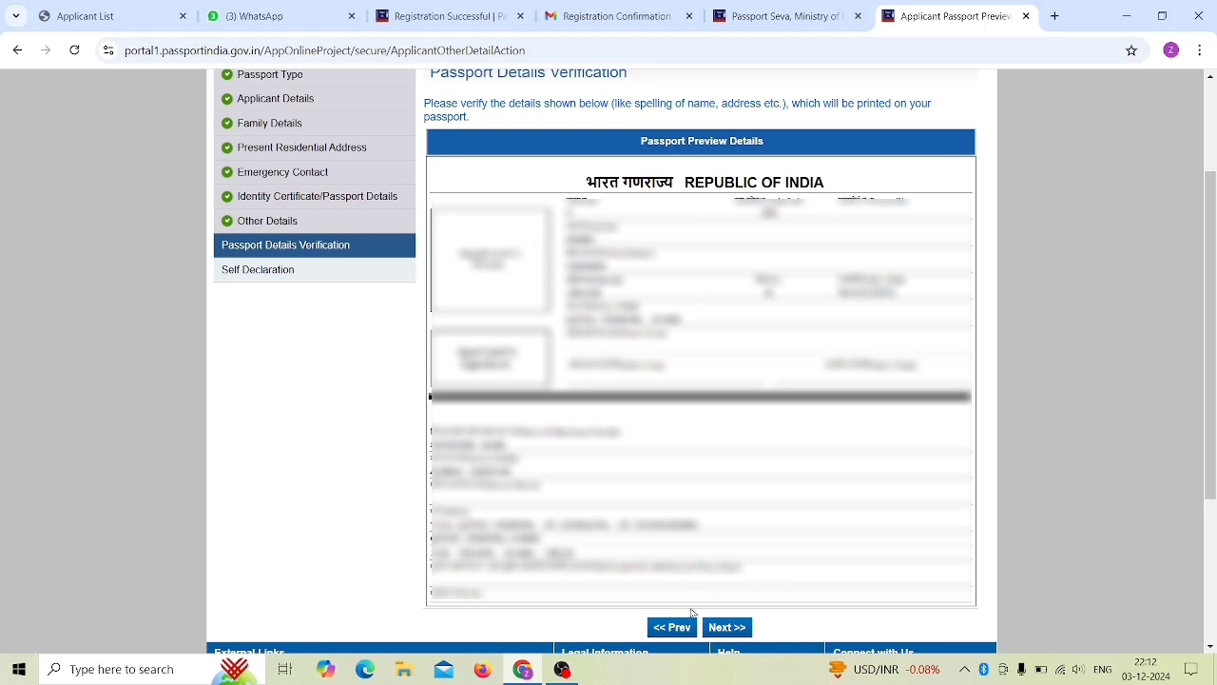
pyautogui.click(730, 628)
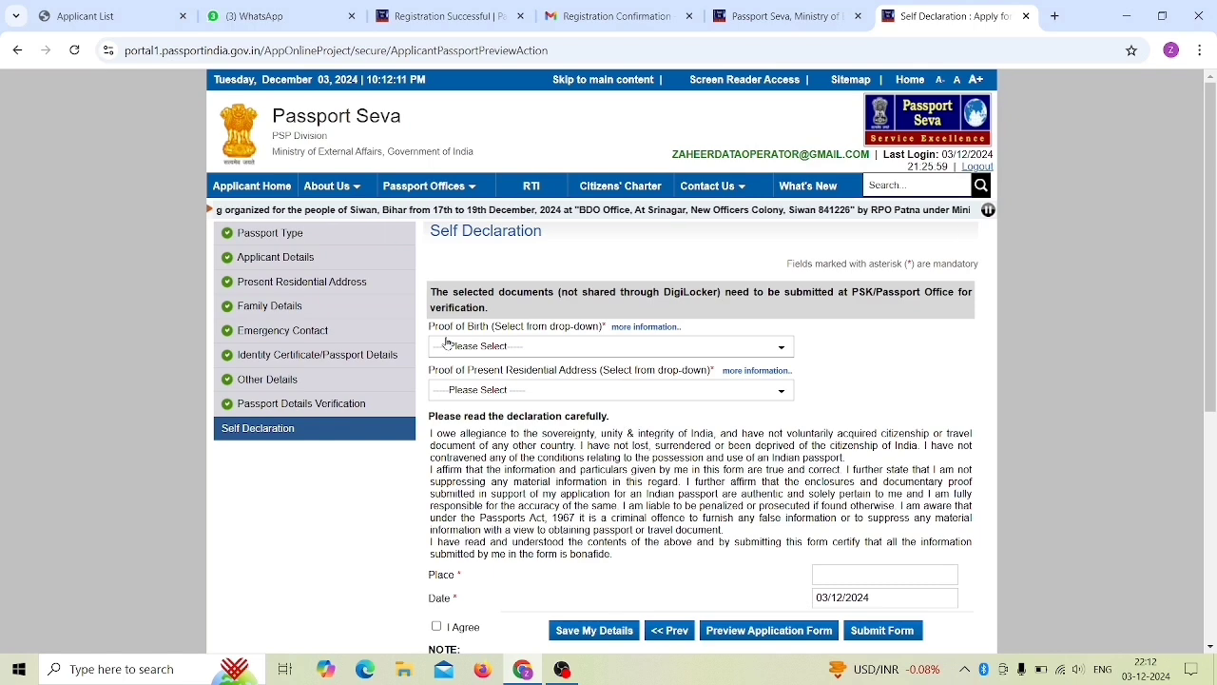
# Step: Set the proof of birth to PAN Card issued by the Income Tax Department and give consent for DigiLocker access
pyautogui.click(517, 348)
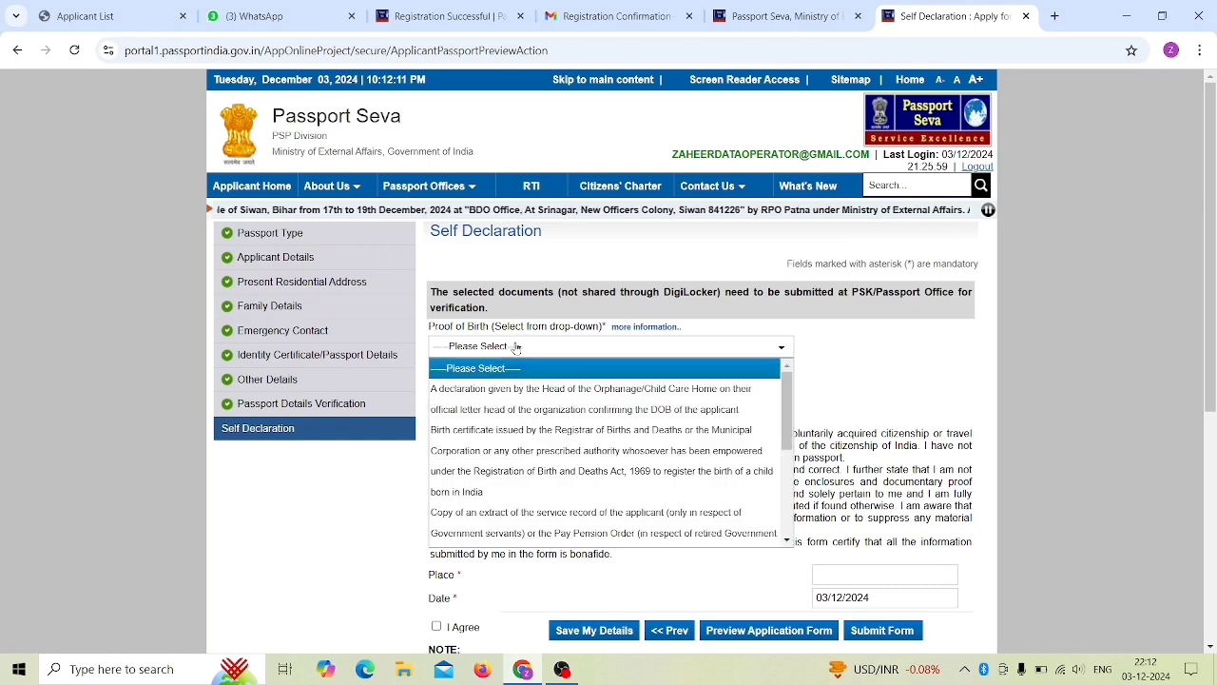
pyautogui.scroll(-5, 524, 394)
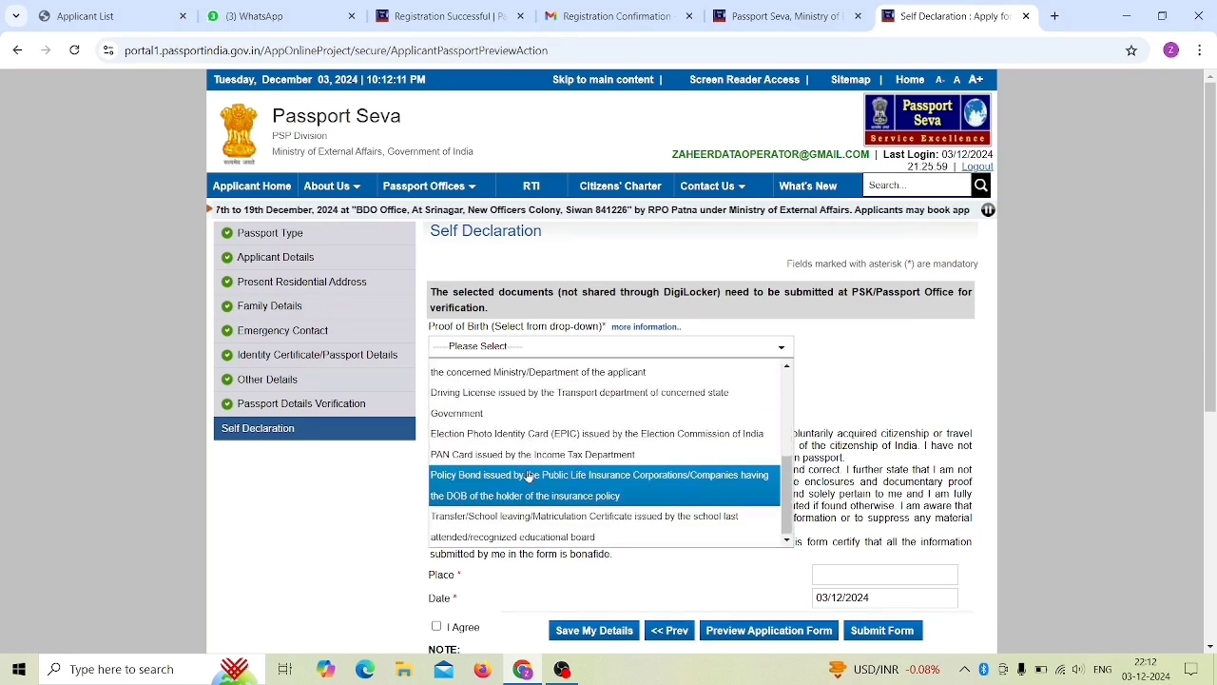
pyautogui.scroll(-1, 529, 480)
pyautogui.scroll(-1, 530, 480)
pyautogui.scroll(1, 530, 479)
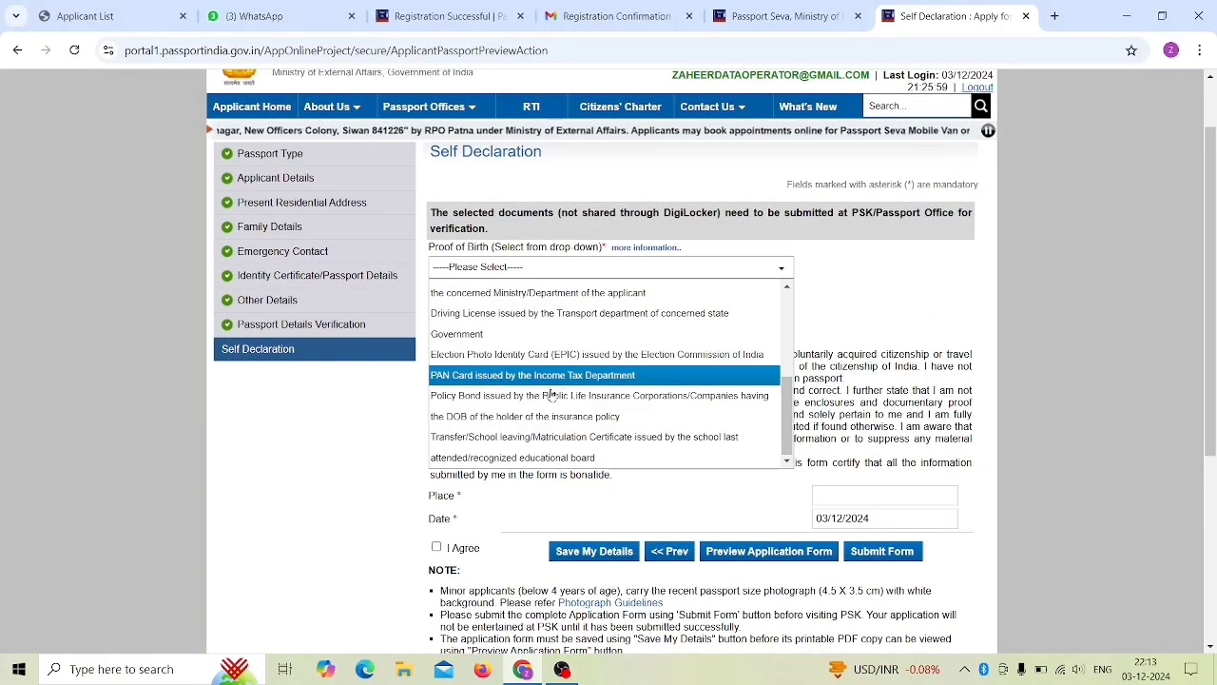
pyautogui.scroll(3, 549, 398)
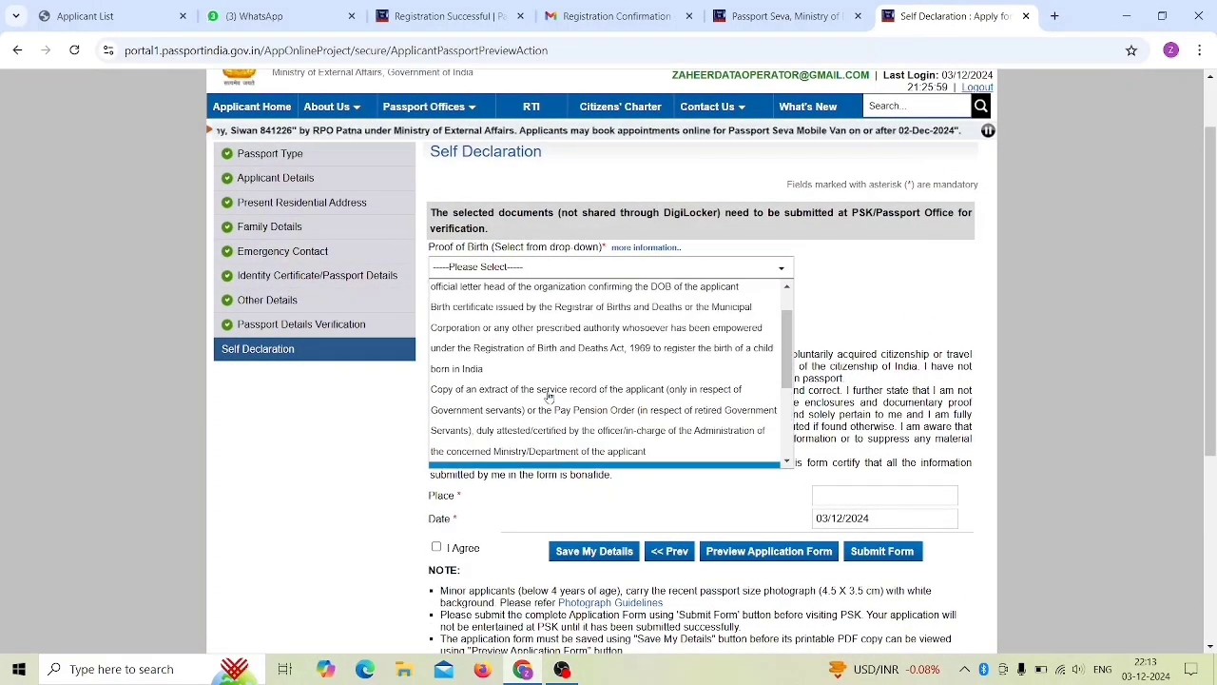
pyautogui.scroll(-3, 542, 352)
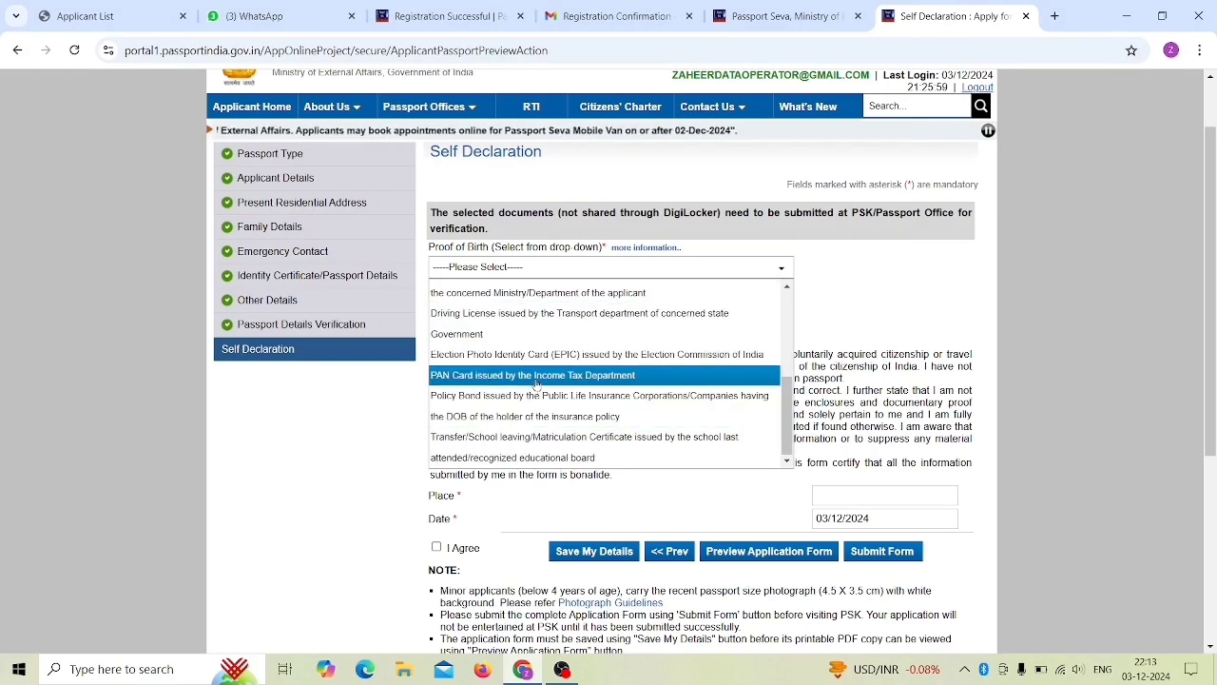
pyautogui.click(603, 380)
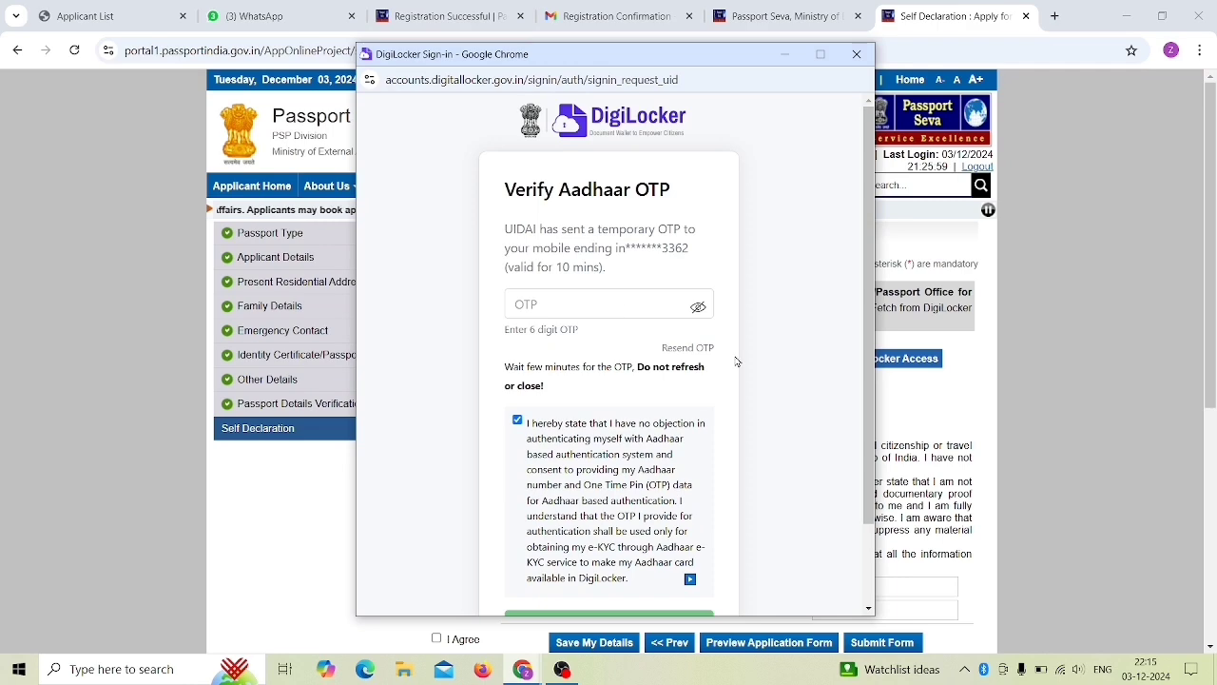
pyautogui.scroll(-1, 689, 402)
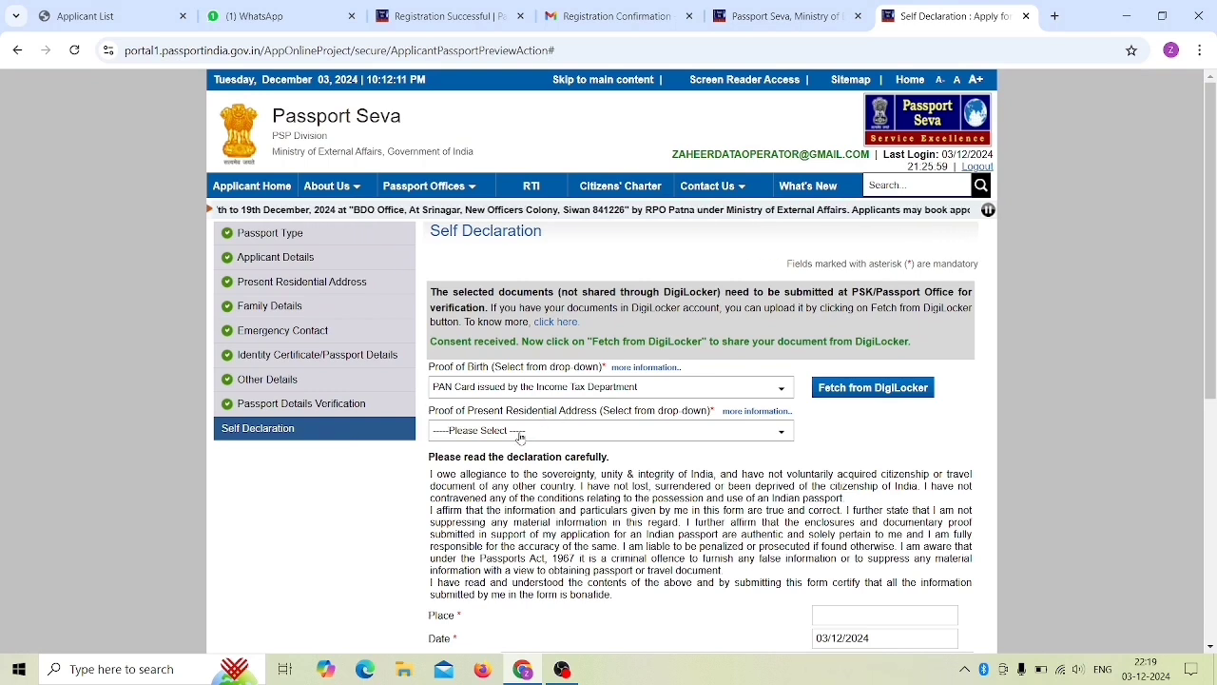
# Step: Set the proof of present residential address to Aadhaar Card (Address Proof)
pyautogui.click(504, 433)
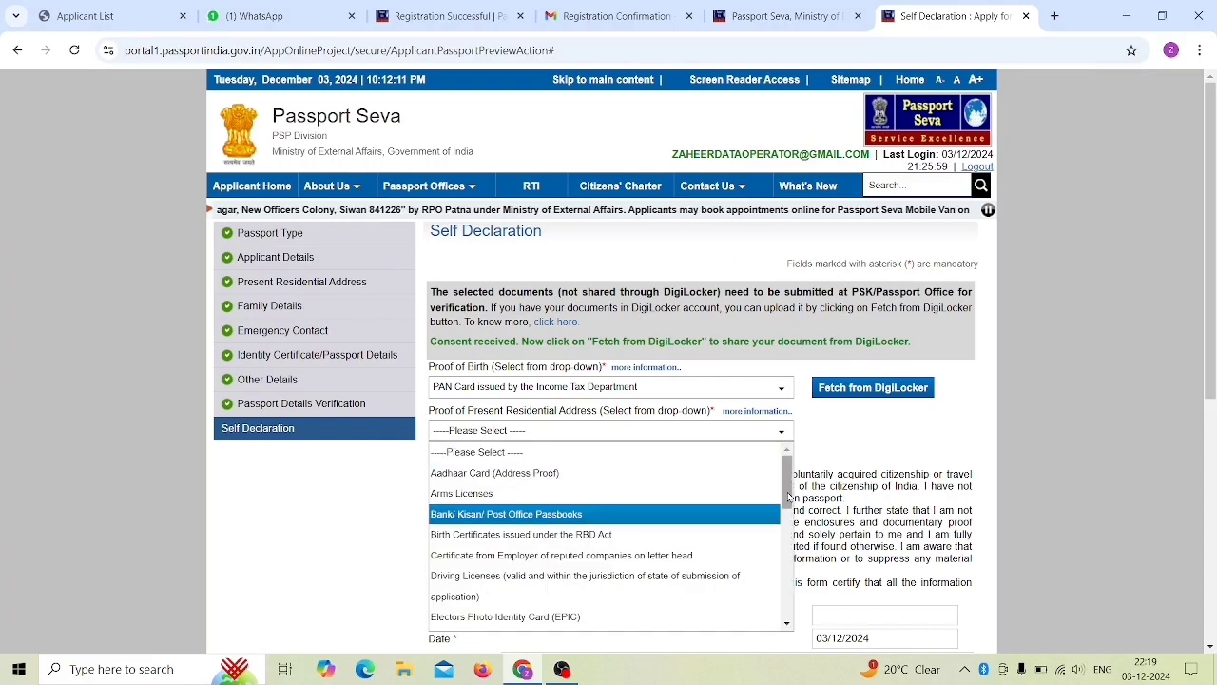
pyautogui.scroll(-2, 785, 525)
pyautogui.moveTo(785, 534); pyautogui.dragTo(787, 480)
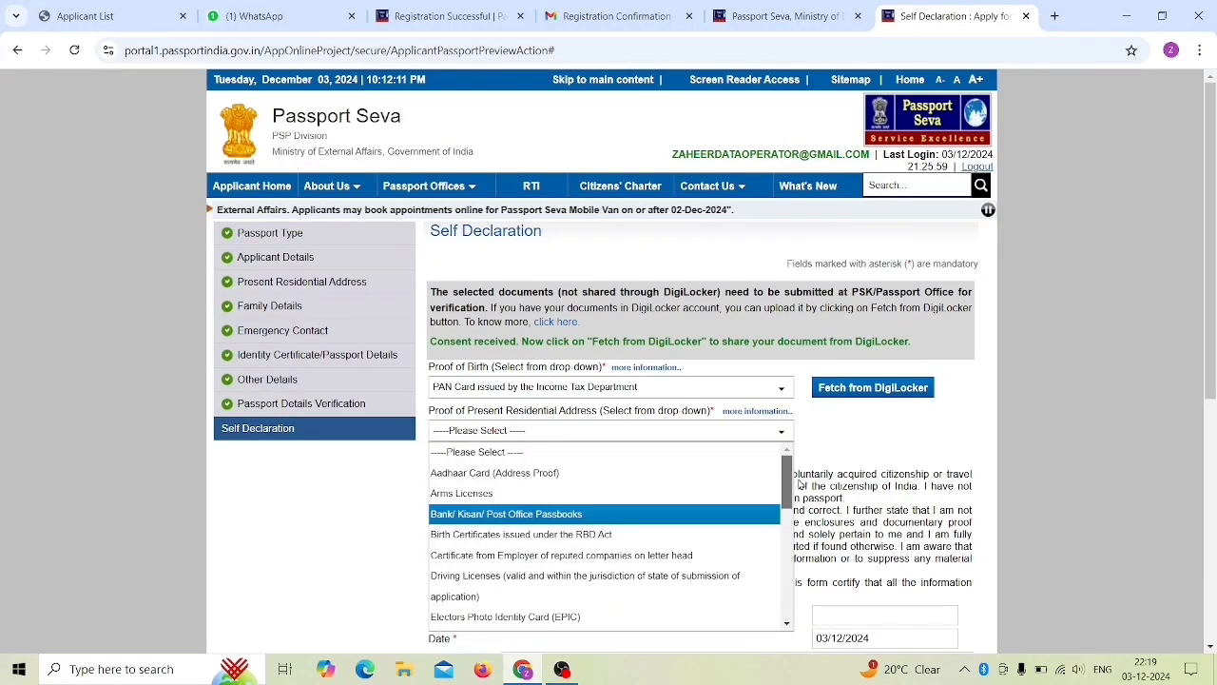
pyautogui.doubleClick(548, 476)
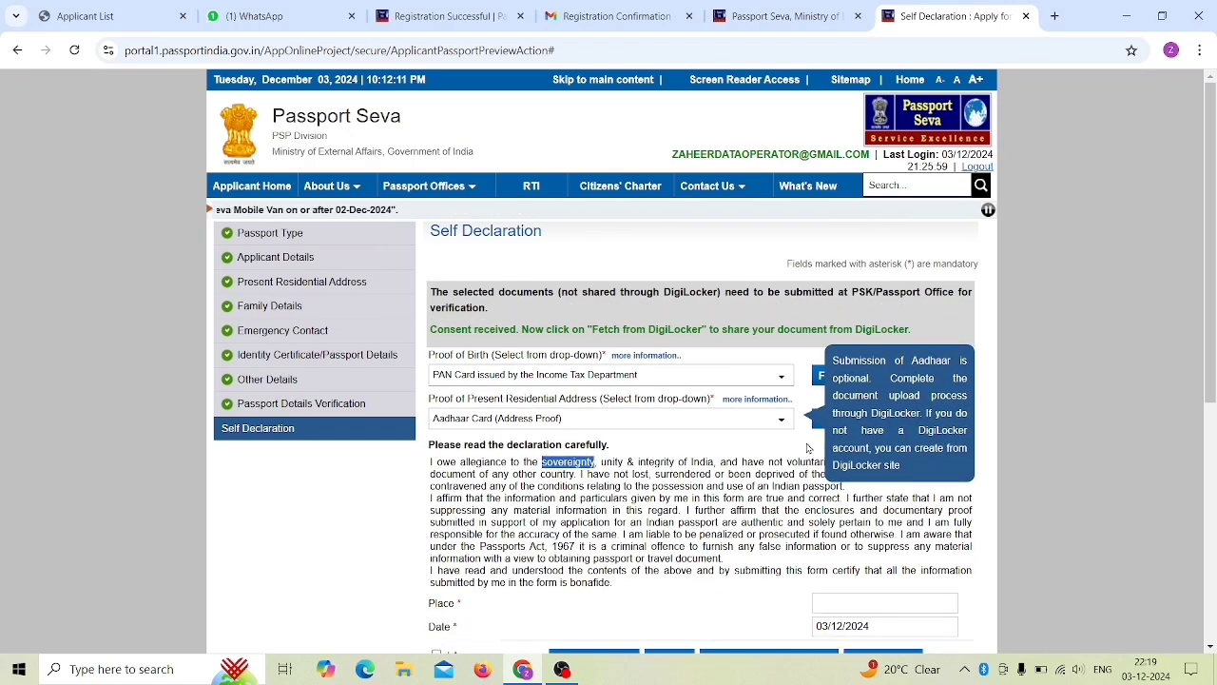
pyautogui.click(807, 446)
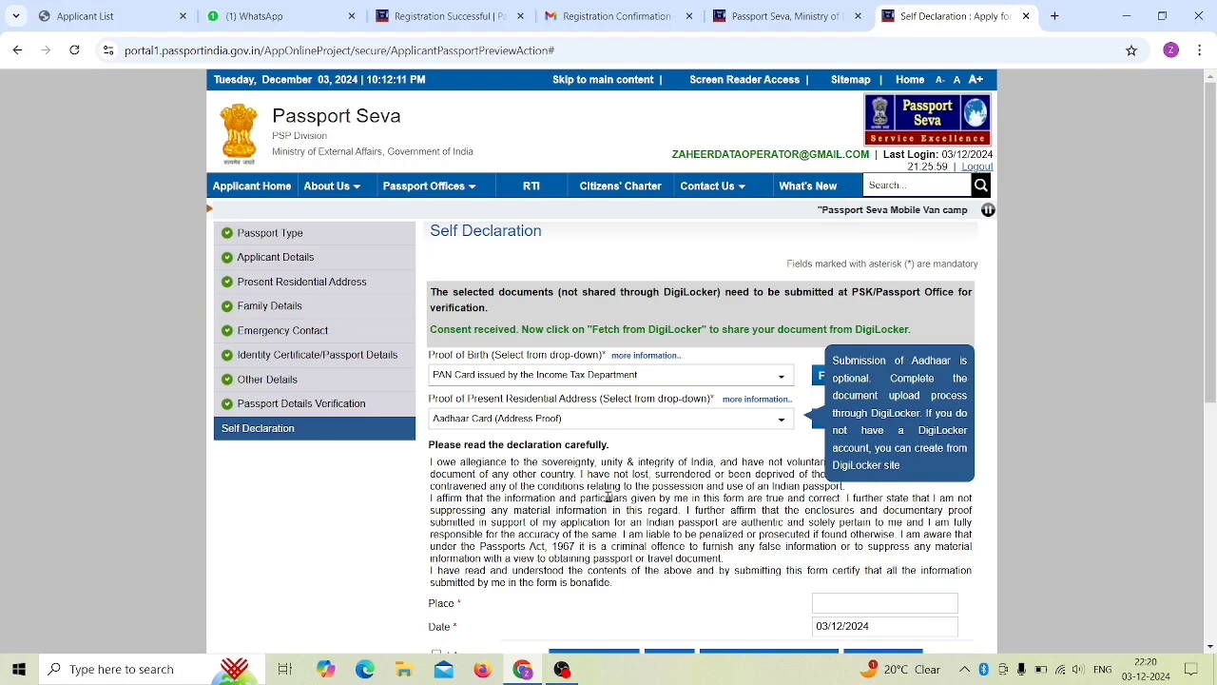
# Step: Agree to the self declaration and check all entries in the application form preview through to its end
pyautogui.scroll(-2, 727, 504)
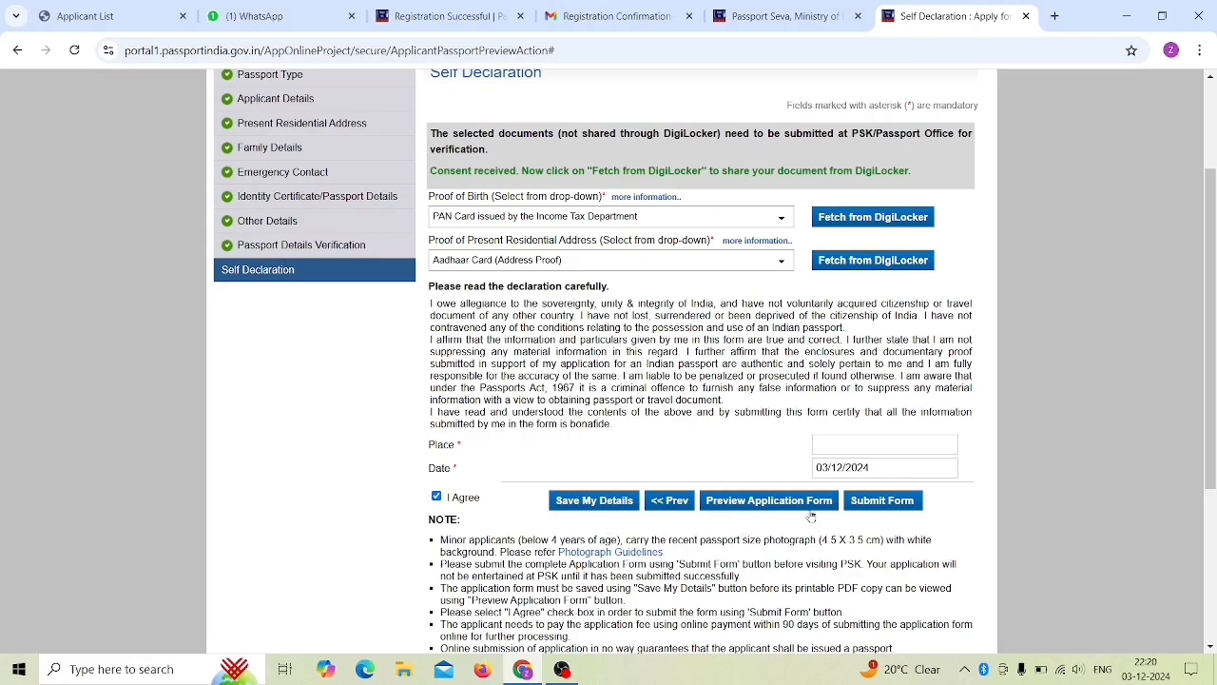
pyautogui.click(756, 506)
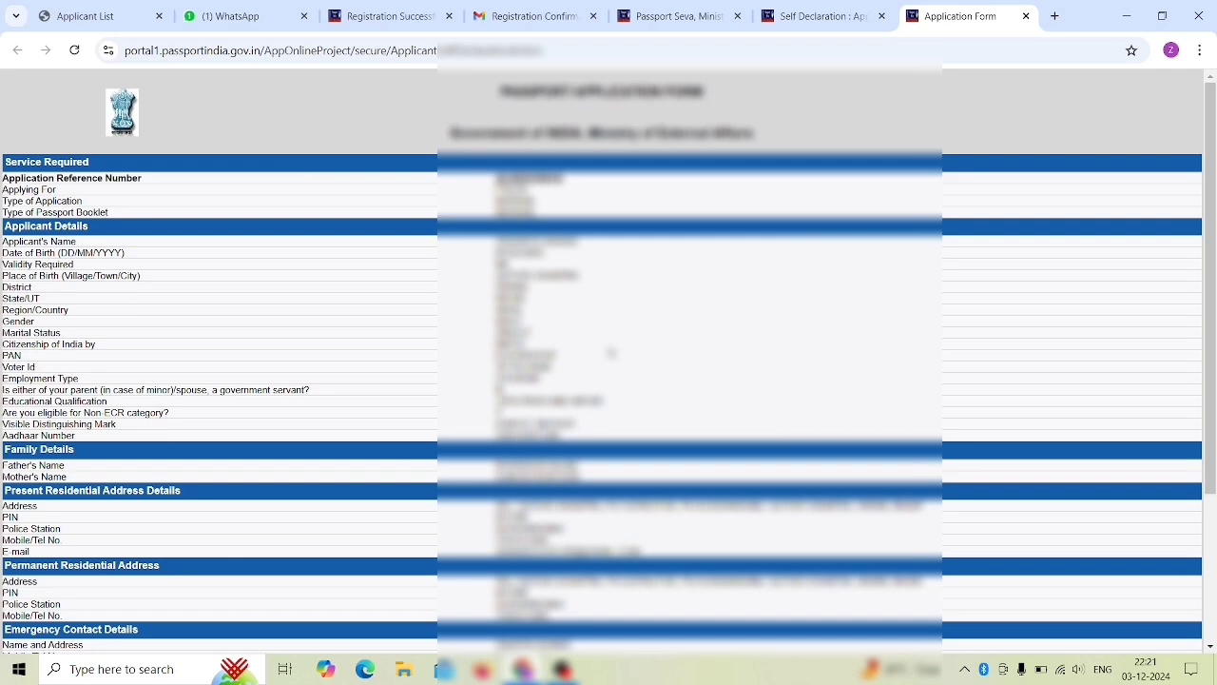
pyautogui.scroll(-3, 611, 352)
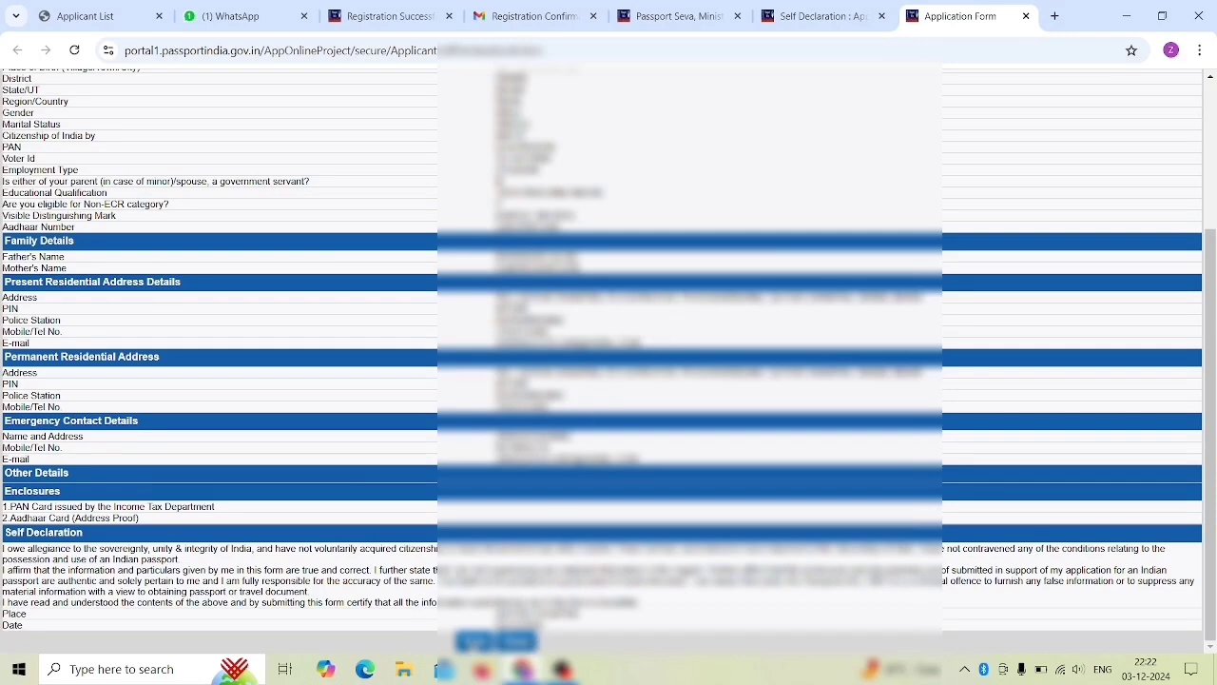
pyautogui.click(473, 642)
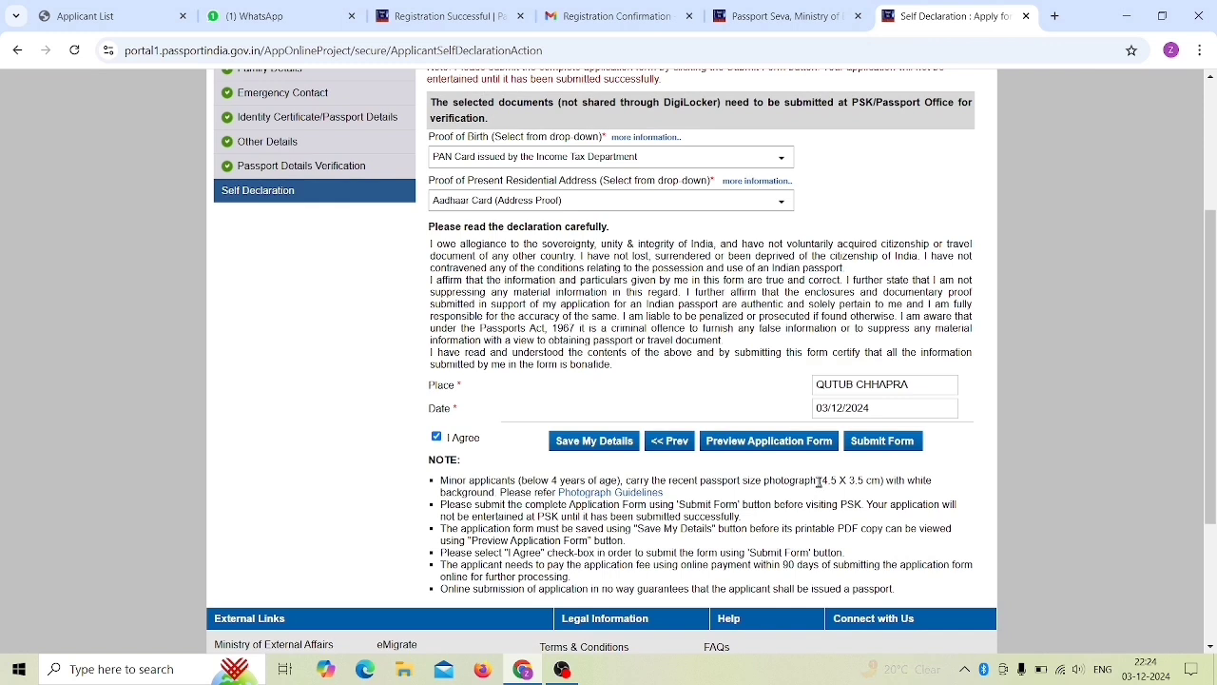
# Step: Submit the application form and proceed to appointment scheduling with State Bank MOPS online payment as the payment mode
pyautogui.click(892, 446)
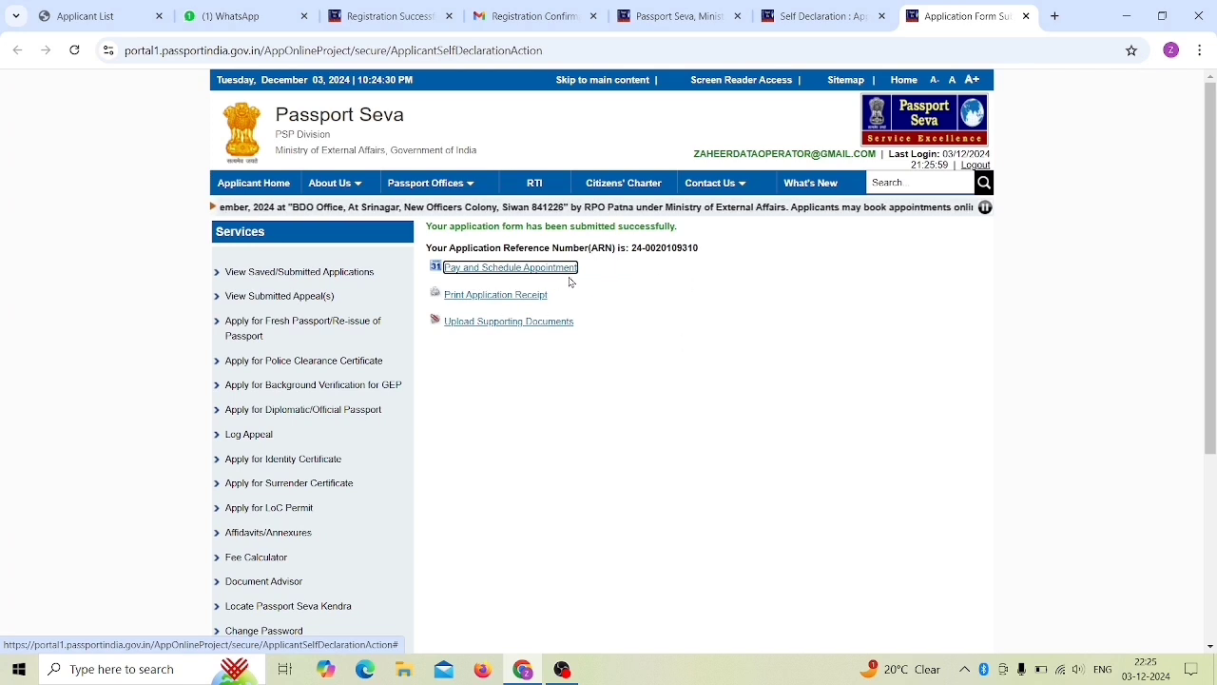
pyautogui.click(524, 268)
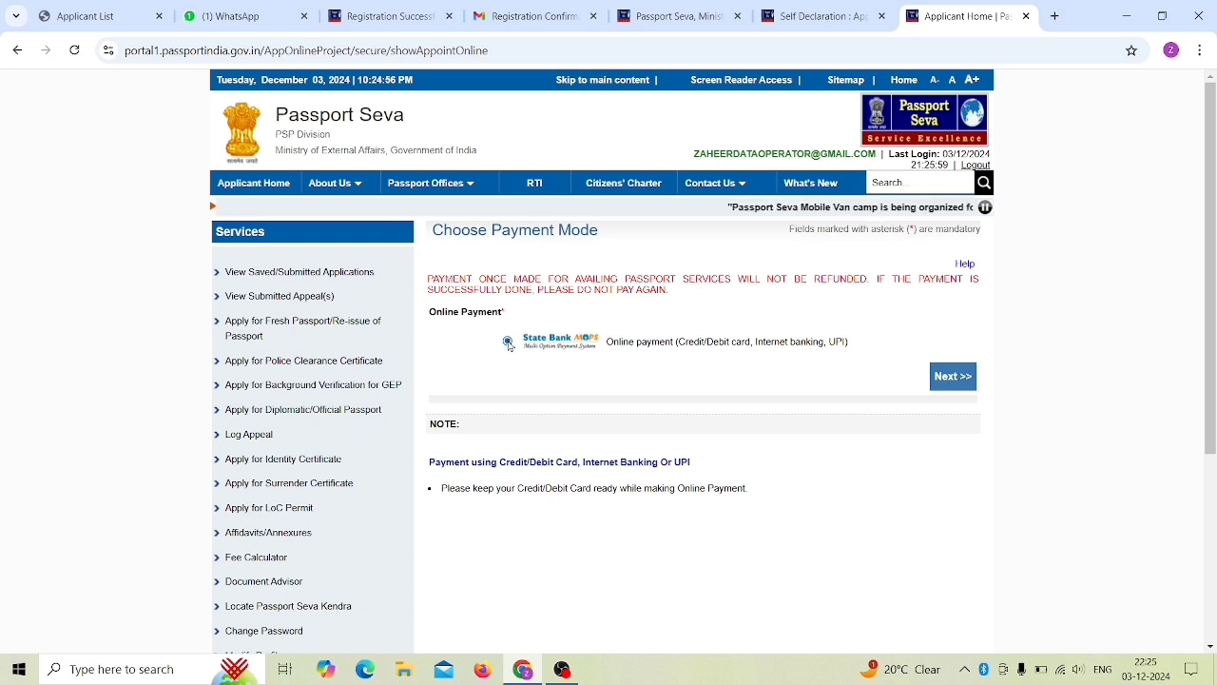
pyautogui.click(958, 378)
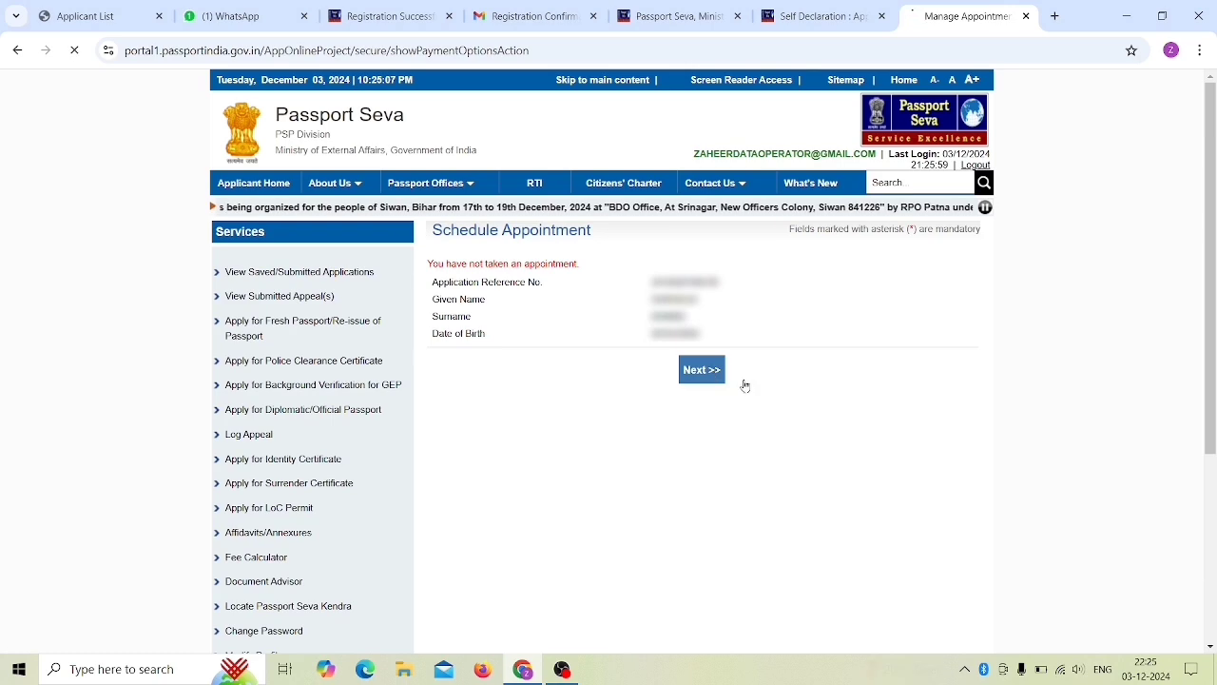
pyautogui.click(709, 371)
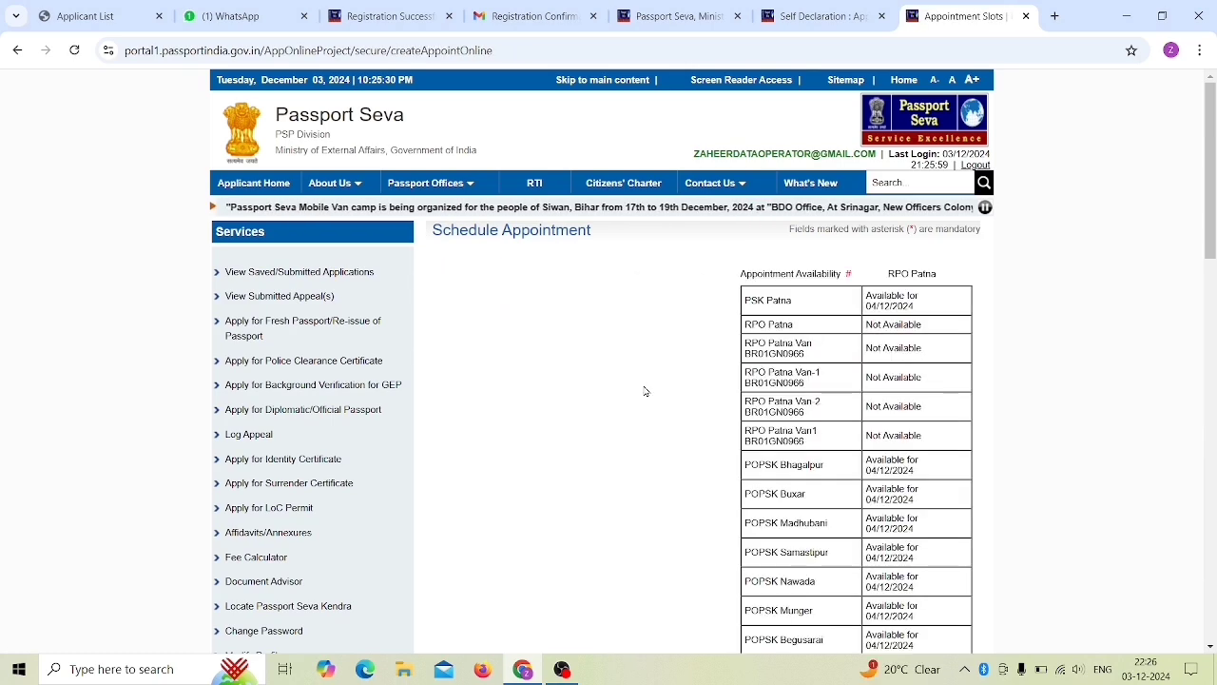
# Step: Examine the earliest appointment dates for each centre under RPO Patna and the selectable appointment locations
pyautogui.scroll(-5, 644, 391)
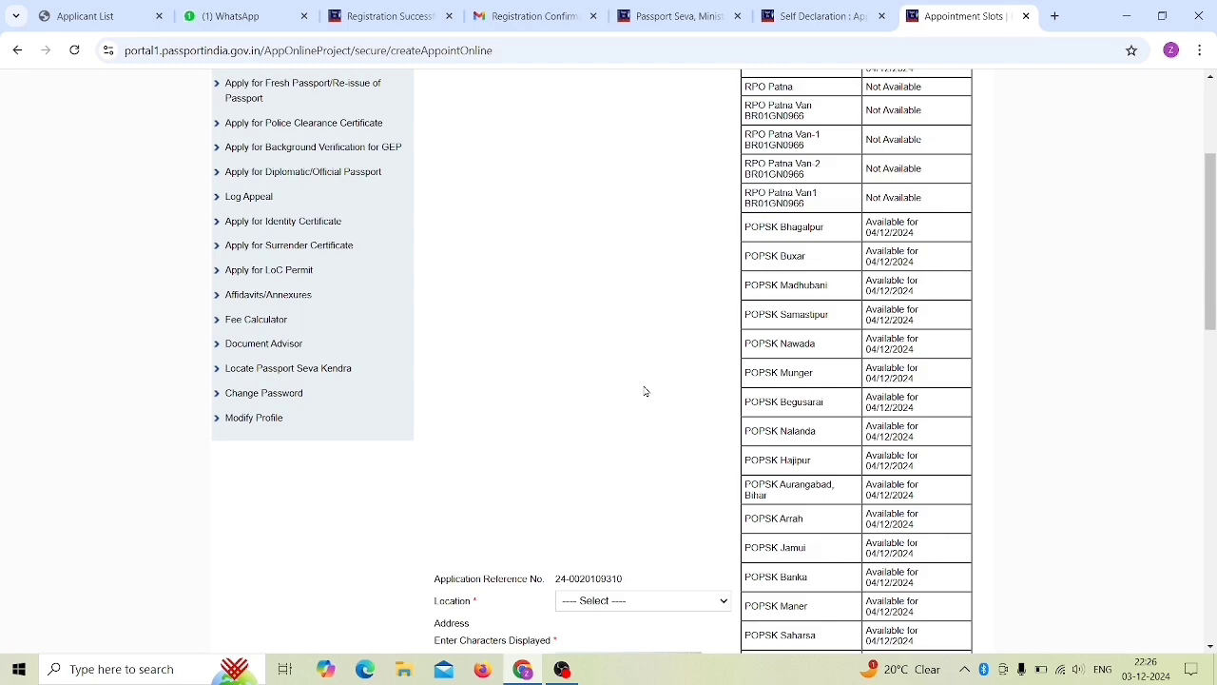
pyautogui.scroll(-10, 644, 391)
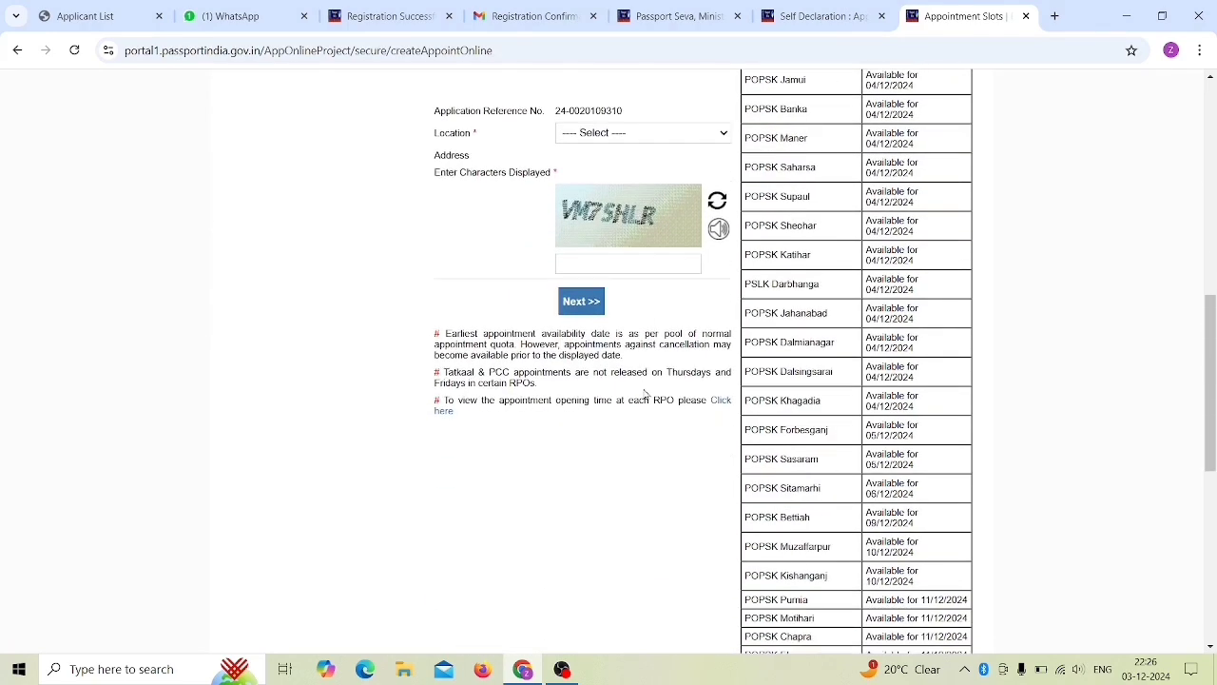
pyautogui.scroll(-7, 645, 393)
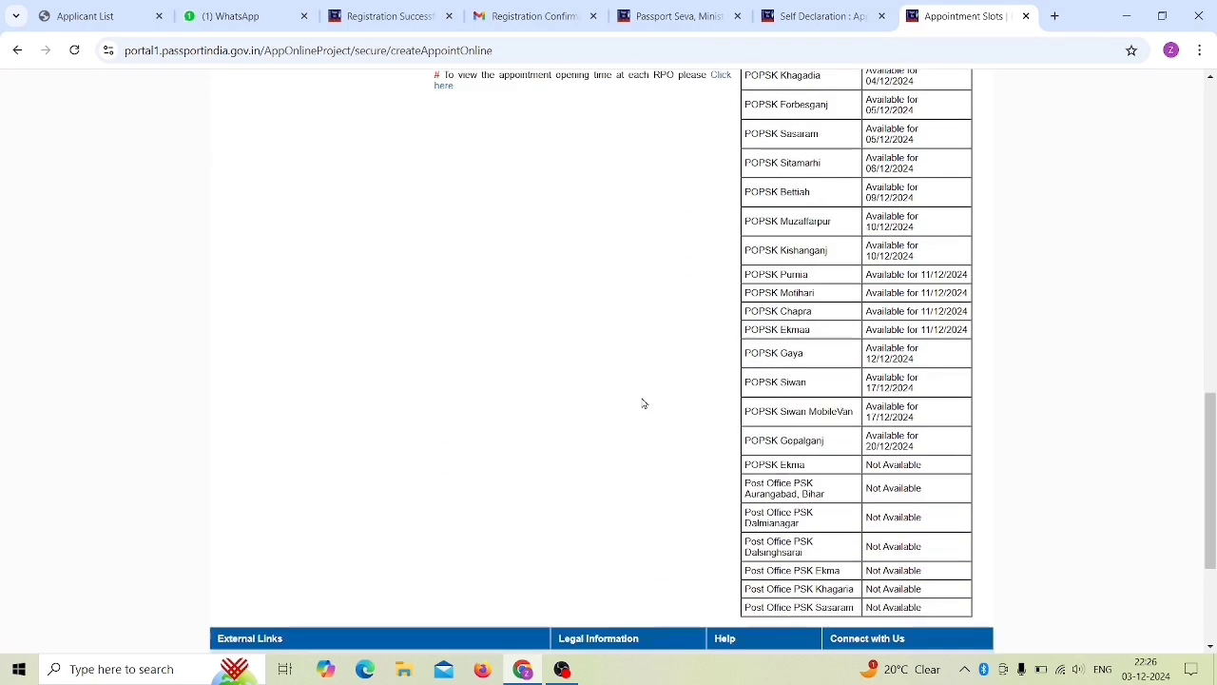
pyautogui.scroll(-2, 644, 403)
pyautogui.scroll(10, 644, 403)
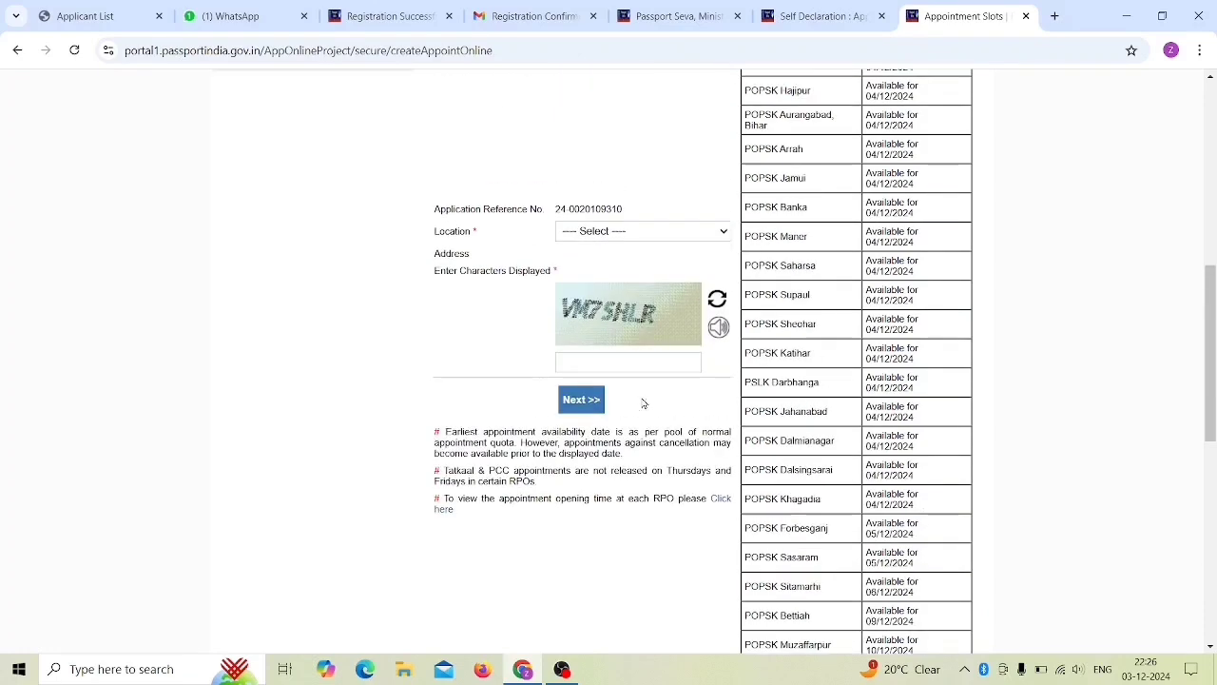
pyautogui.scroll(3, 644, 403)
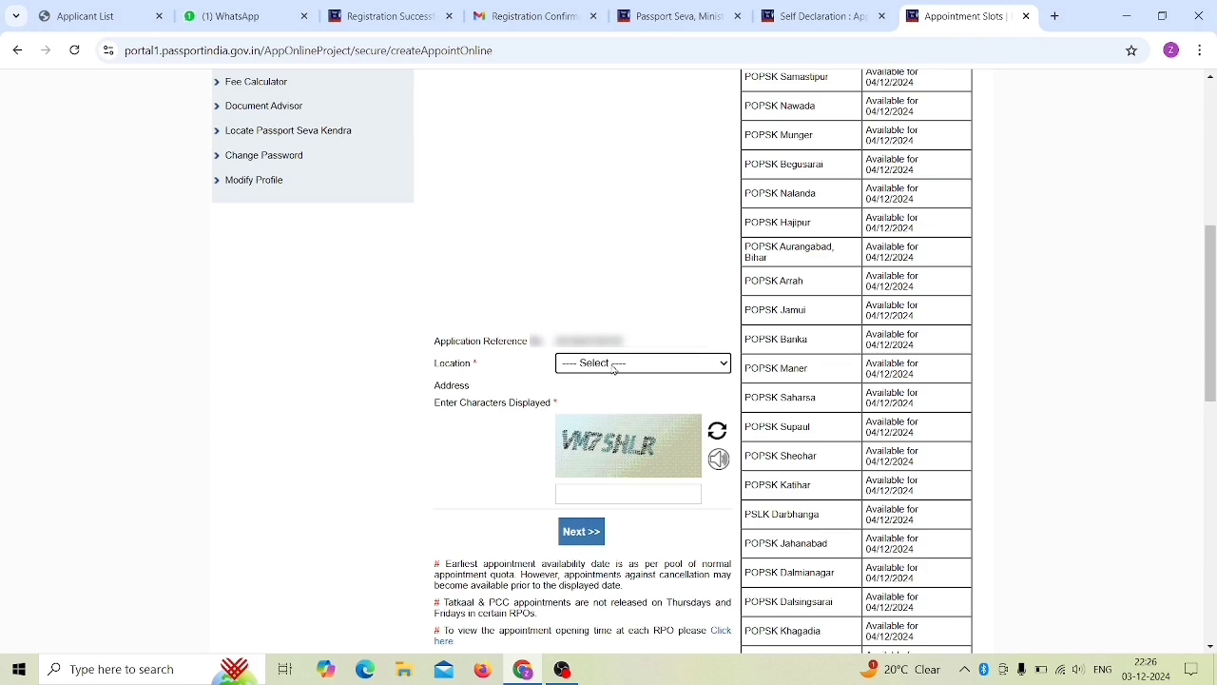
pyautogui.click(613, 365)
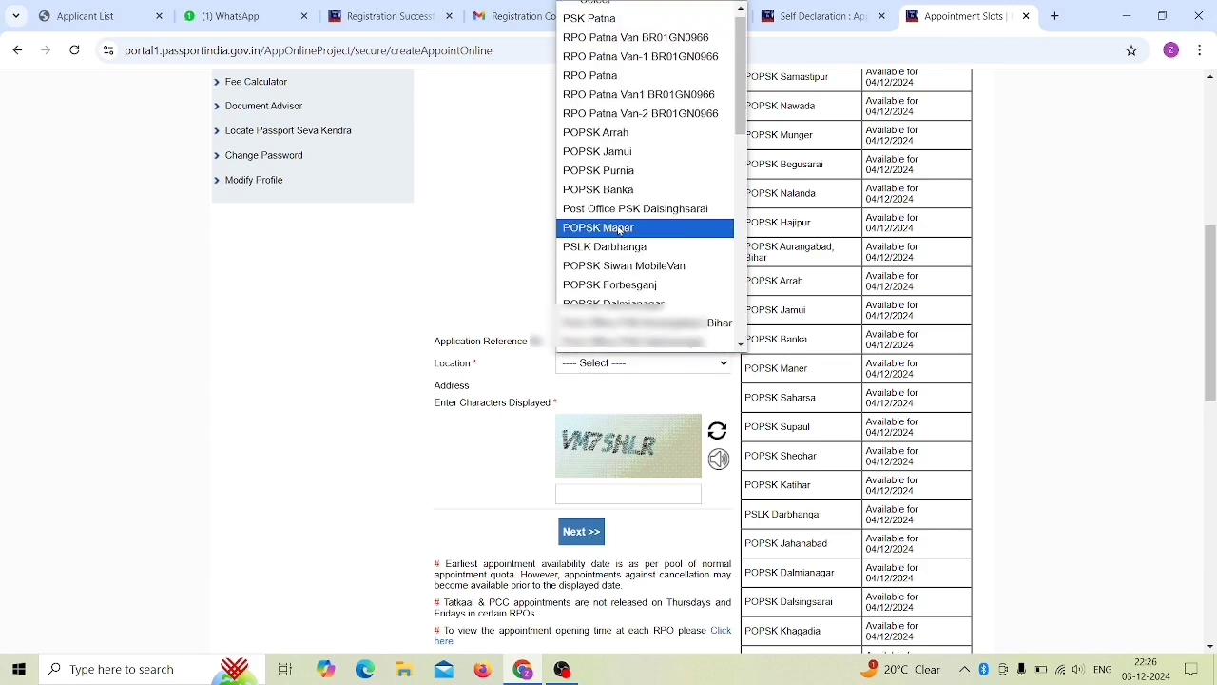
pyautogui.scroll(-5, 620, 231)
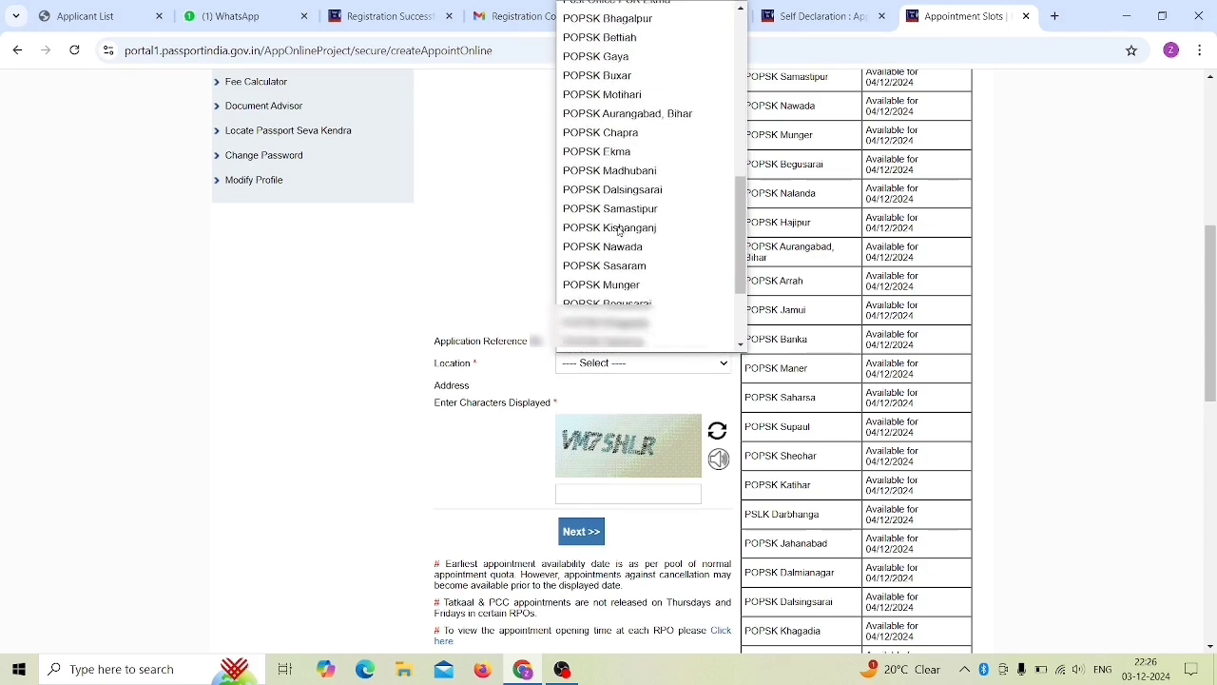
pyautogui.click(465, 241)
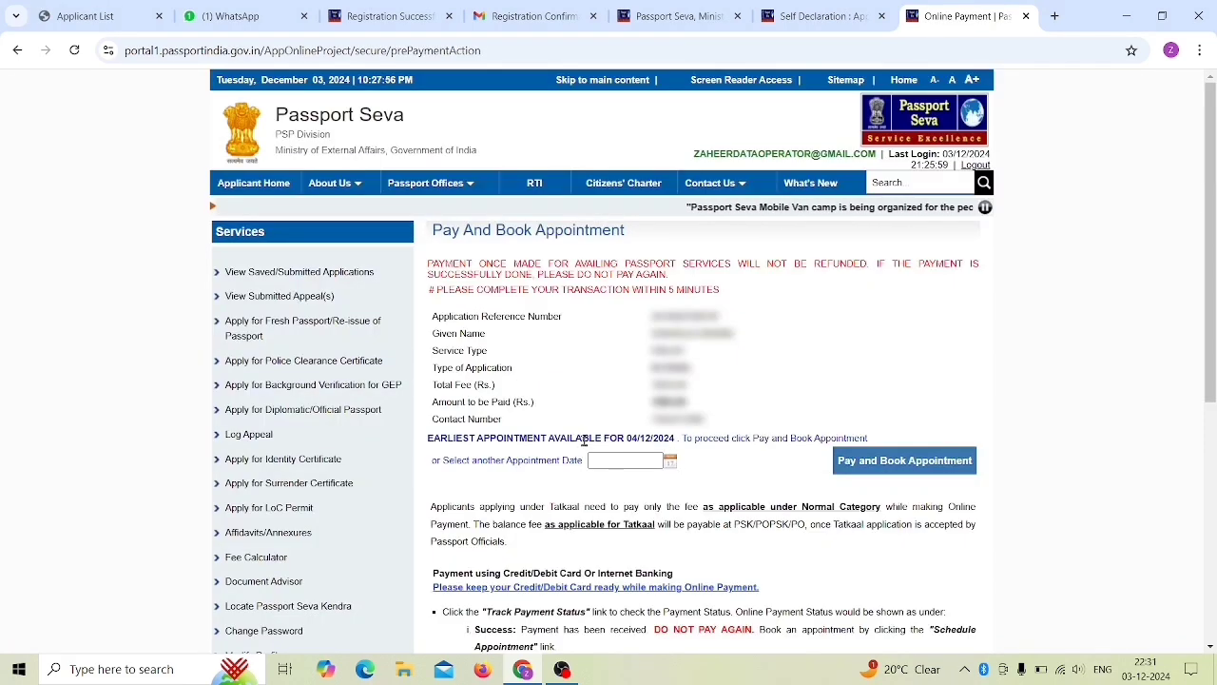
# Step: Choose 05/12/2024 as the appointment date instead of the earliest available one
pyautogui.moveTo(582, 439); pyautogui.dragTo(693, 438)
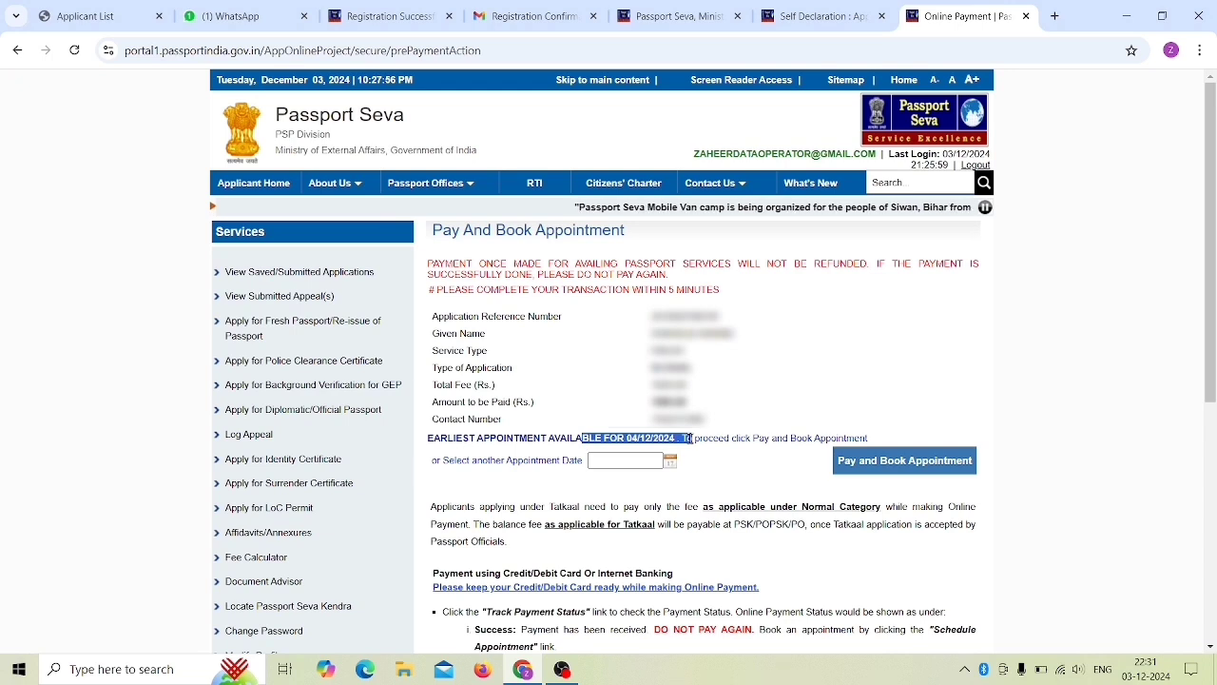
pyautogui.click(693, 438)
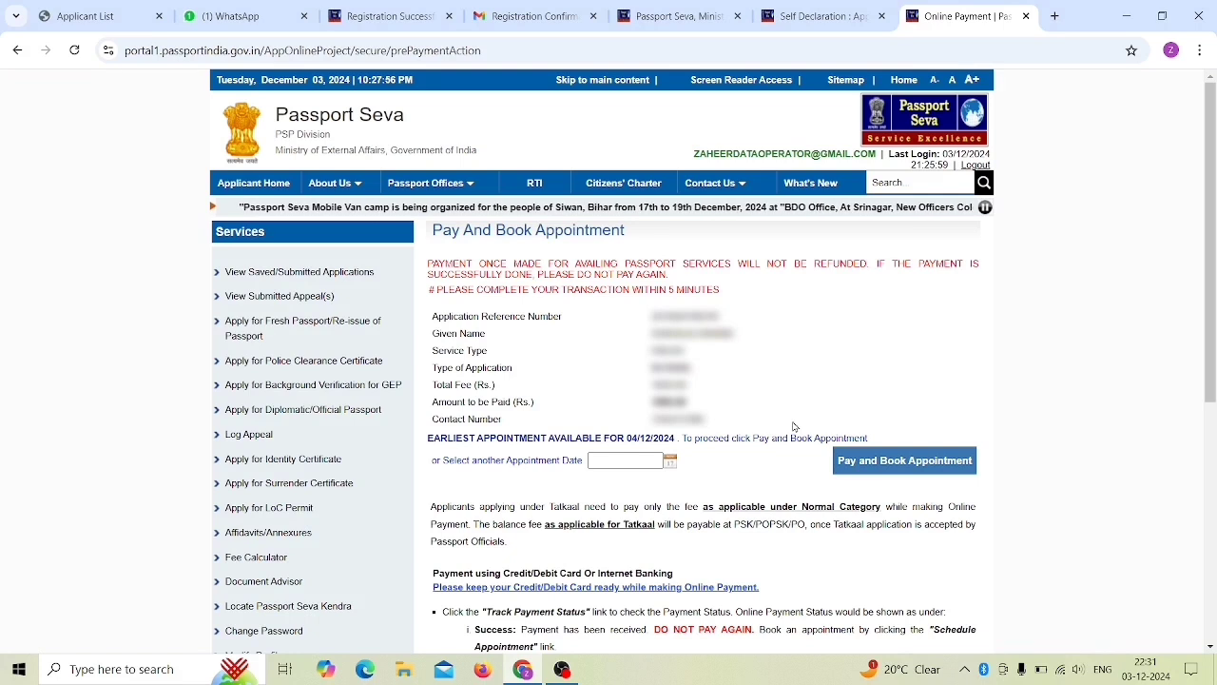
pyautogui.doubleClick(670, 461)
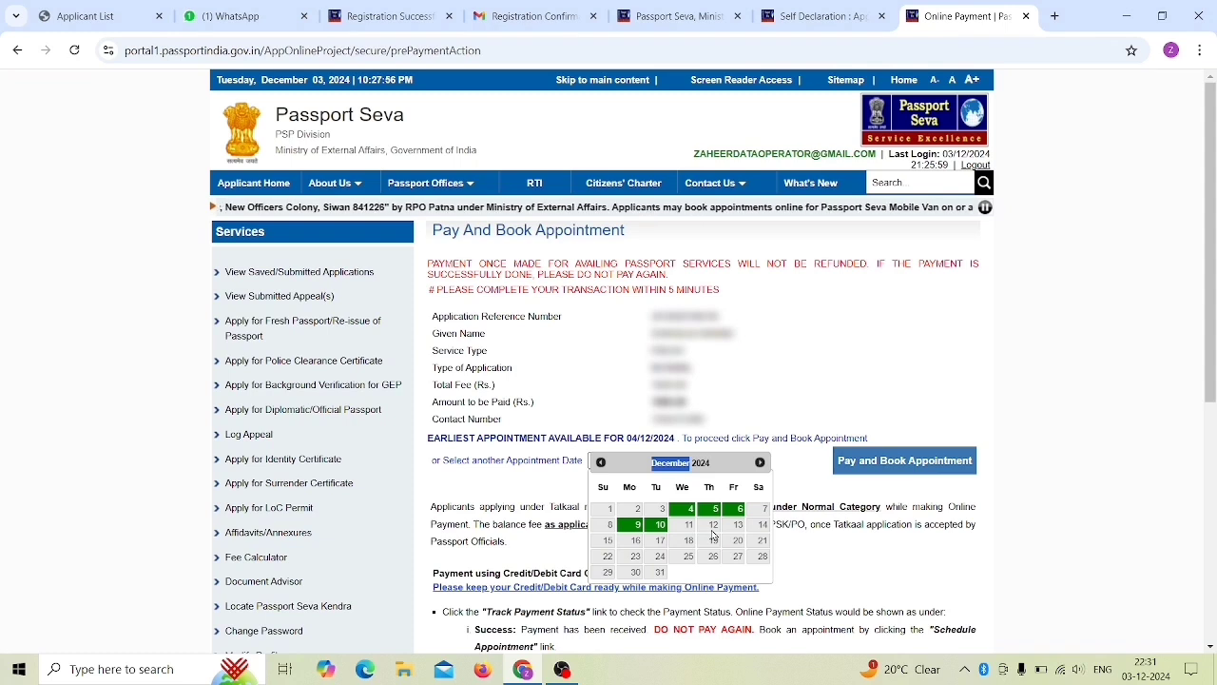
pyautogui.click(815, 390)
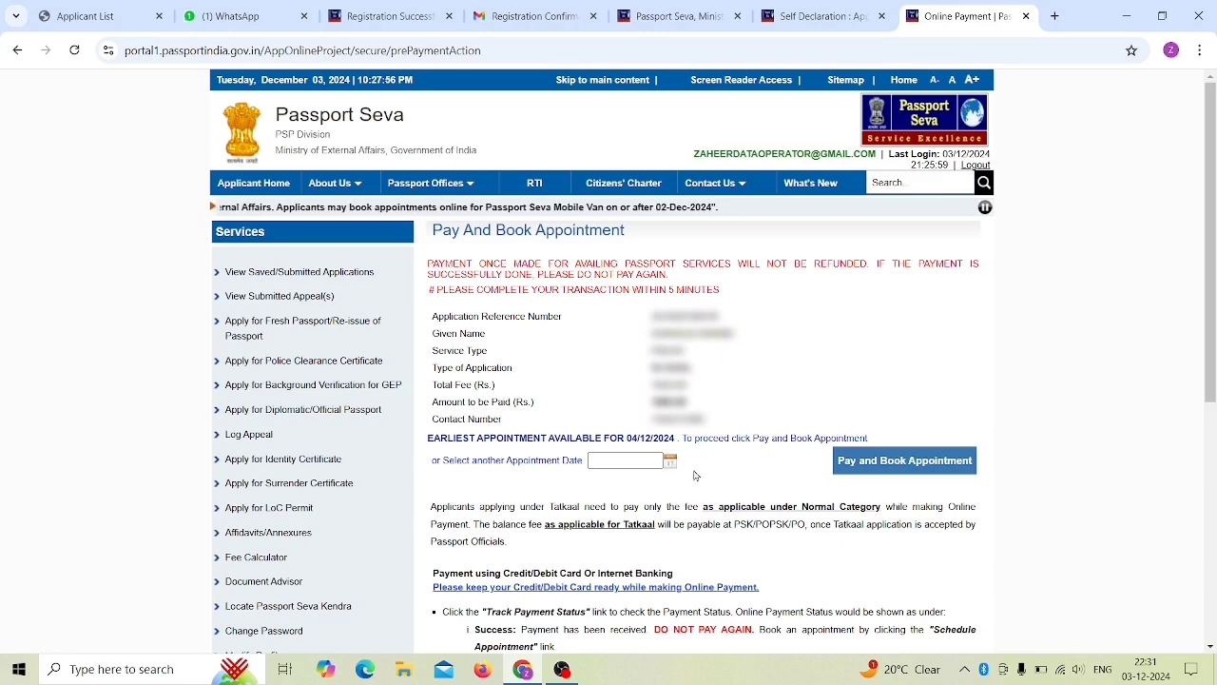
# Step: Proceed to pay and book the appointment, acknowledge the caution notice and choose UPI as the payment mode
pyautogui.click(897, 462)
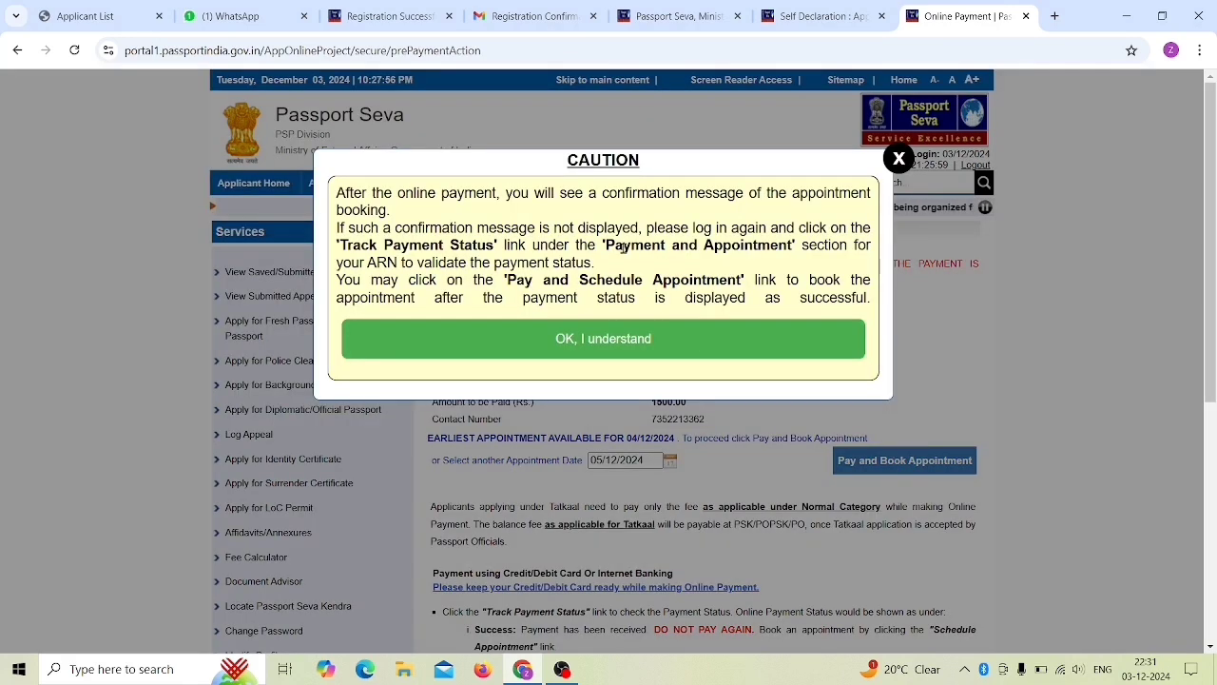
pyautogui.click(605, 345)
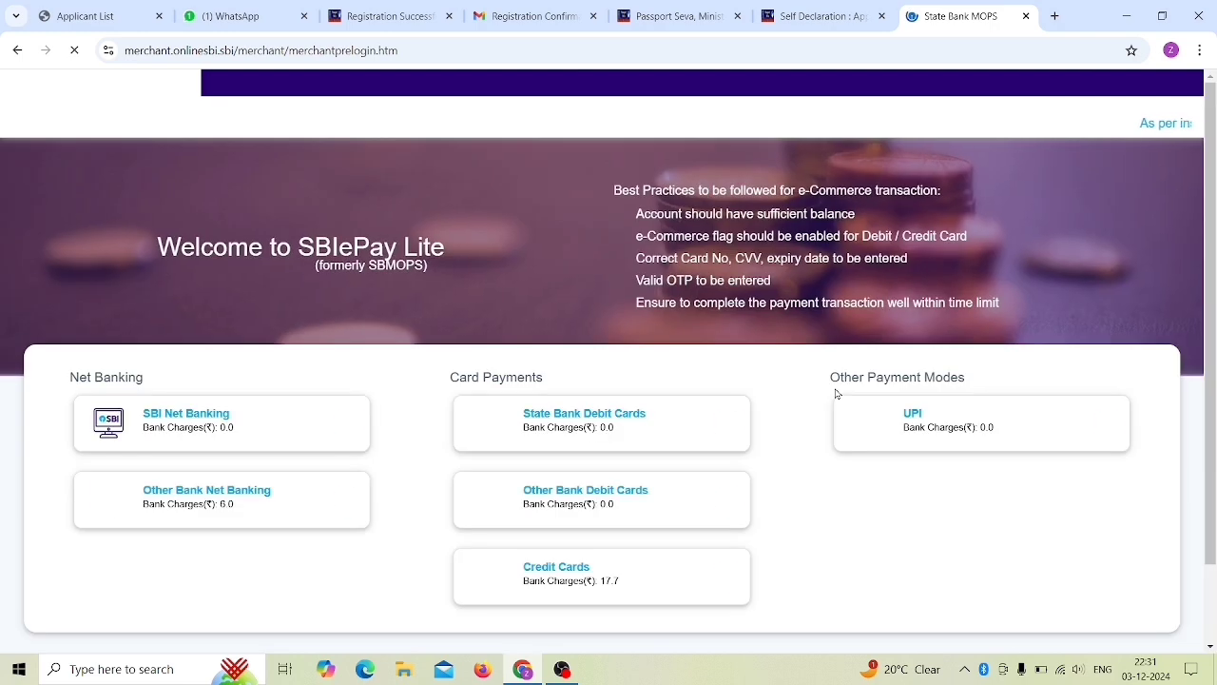
pyautogui.scroll(-1, 347, 494)
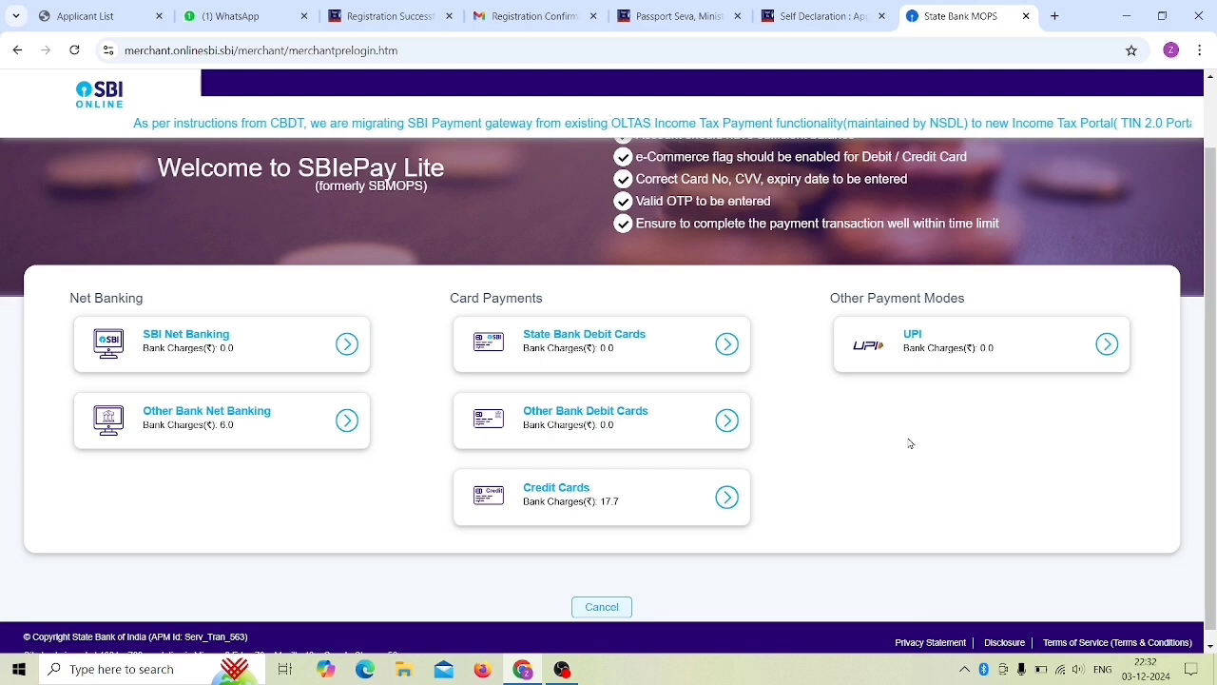
pyautogui.click(960, 348)
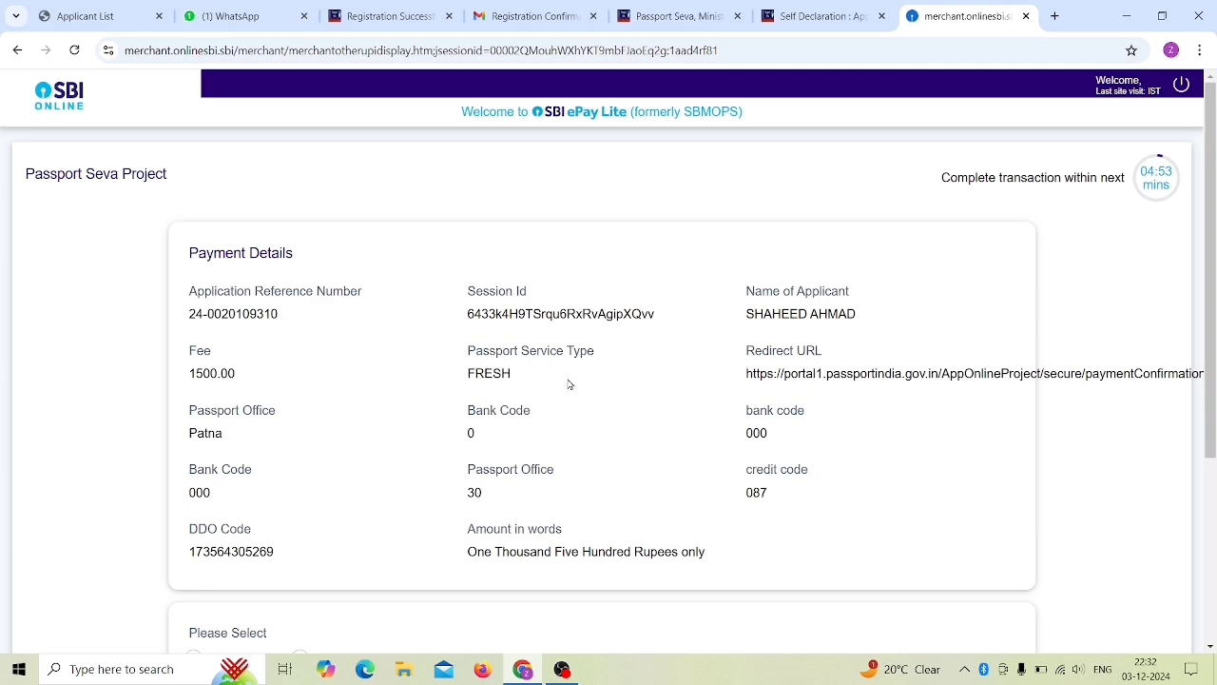
# Step: Pay the Rs 1500 passport fee with the UPI QR code option and return to the Passport Seva Project site
pyautogui.scroll(-3, 550, 397)
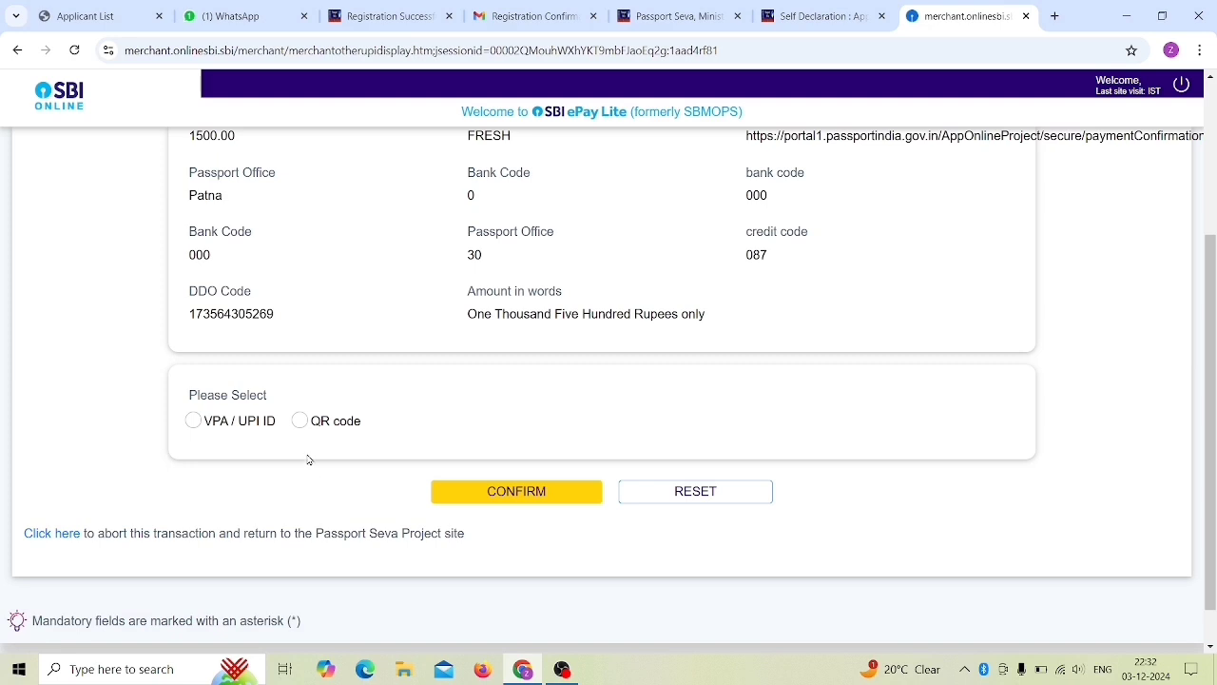
pyautogui.click(195, 421)
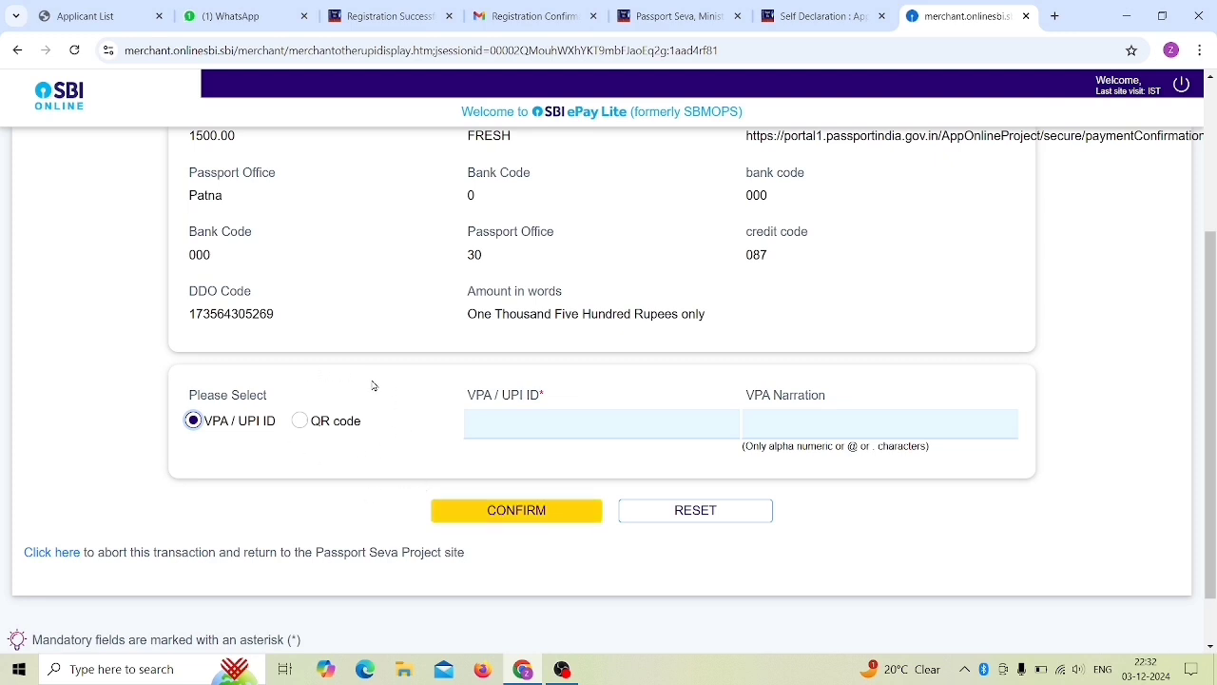
pyautogui.click(299, 421)
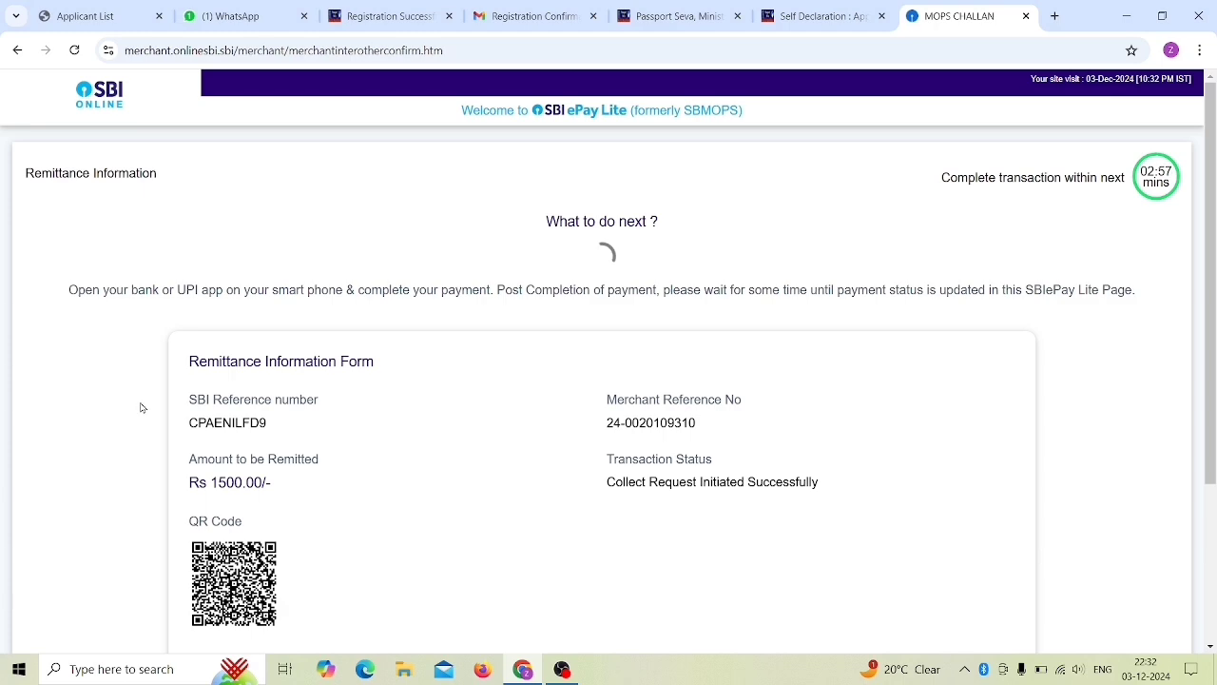
pyautogui.scroll(-1, 141, 408)
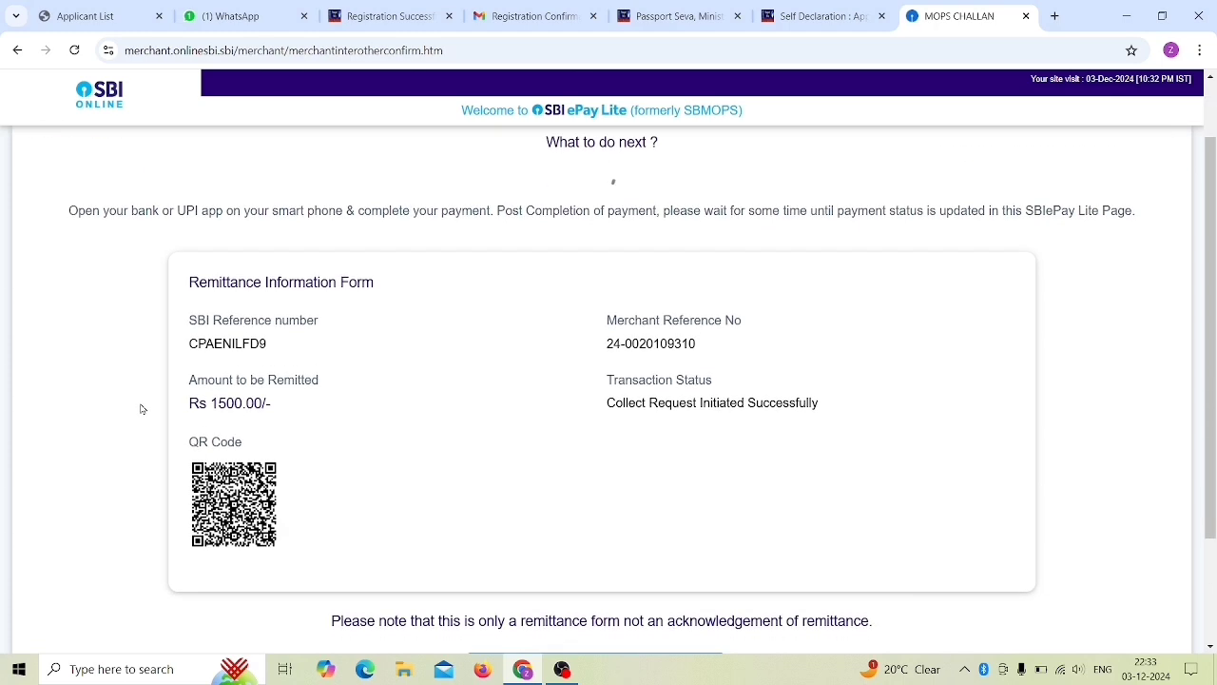
pyautogui.scroll(-1, 141, 409)
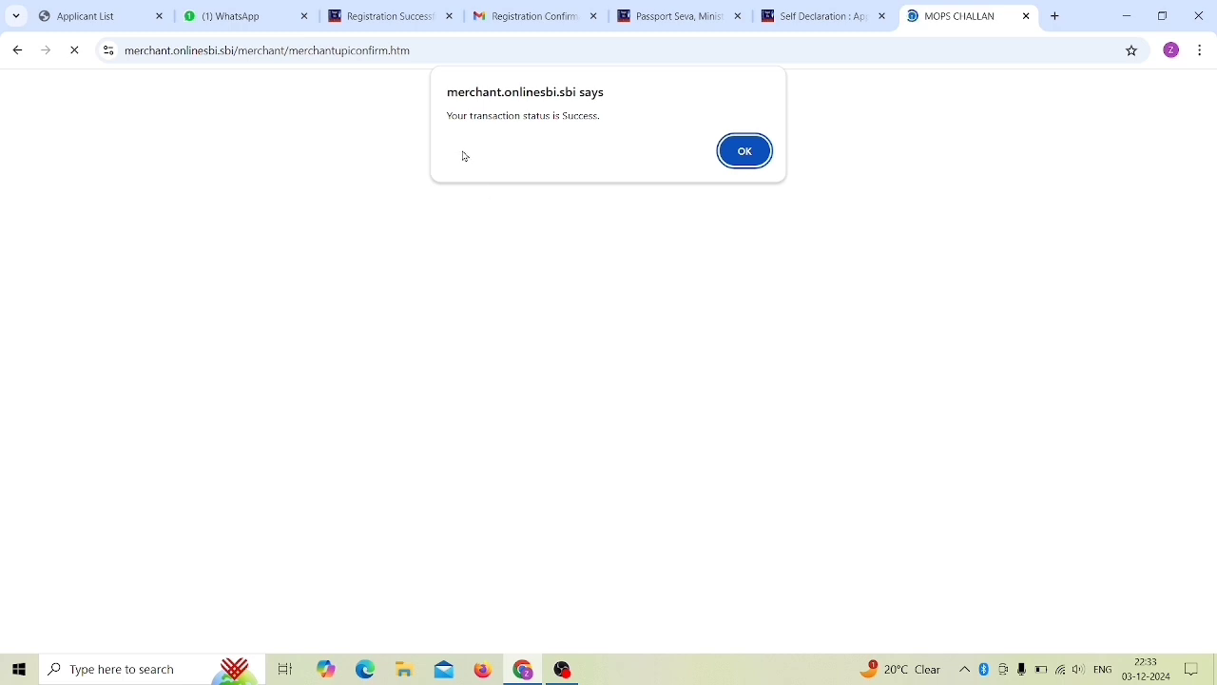
pyautogui.click(750, 157)
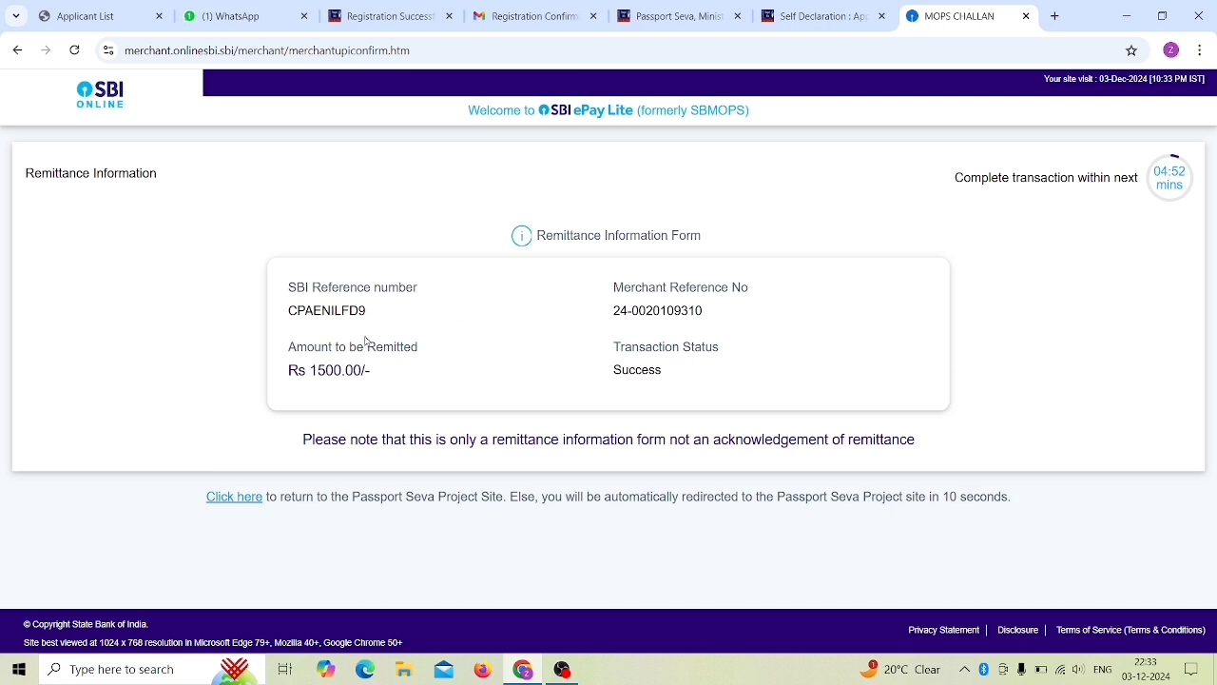
pyautogui.click(234, 496)
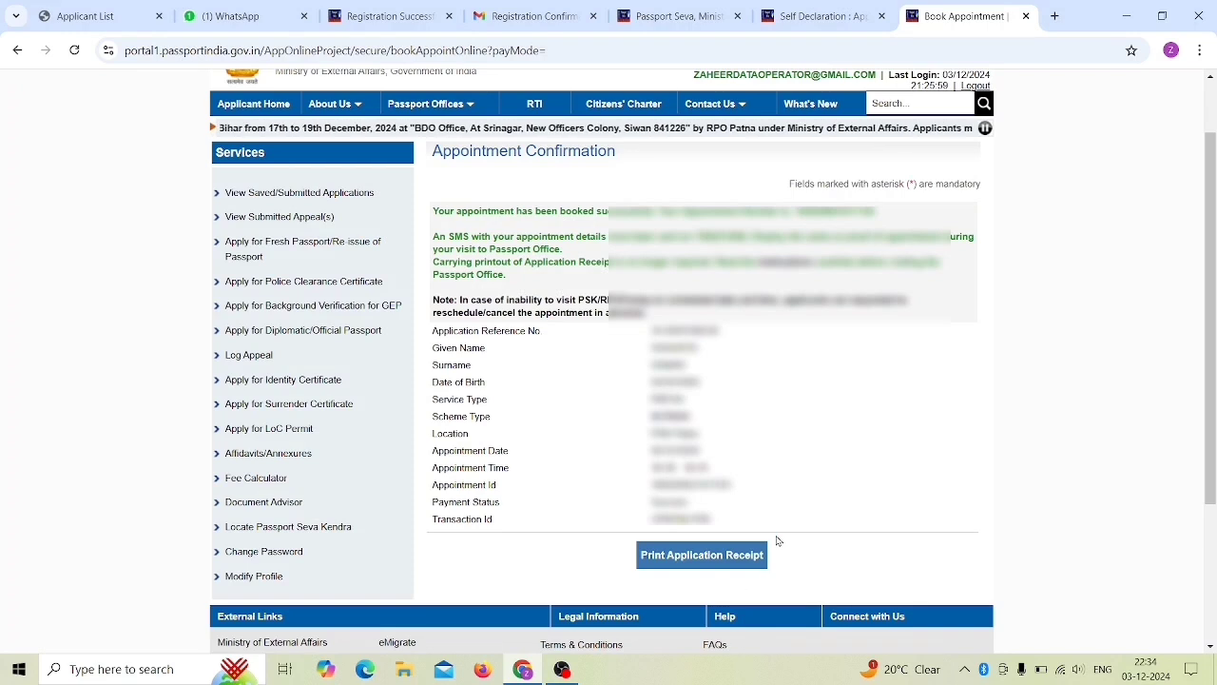
# Step: Open the application receipt from the appointment confirmation and generate its printable version, accepting the printout notice
pyautogui.click(721, 561)
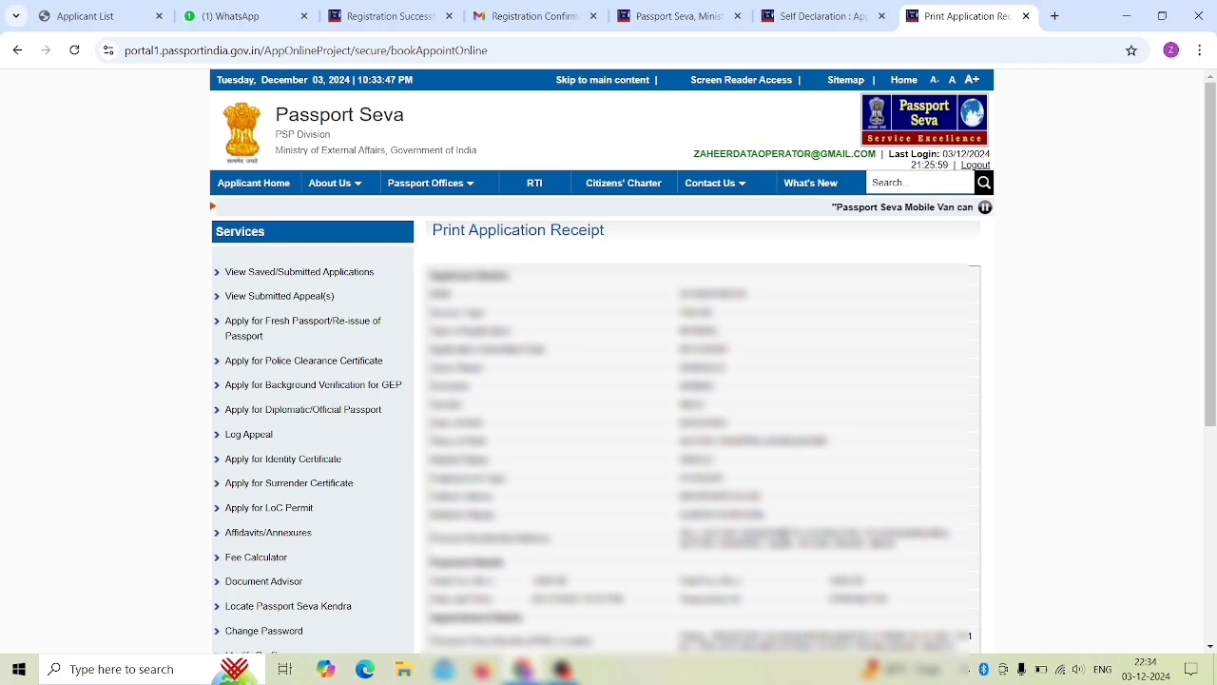
pyautogui.scroll(-2, 609, 380)
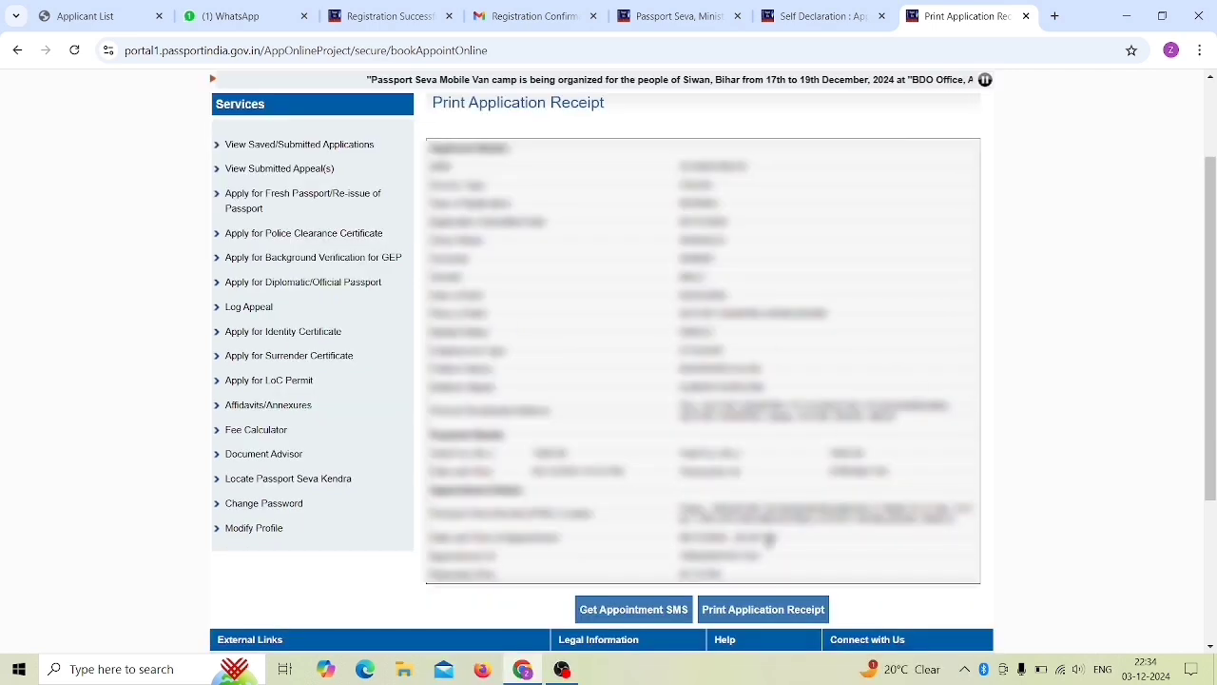
pyautogui.click(797, 611)
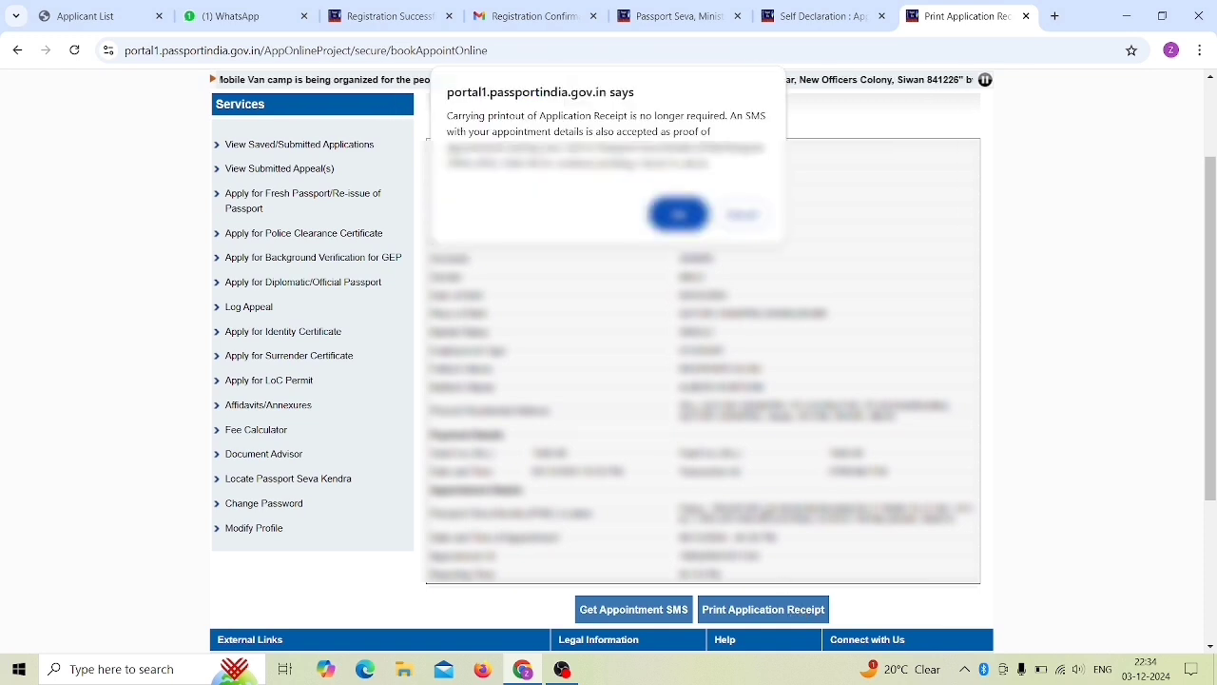
pyautogui.click(678, 214)
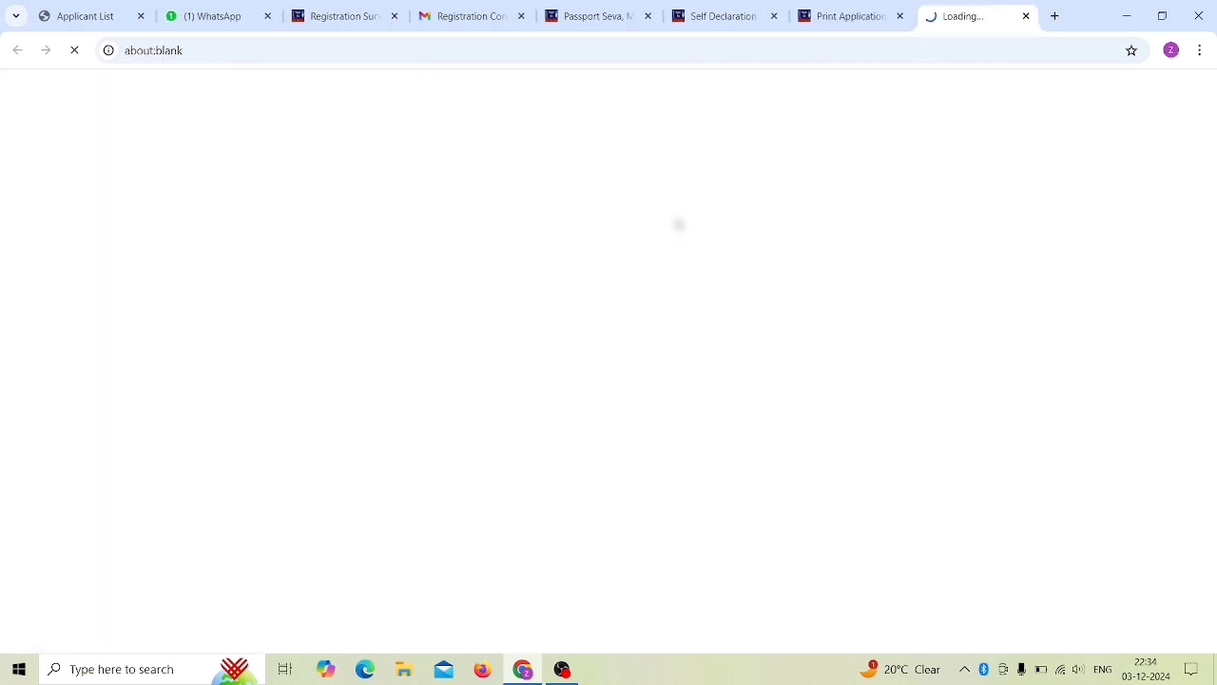